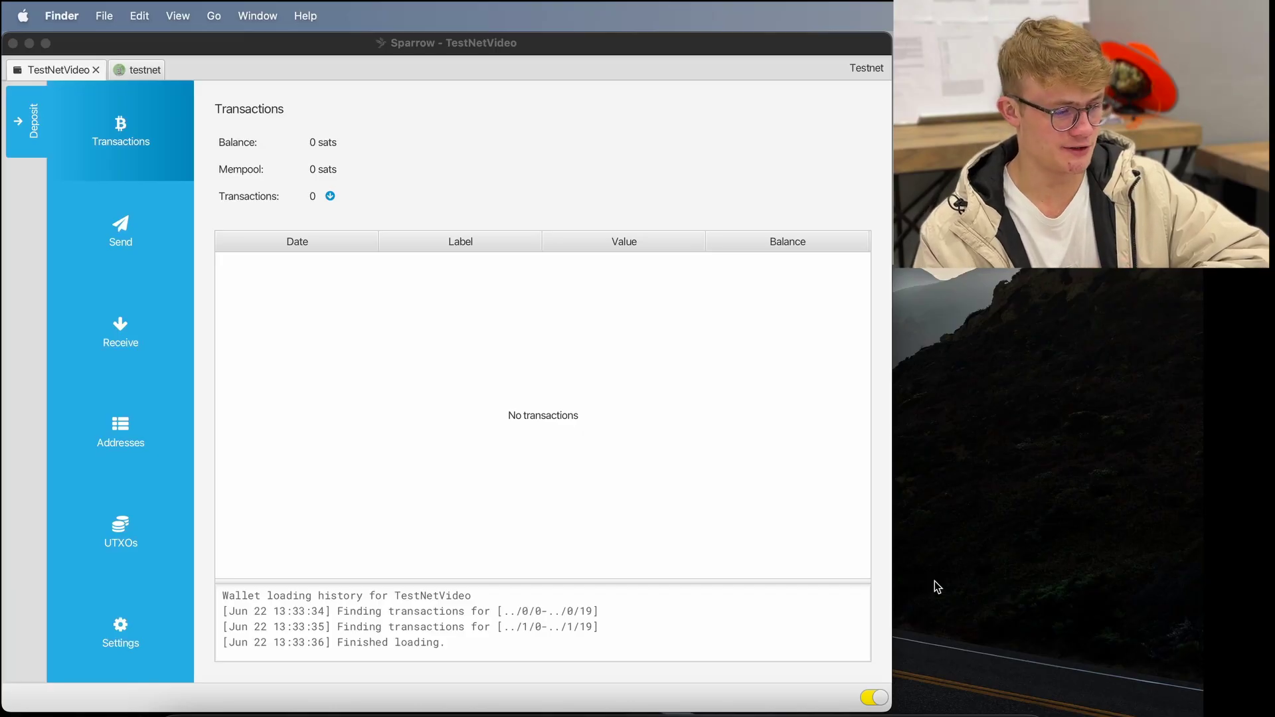
- Label the TestNetVideo receive address 'Exchange A' and copy the address for depositing
{"action": "left_click", "coordinate": [817, 491]}
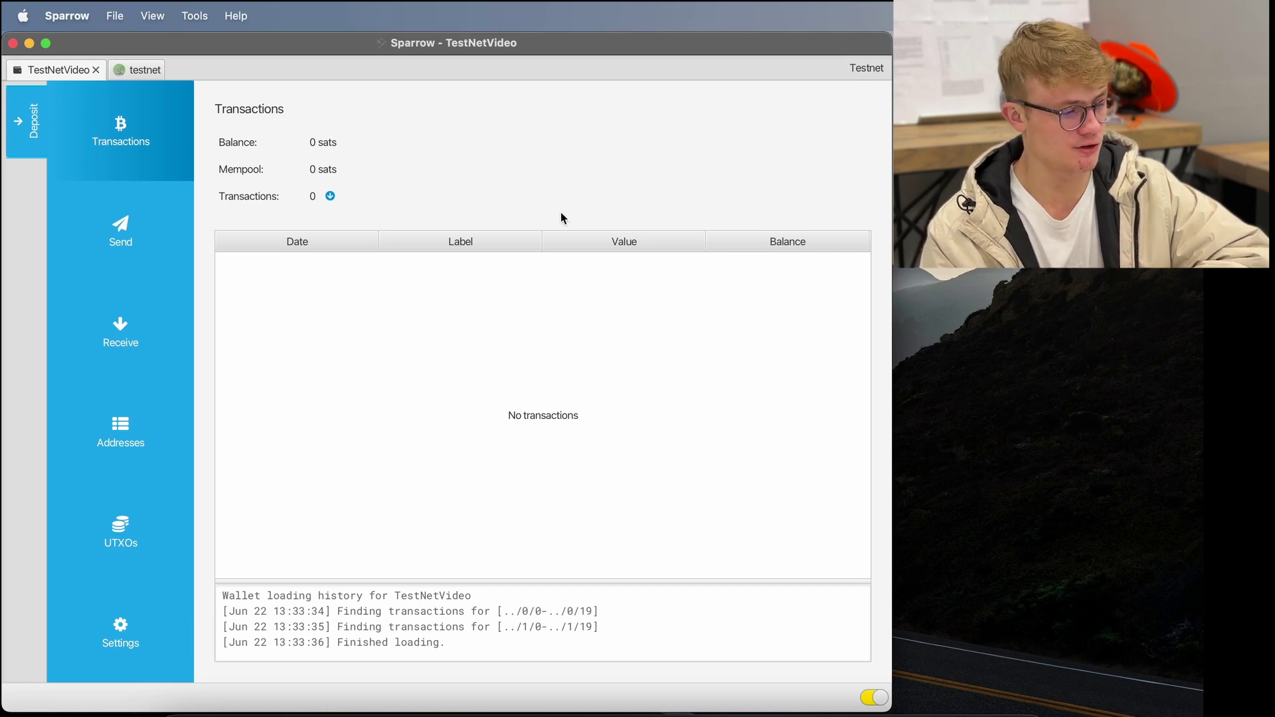
{"action": "left_click", "coordinate": [131, 330]}
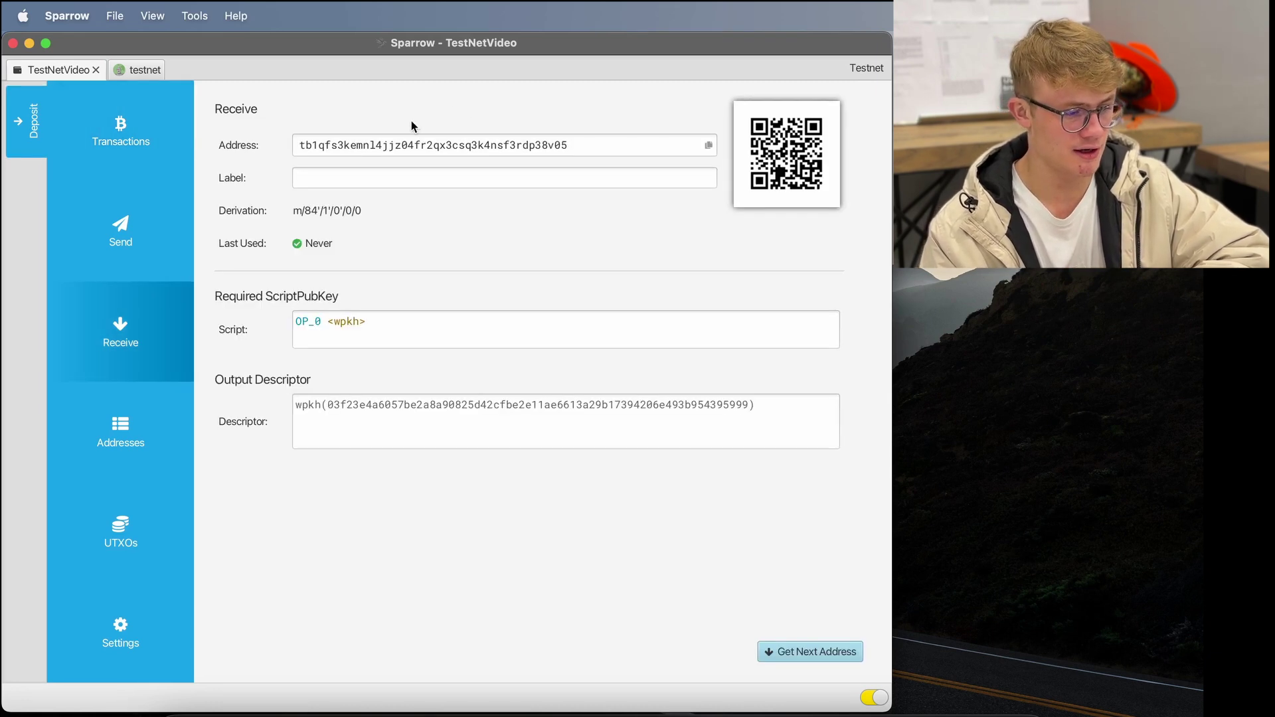
{"action": "left_click", "coordinate": [454, 184]}
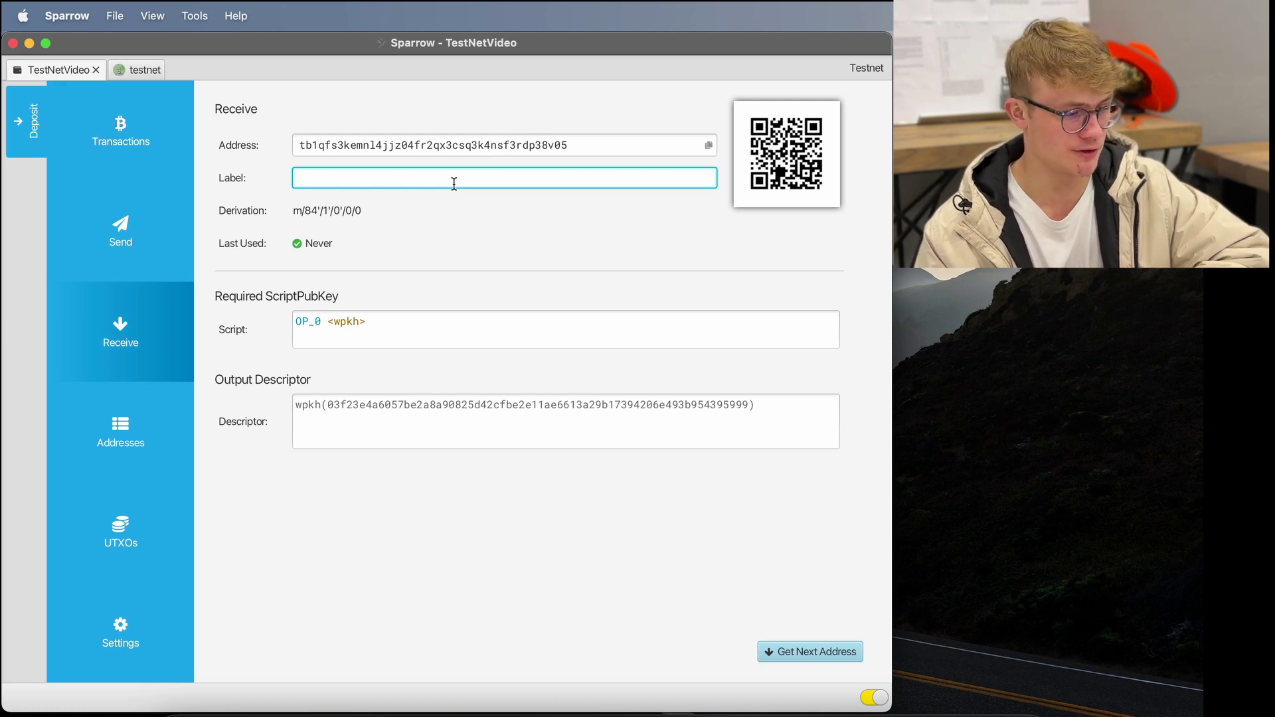
{"action": "type", "text": "Exchange A"}
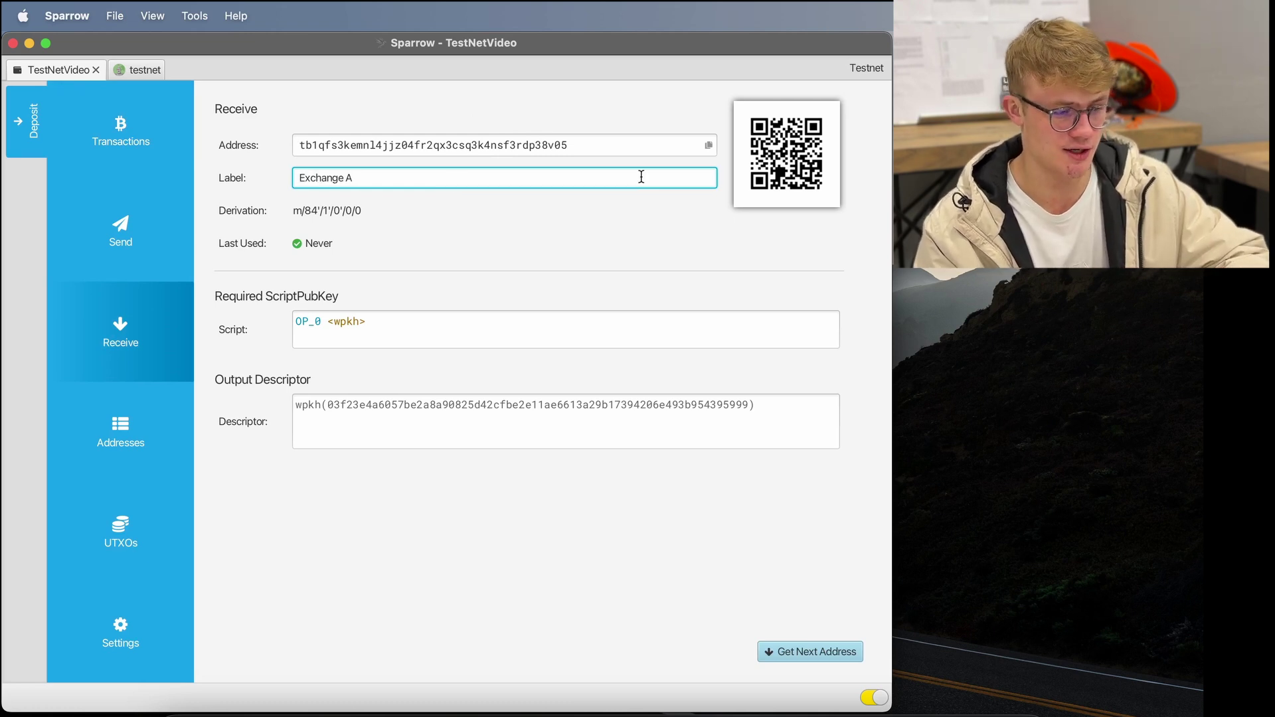
{"action": "left_click", "coordinate": [707, 146]}
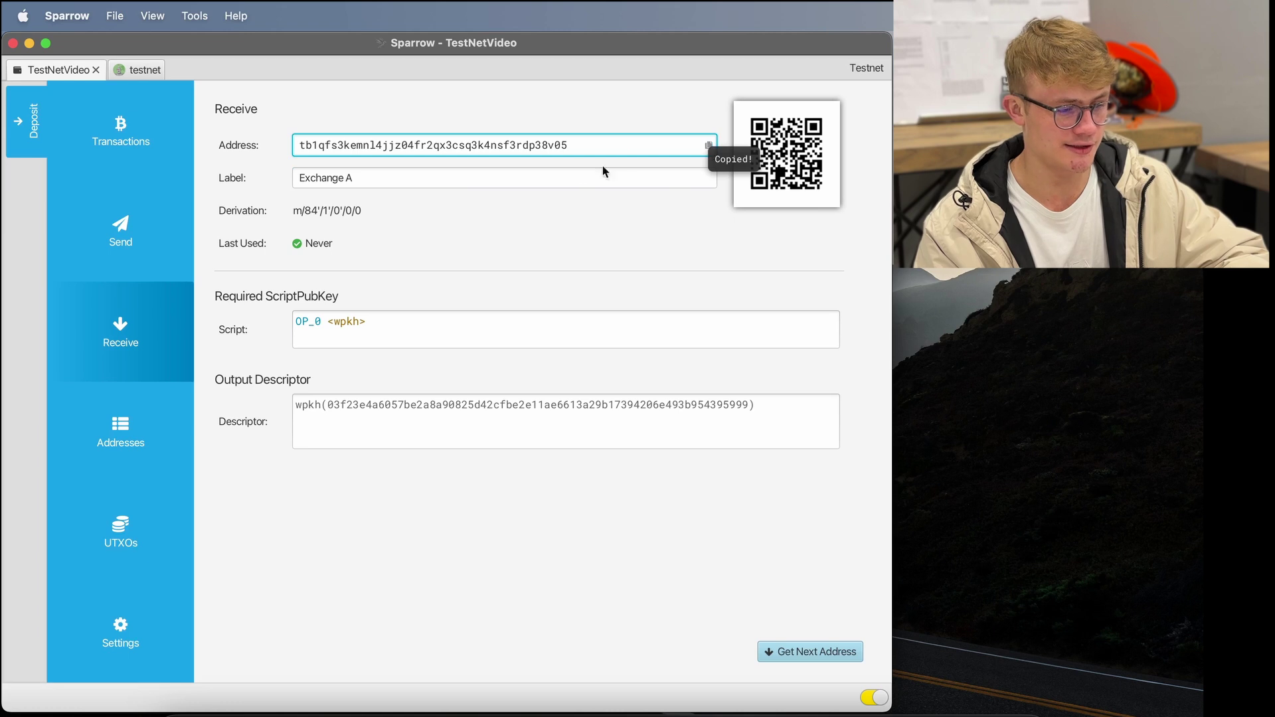
{"action": "left_click", "coordinate": [572, 177]}
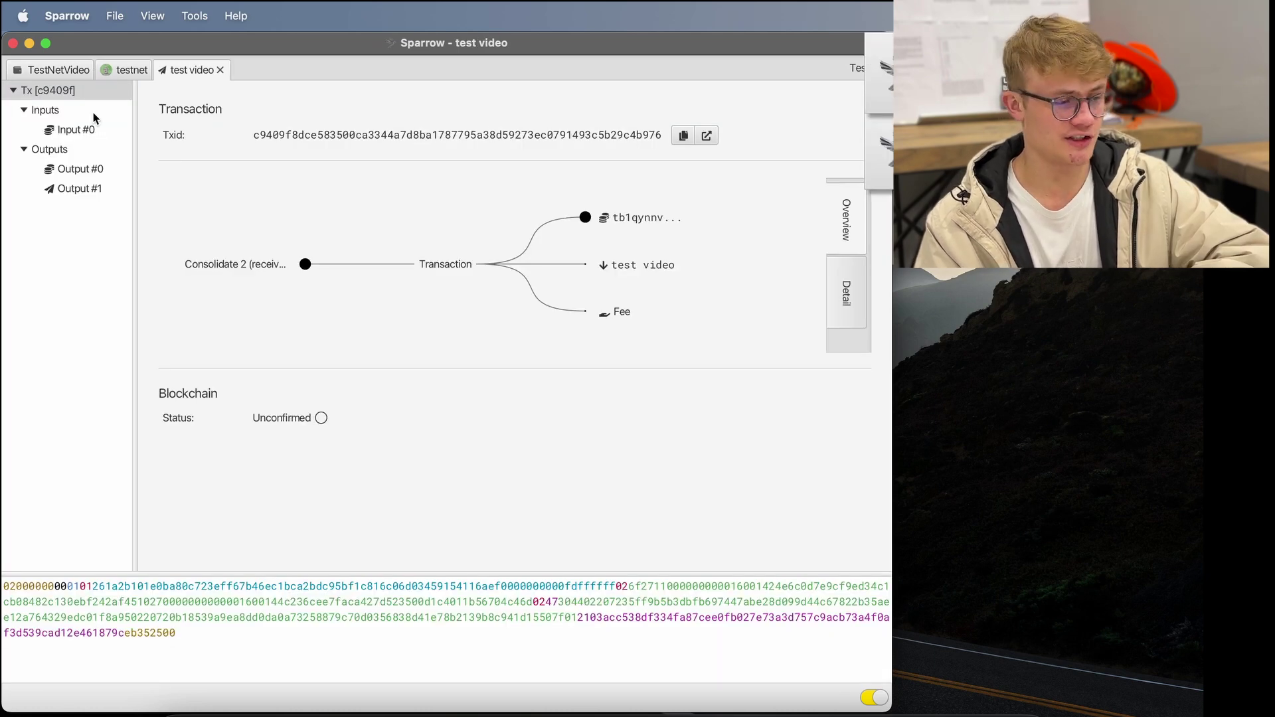
- Check the incoming Exchange A payment in Transactions, then select the 10,000-sat Exchange A UTXO
{"action": "left_click", "coordinate": [62, 71]}
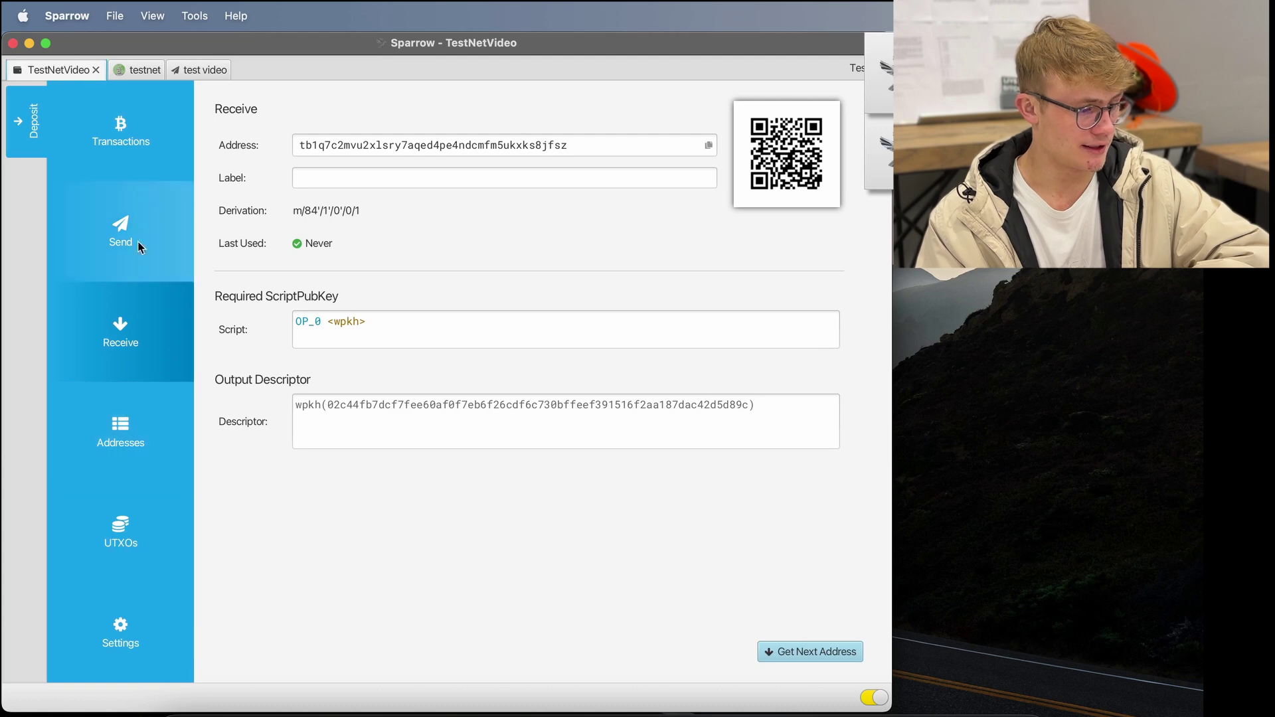
{"action": "left_click", "coordinate": [145, 148]}
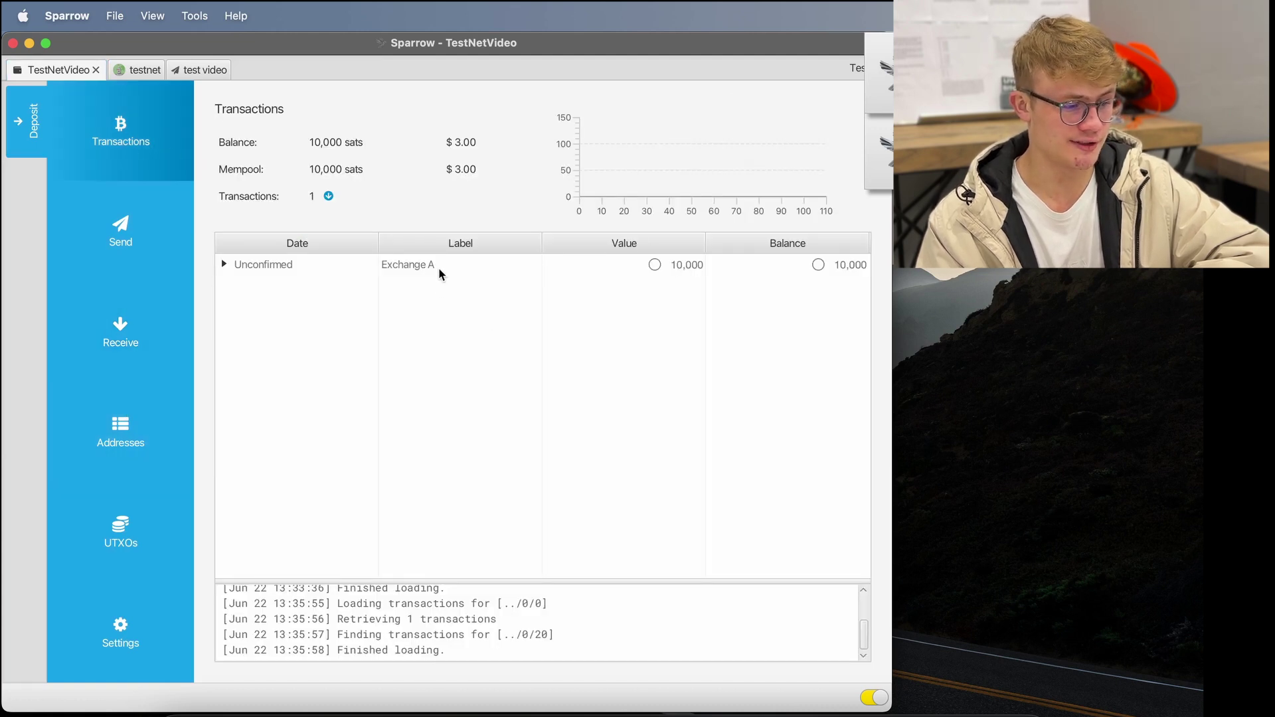
{"action": "left_click", "coordinate": [457, 273]}
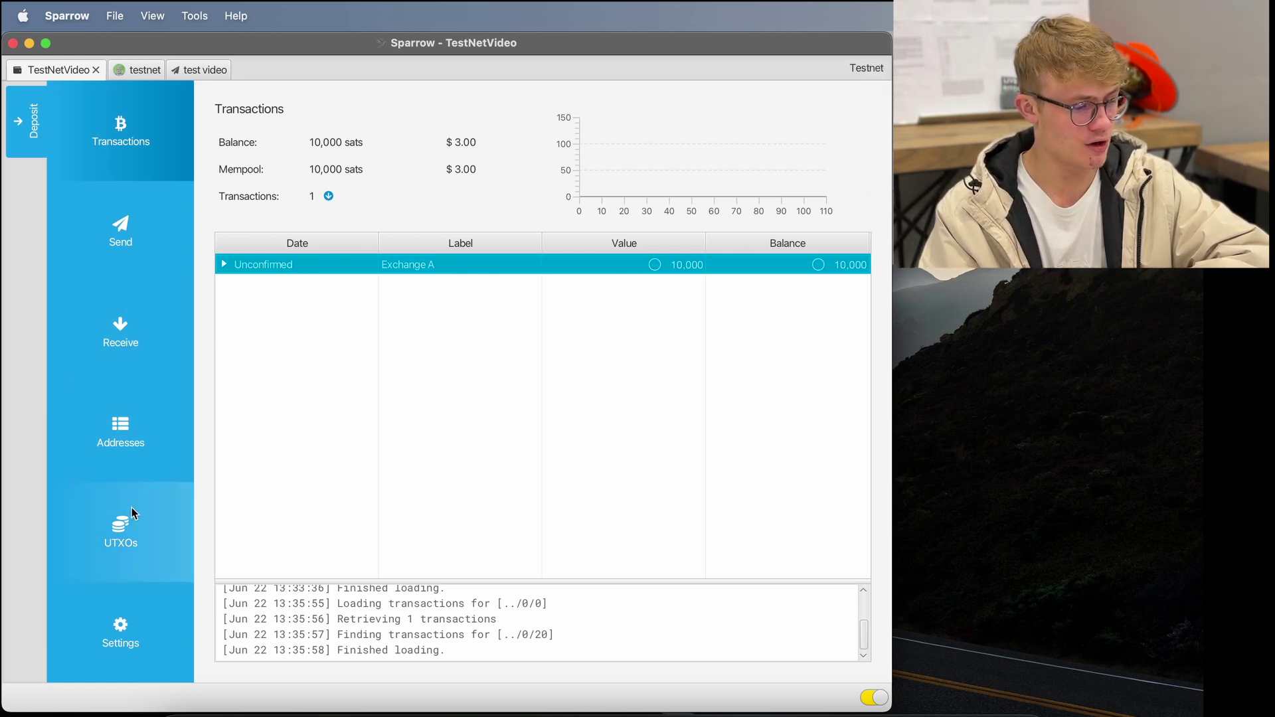
{"action": "left_click", "coordinate": [121, 528]}
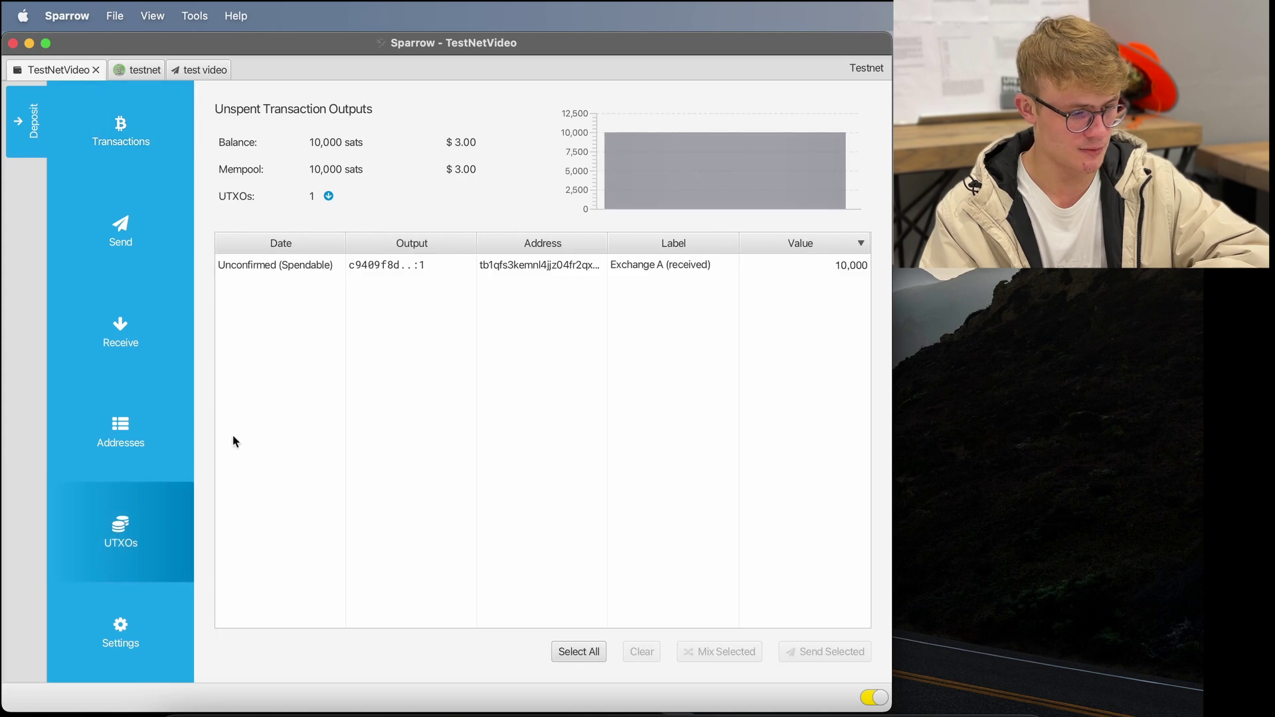
{"action": "left_click", "coordinate": [527, 265]}
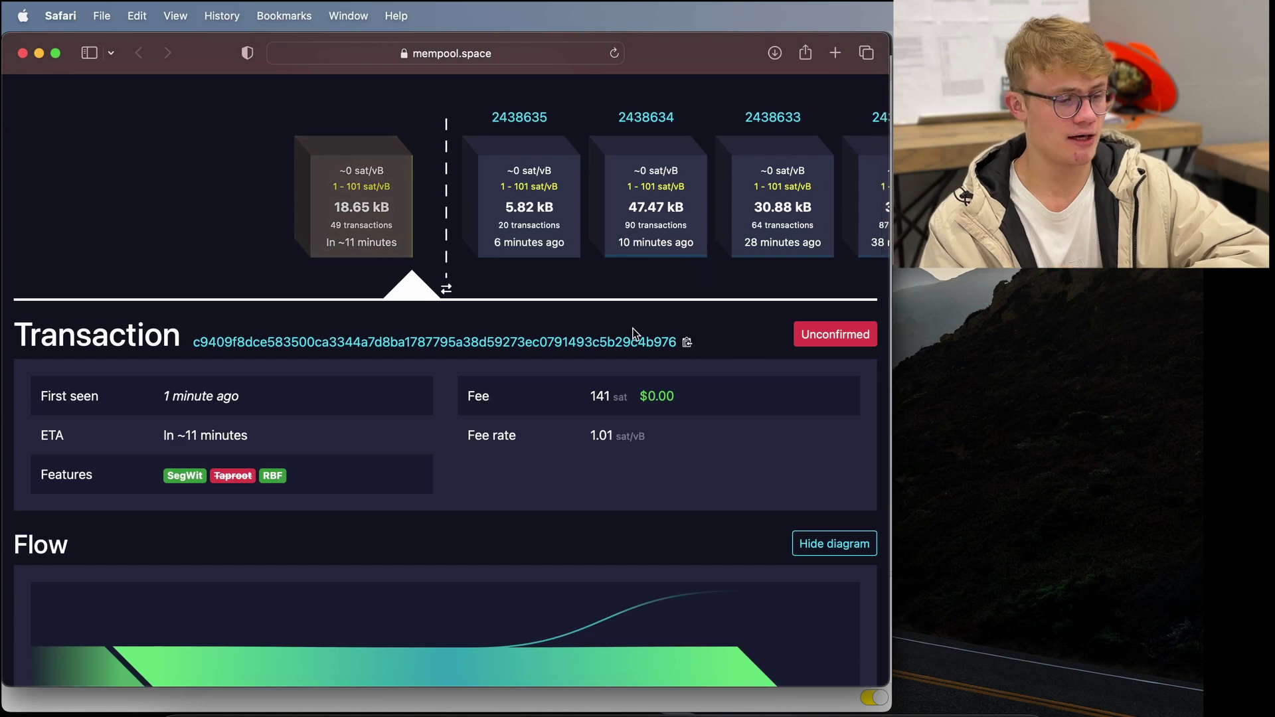
- Scroll to Inputs & Outputs and highlight the 0.00010000 tBTC output amount
{"action": "scroll", "coordinate": [632, 333], "scroll_direction": "down", "scroll_amount": 5}
{"action": "scroll", "coordinate": [632, 333], "scroll_direction": "up", "scroll_amount": 5}
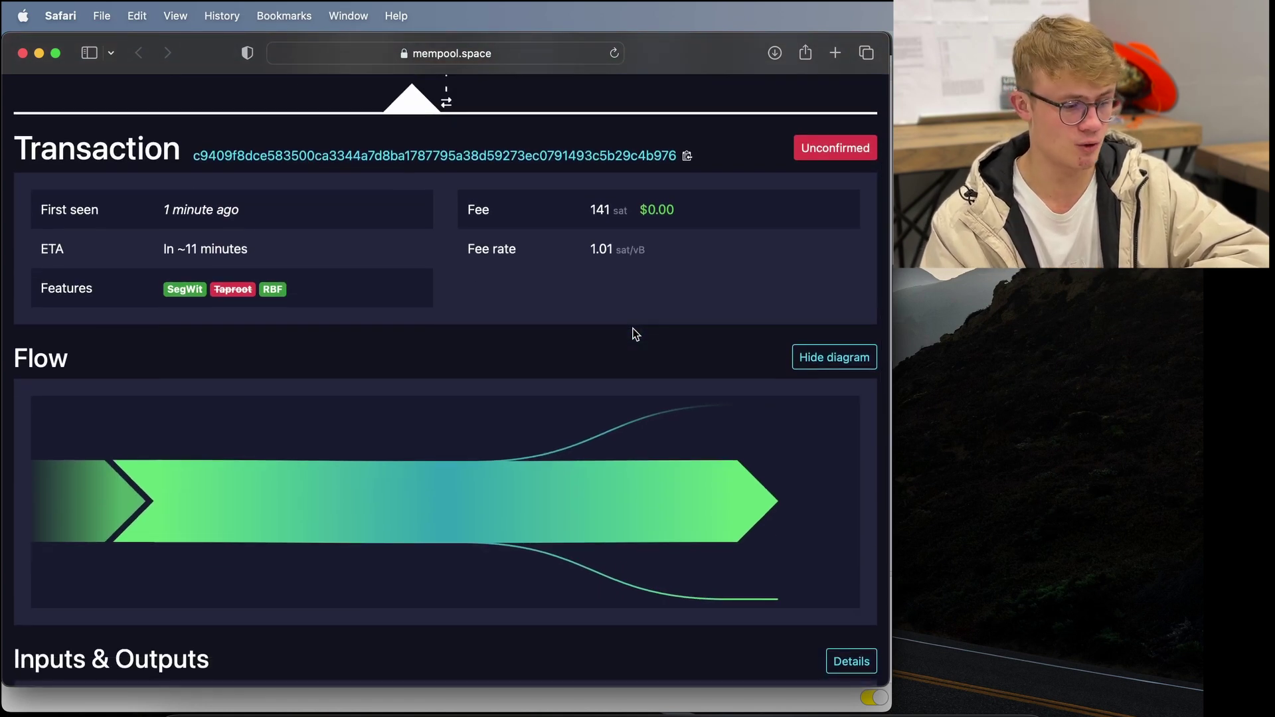
{"action": "scroll", "coordinate": [632, 333], "scroll_direction": "down", "scroll_amount": 5}
{"action": "scroll", "coordinate": [635, 332], "scroll_direction": "down", "scroll_amount": 2}
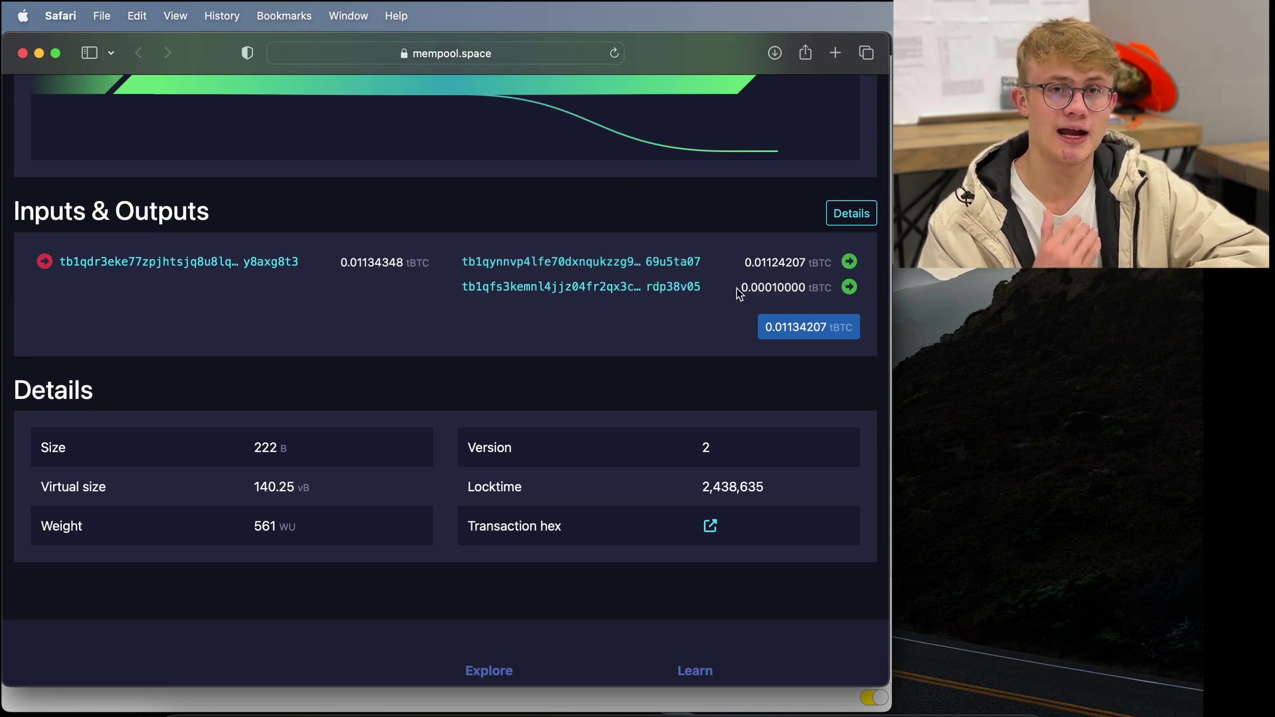
{"action": "left_click_drag", "start_coordinate": [737, 289], "coordinate": [806, 292]}
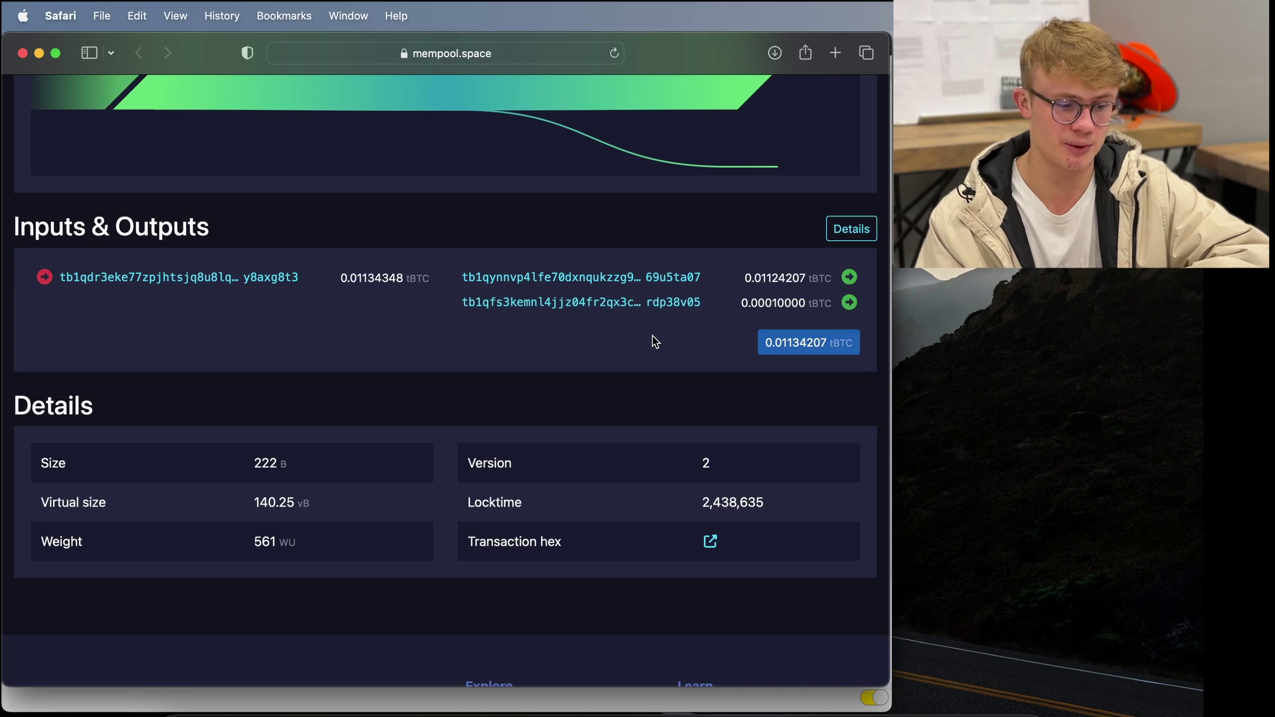
- Return from Safari to the TestNetVideo wallet and show a new receive address
{"action": "left_click", "coordinate": [41, 55]}
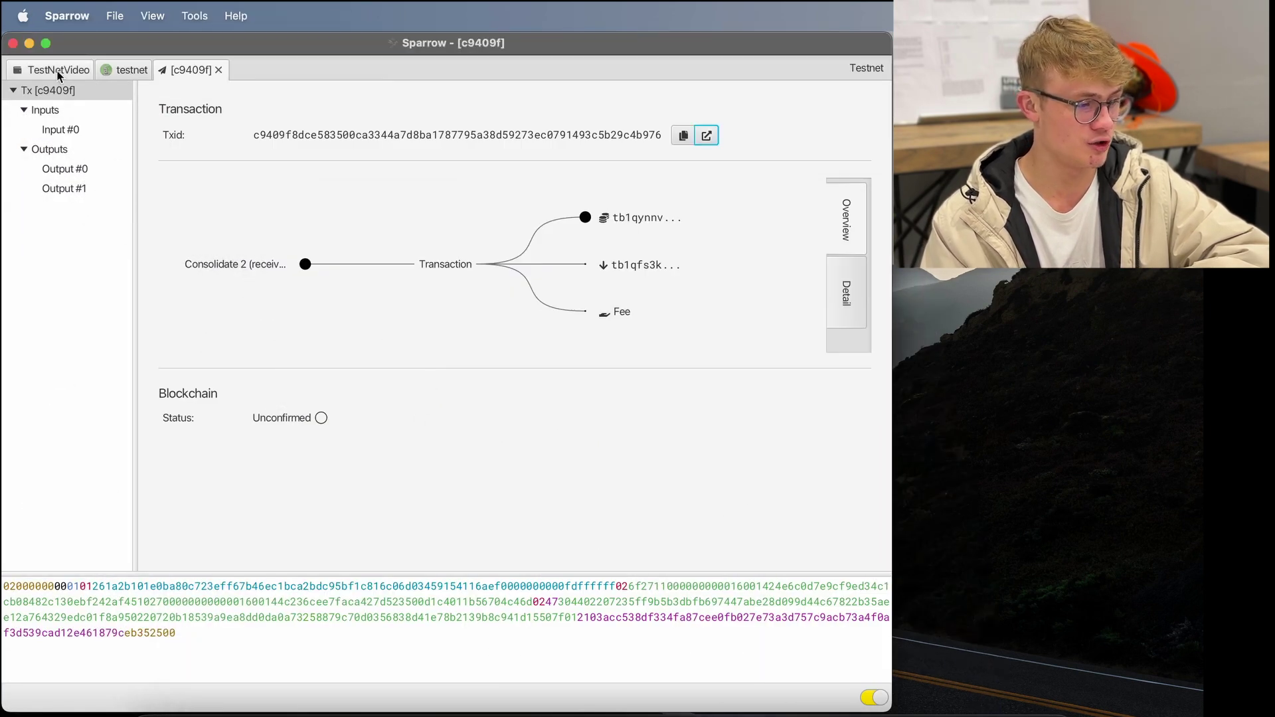
{"action": "left_click", "coordinate": [57, 70]}
{"action": "left_click", "coordinate": [395, 409]}
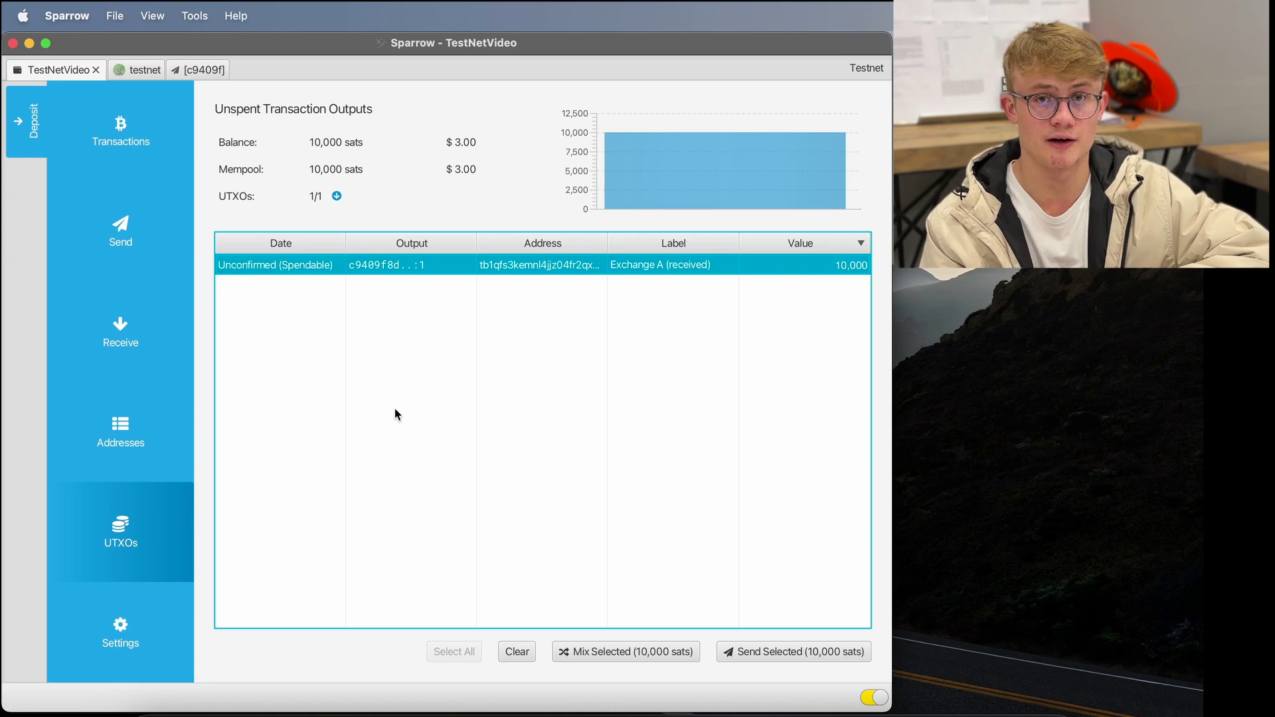
{"action": "left_click", "coordinate": [142, 338]}
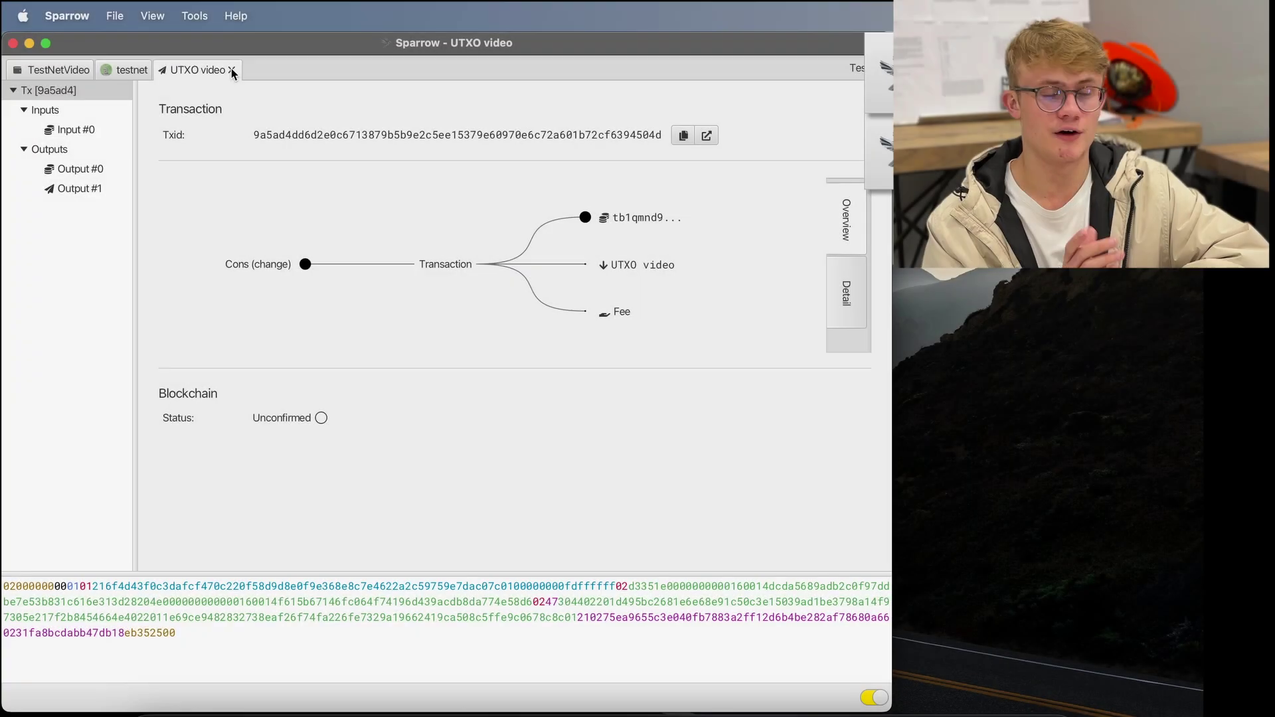
- Close the UTXO video tab and select the 20,000-sat Exchange A UTXO in the UTXO list
{"action": "left_click", "coordinate": [232, 70]}
{"action": "left_click", "coordinate": [56, 69]}
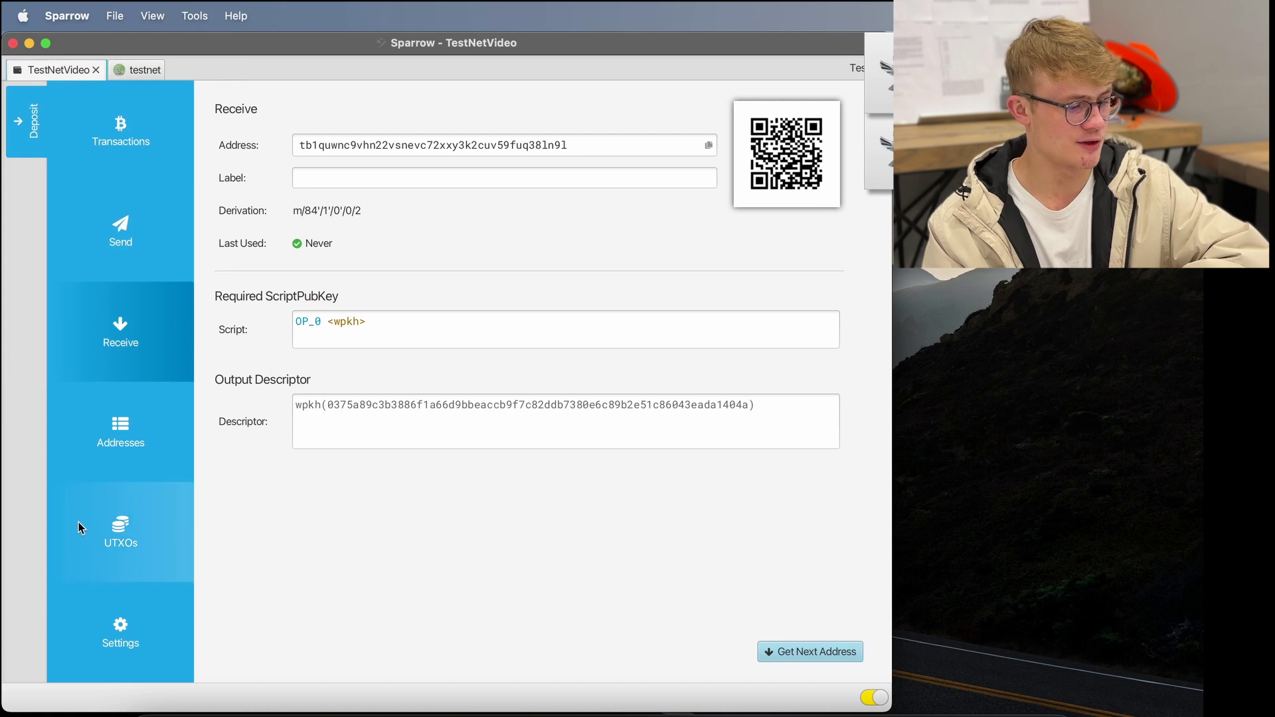
{"action": "left_click", "coordinate": [131, 522]}
{"action": "left_click", "coordinate": [559, 409]}
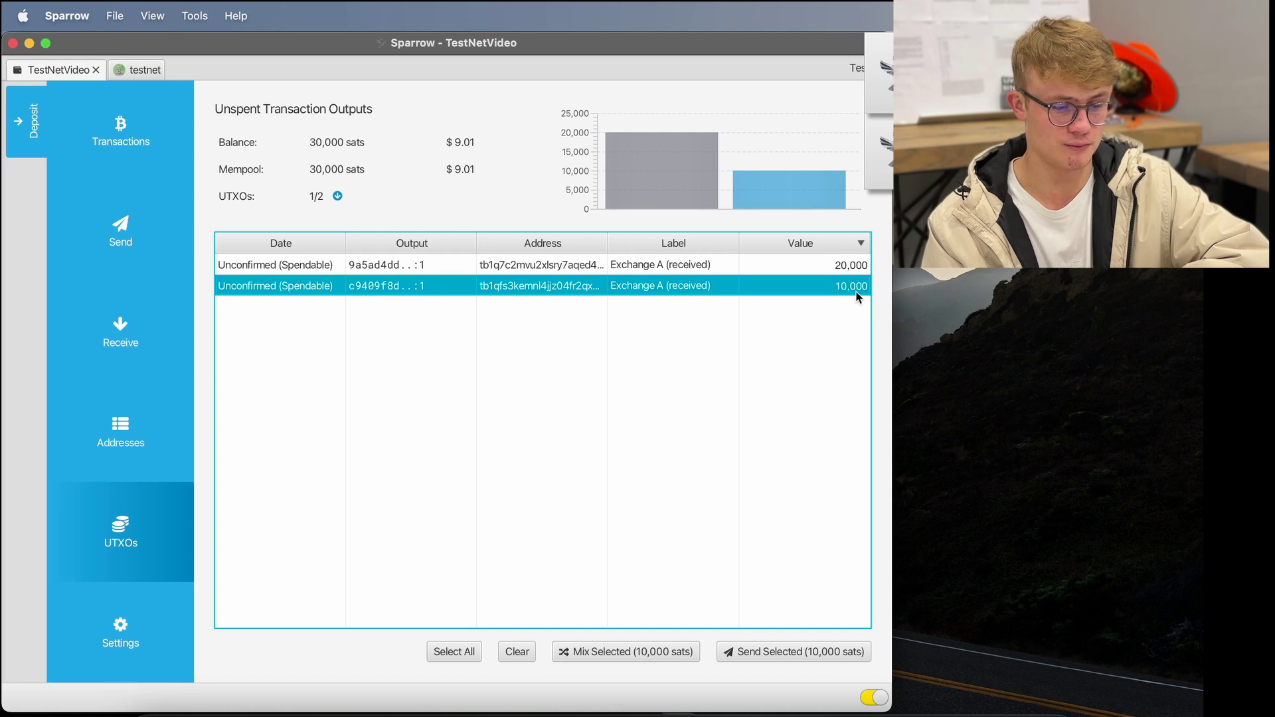
{"action": "left_click", "coordinate": [839, 265]}
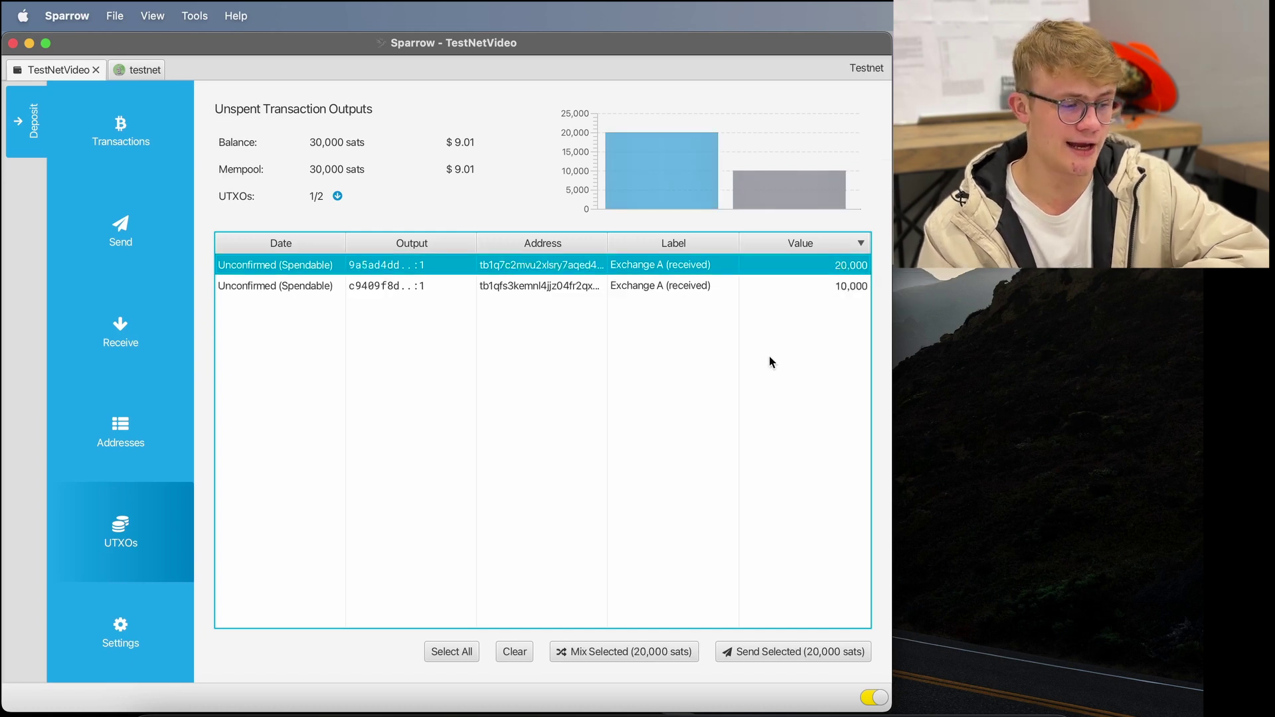
- View the 20,000-sat UTXO's transaction on mempool.space and verify its 0.00020000 tBTC output
{"action": "right_click", "coordinate": [384, 272]}
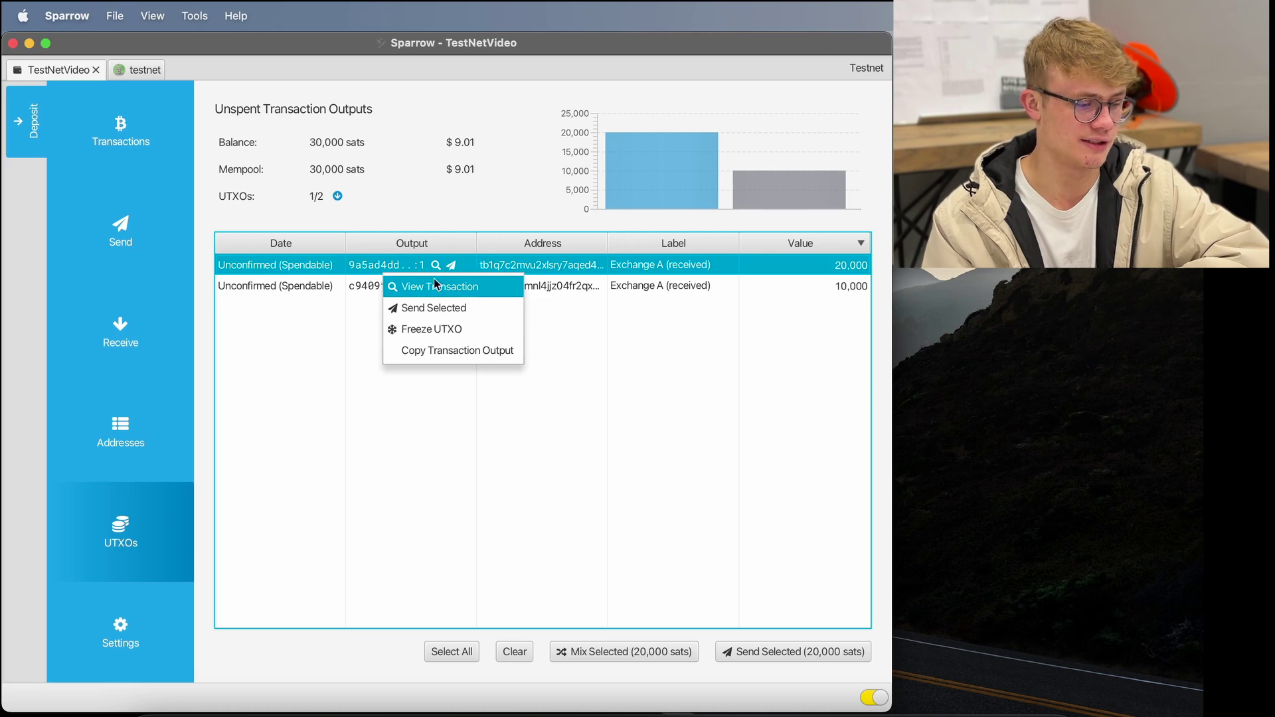
{"action": "left_click", "coordinate": [435, 286]}
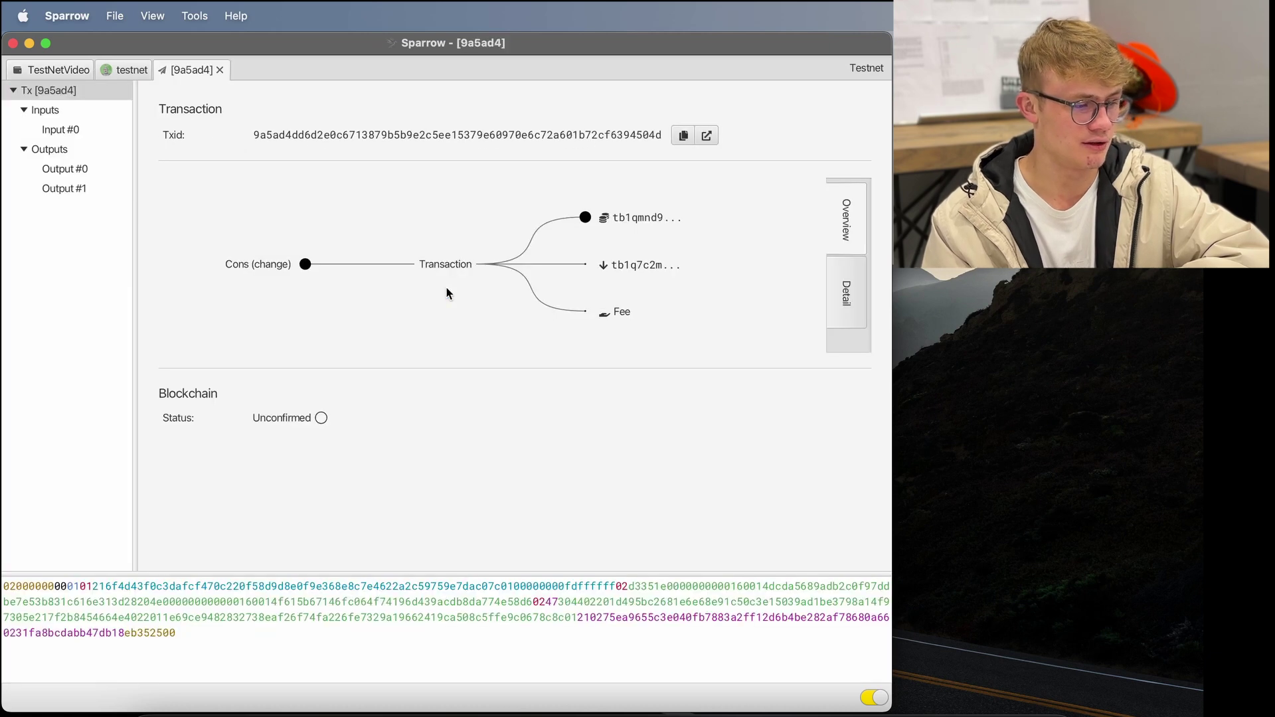
{"action": "left_click", "coordinate": [708, 136]}
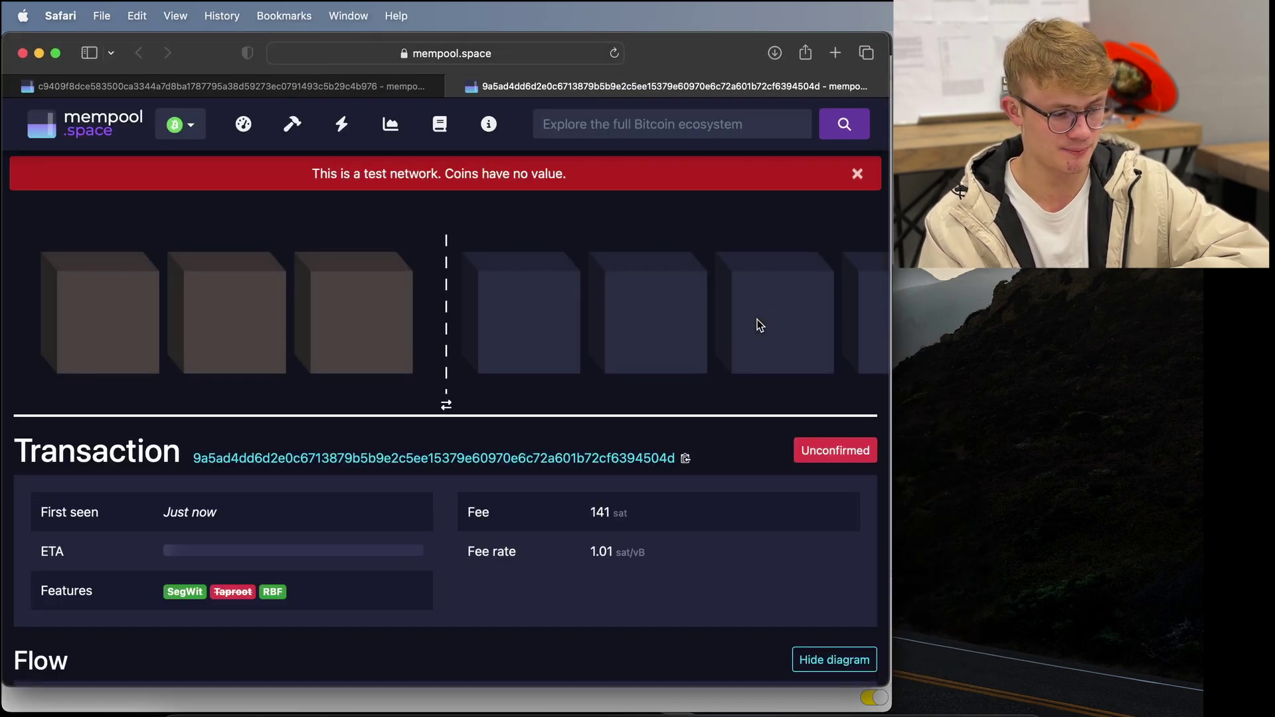
{"action": "scroll", "coordinate": [761, 325], "scroll_direction": "down", "scroll_amount": 8}
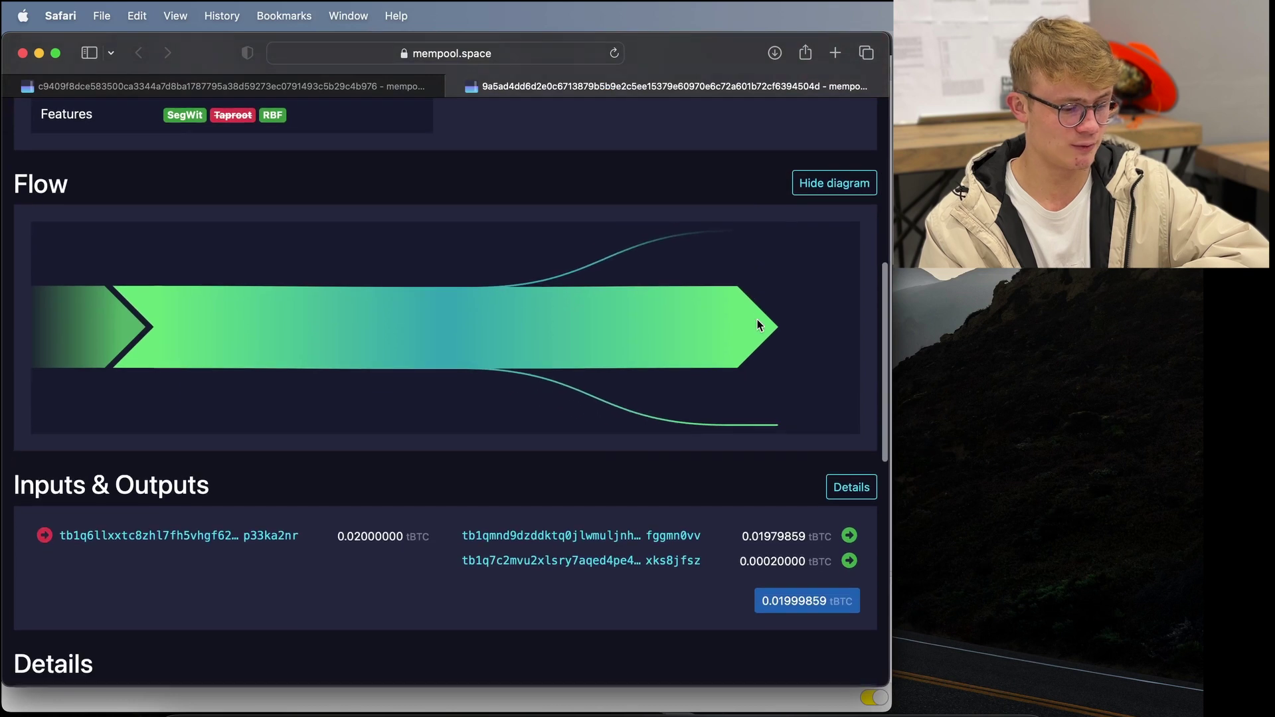
{"action": "scroll", "coordinate": [761, 325], "scroll_direction": "down", "scroll_amount": 3}
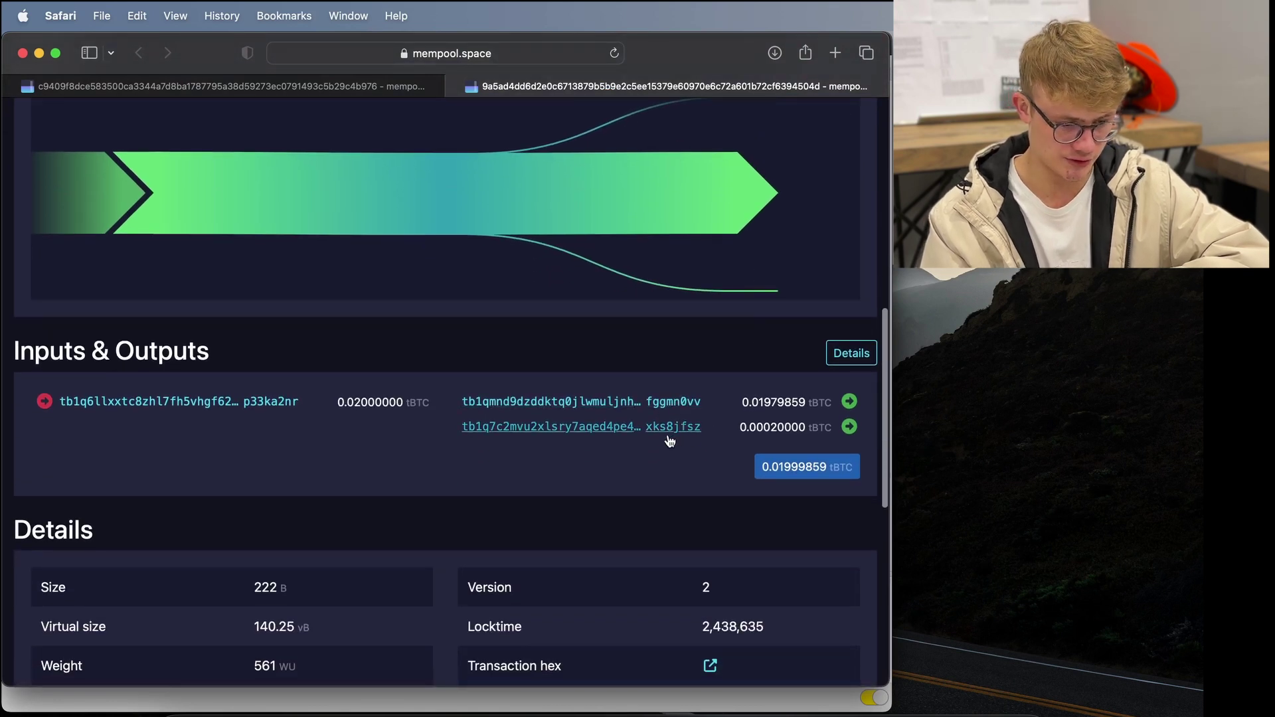
{"action": "left_click_drag", "start_coordinate": [738, 428], "coordinate": [806, 429]}
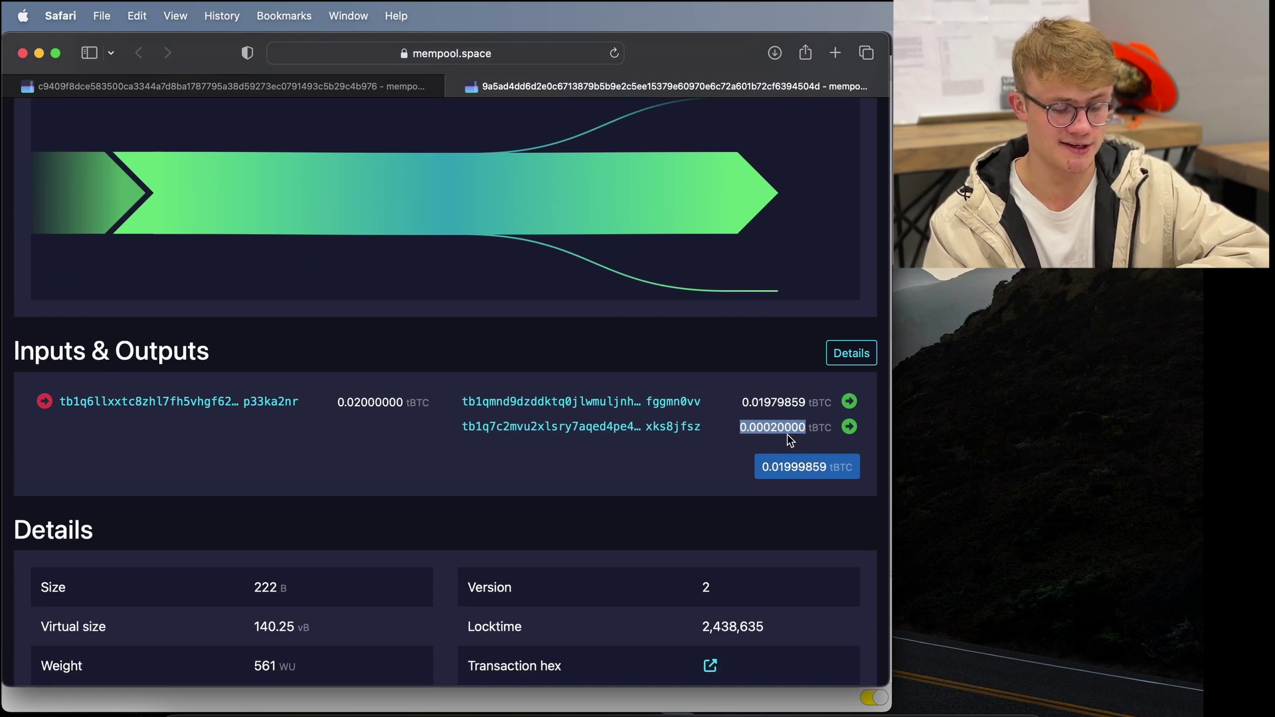
{"action": "left_click", "coordinate": [617, 451]}
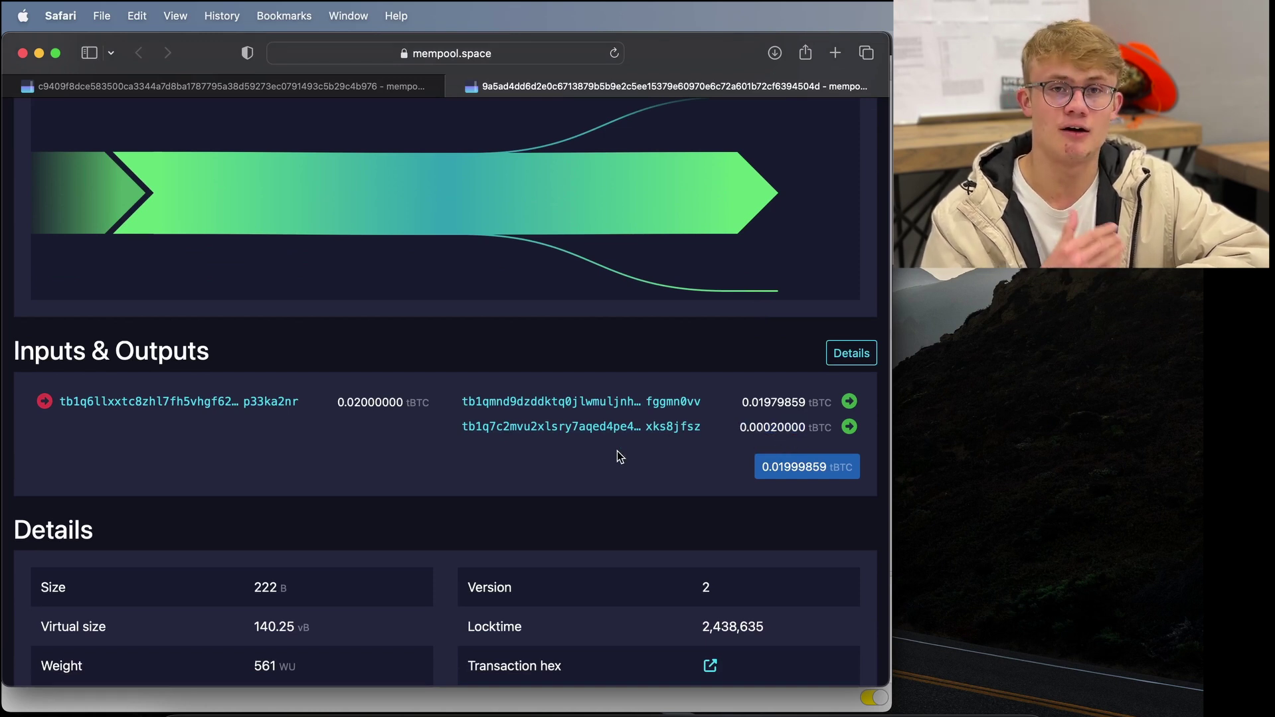
{"action": "scroll", "coordinate": [595, 449], "scroll_direction": "down", "scroll_amount": 2}
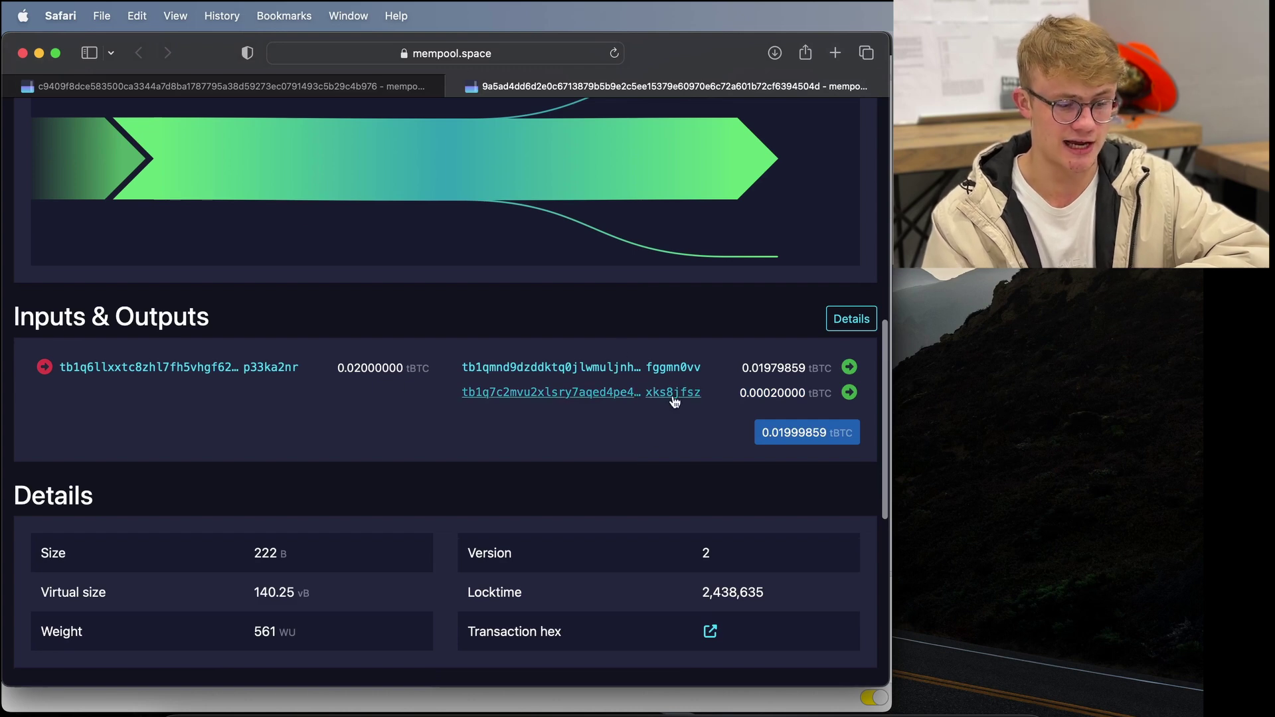
- Back in Sparrow, compare the 20,000-sat and 10,000-sat UTXOs
{"action": "left_click", "coordinate": [39, 53]}
{"action": "left_click", "coordinate": [59, 69]}
{"action": "left_click", "coordinate": [506, 425]}
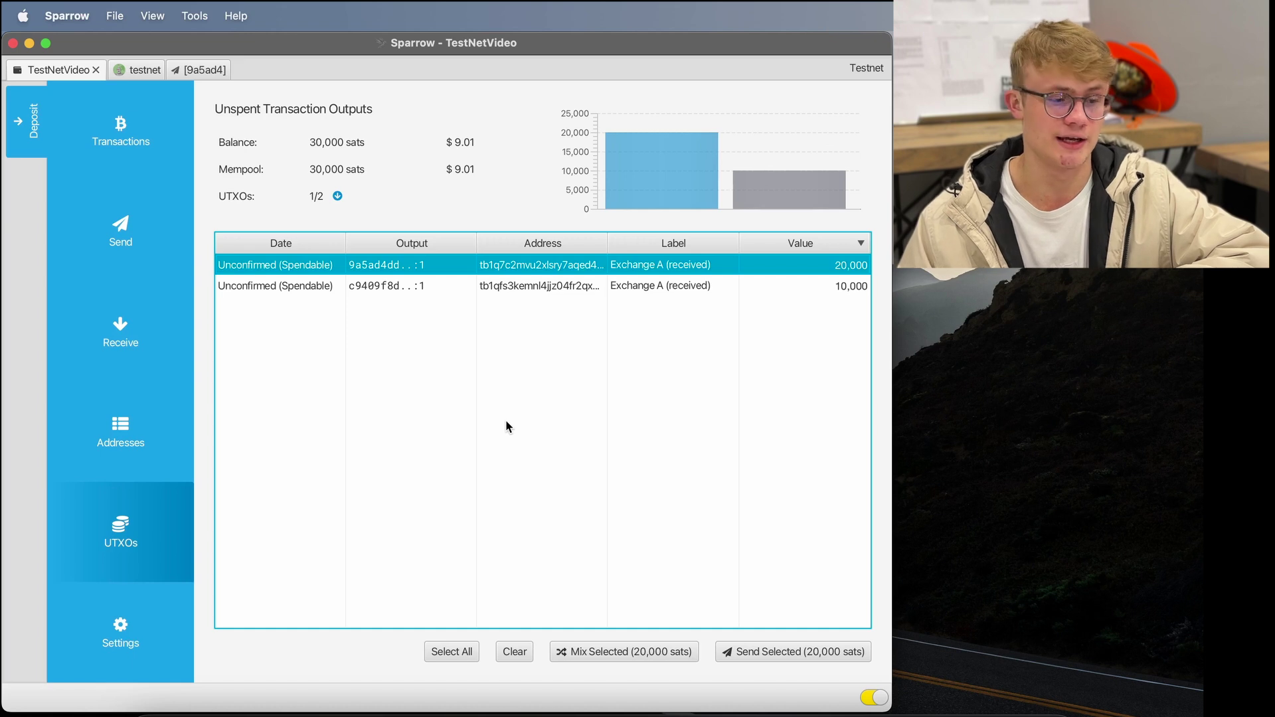
{"action": "left_click", "coordinate": [505, 419]}
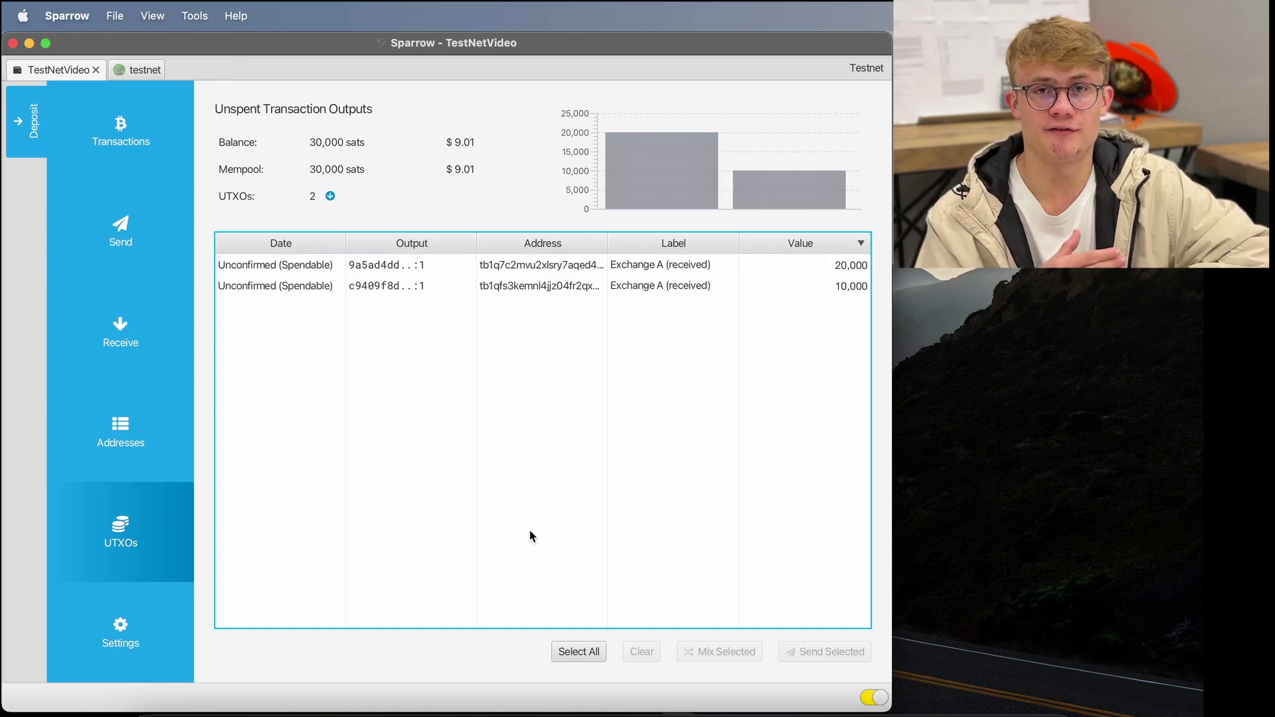
{"action": "left_click", "coordinate": [502, 269]}
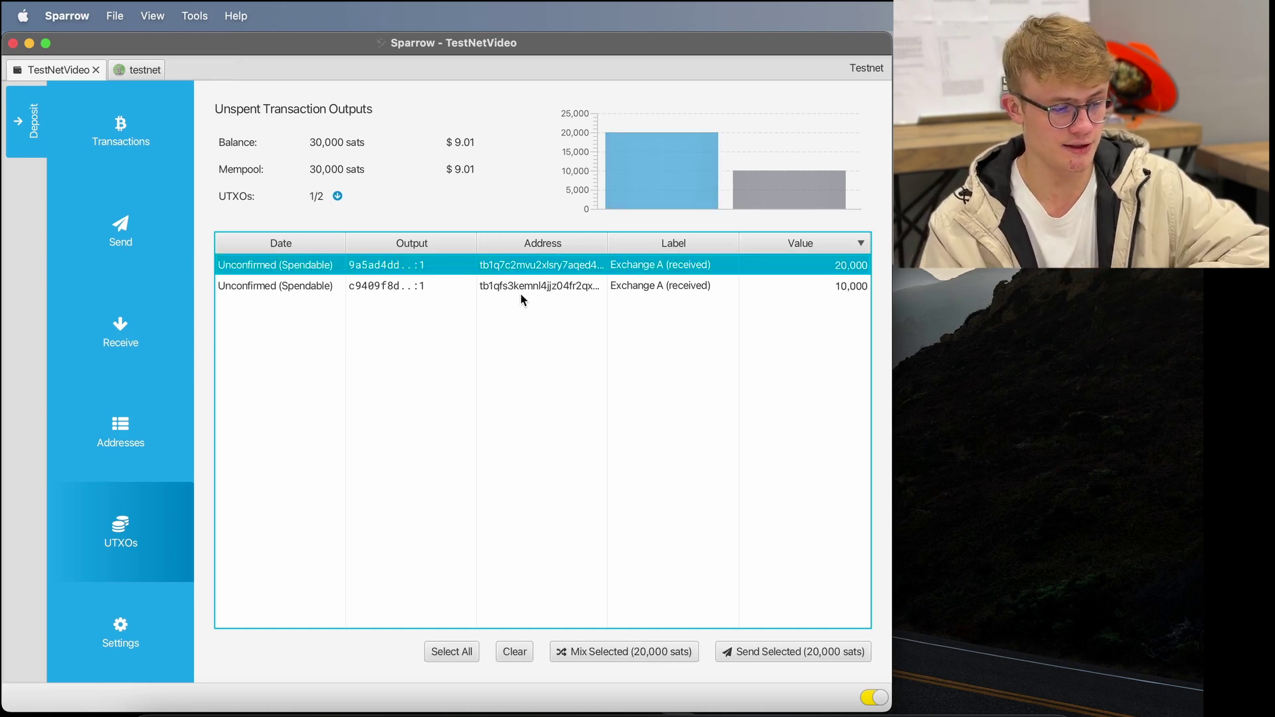
{"action": "left_click", "coordinate": [521, 293]}
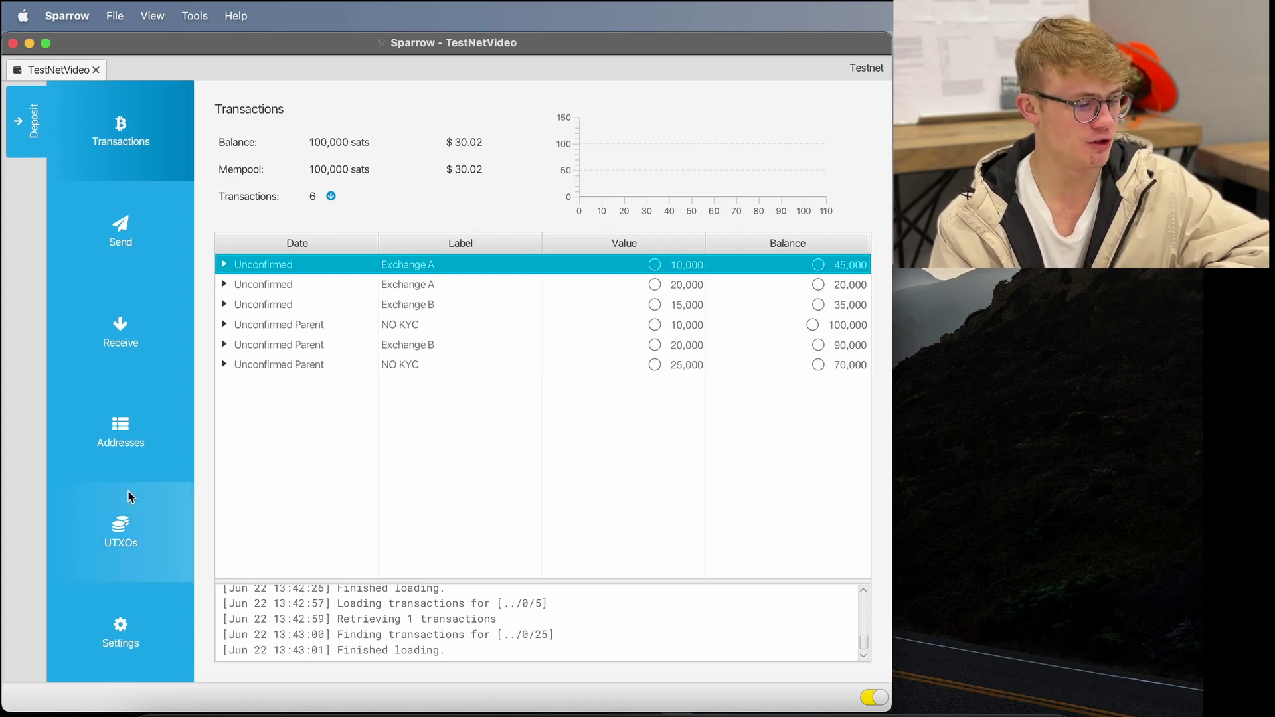
- Show the UTXO list and click down through the 25,000 to 10,000-sat rows
{"action": "left_click", "coordinate": [108, 526]}
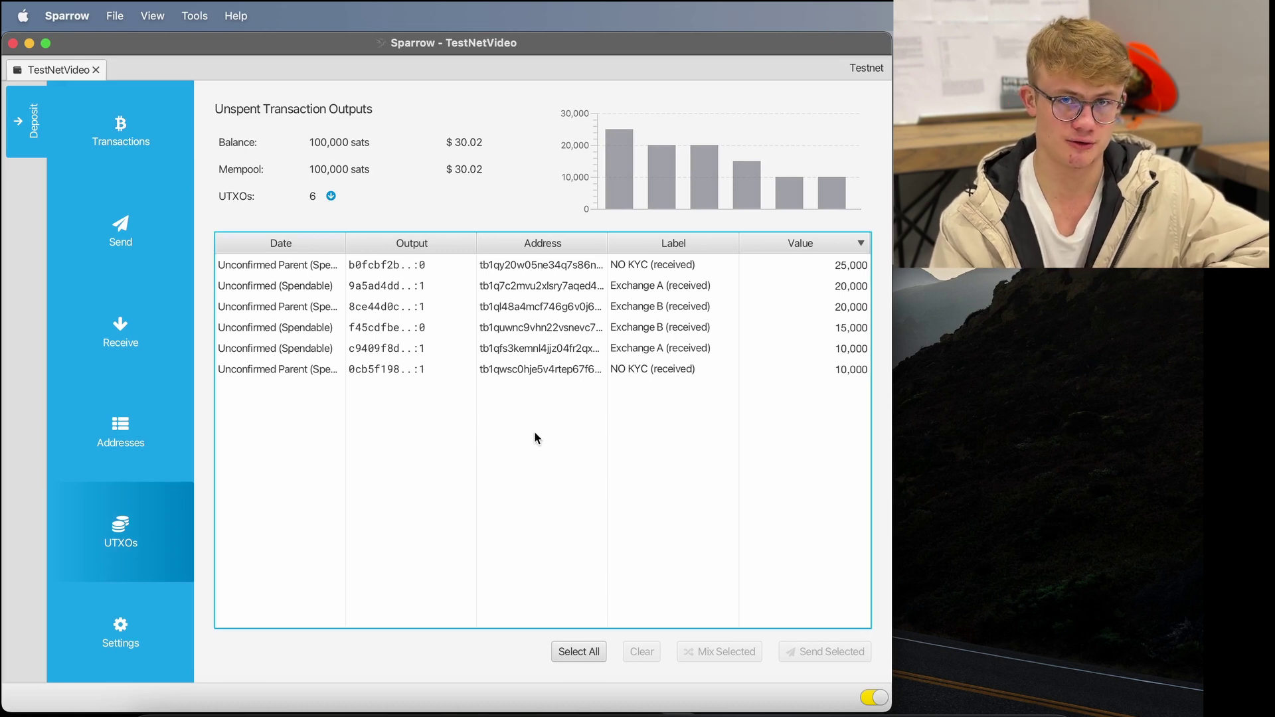
{"action": "left_click", "coordinate": [393, 266]}
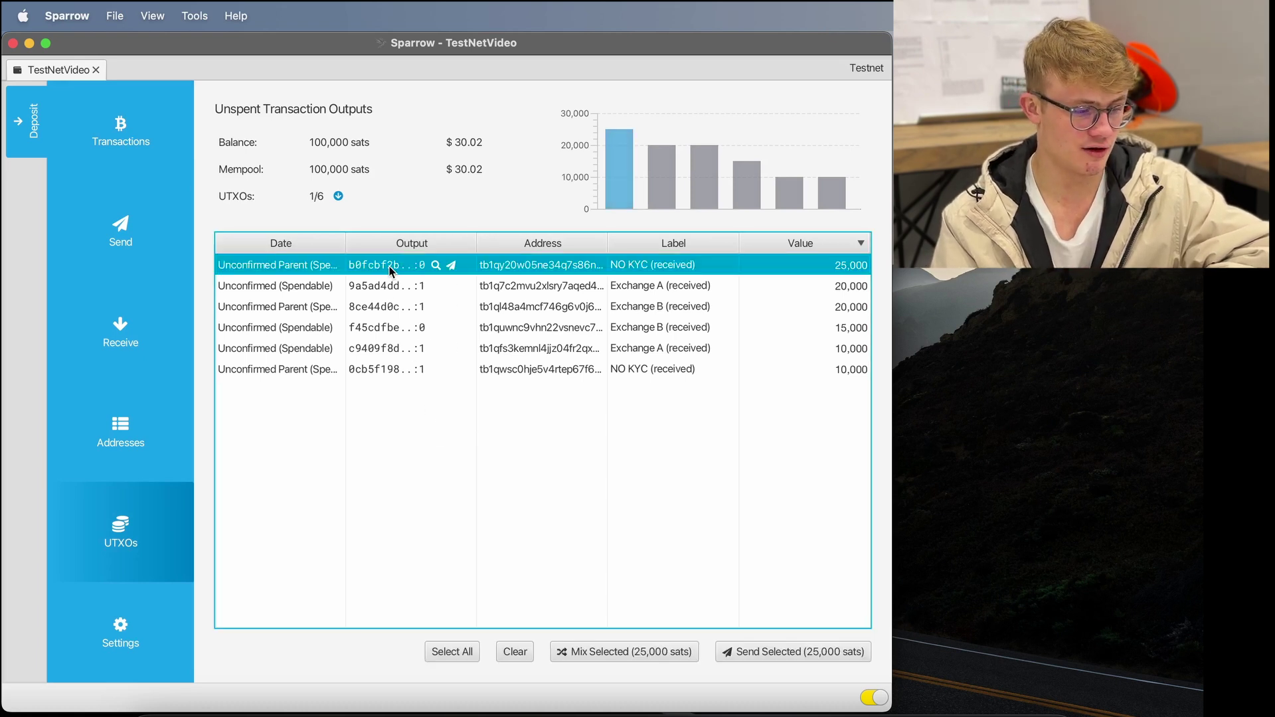
{"action": "left_click", "coordinate": [393, 287]}
{"action": "left_click", "coordinate": [388, 334]}
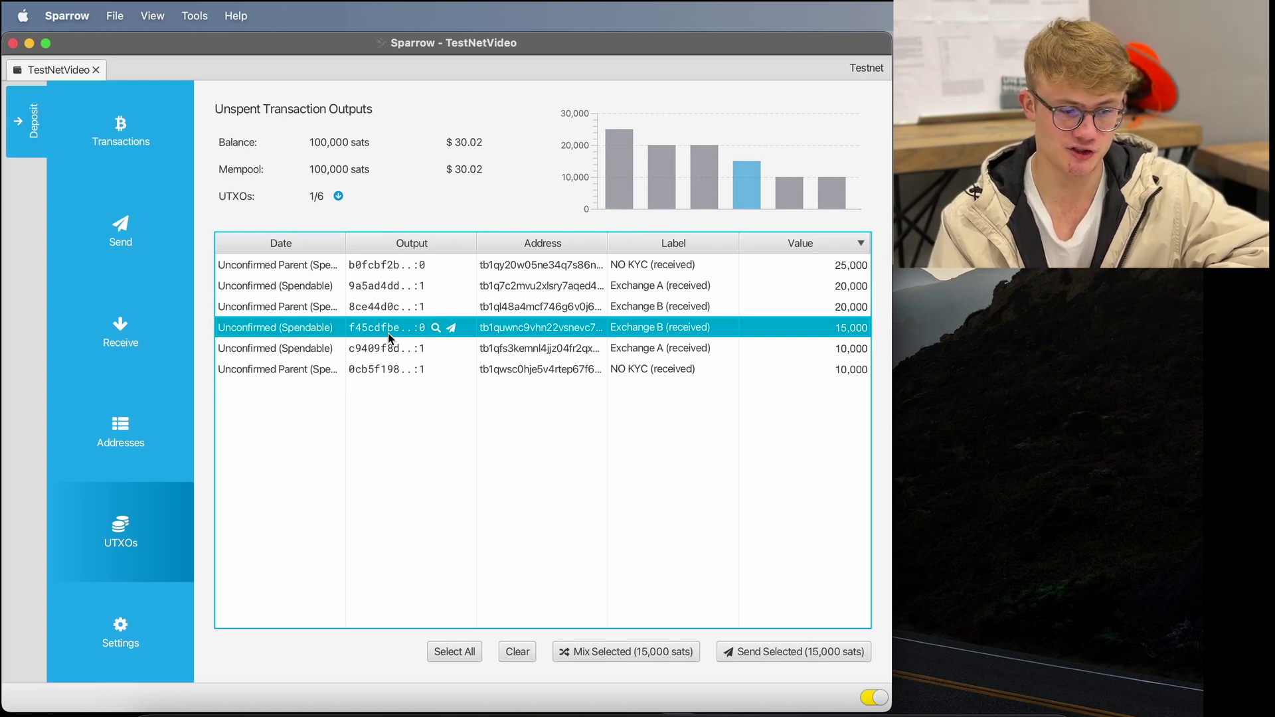
{"action": "left_click", "coordinate": [405, 464]}
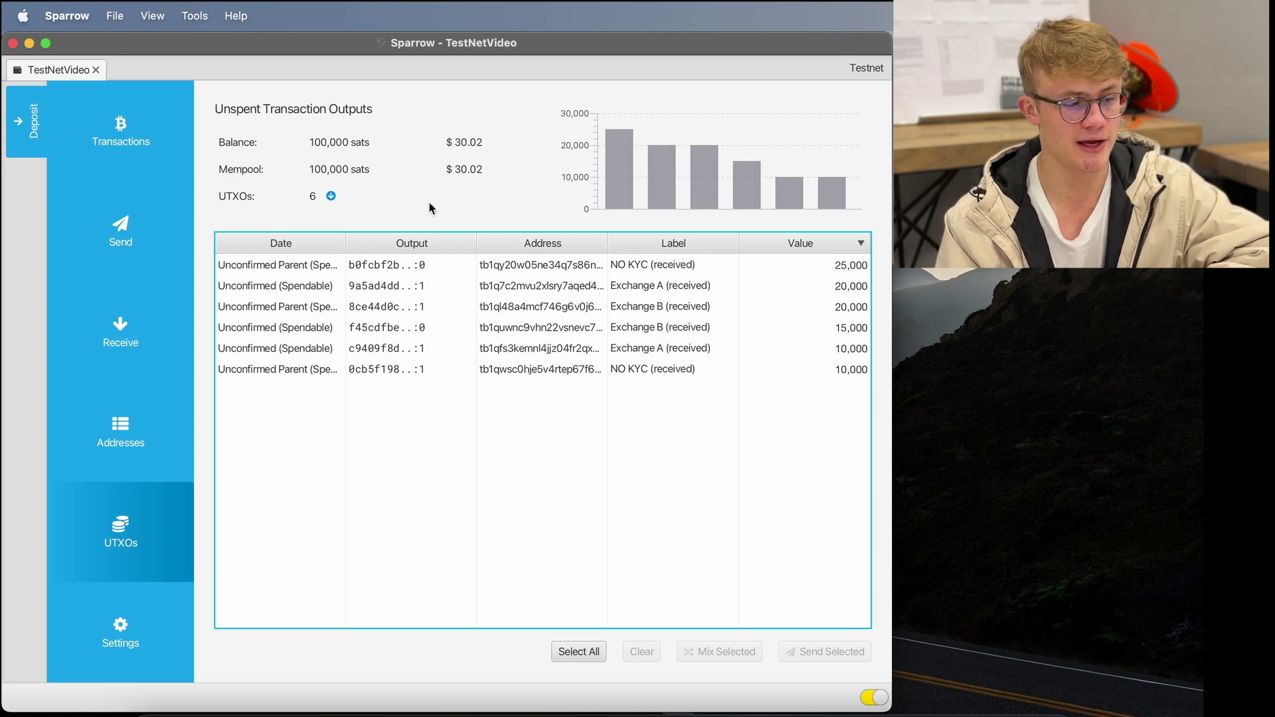
{"action": "left_click", "coordinate": [840, 267]}
{"action": "left_click", "coordinate": [847, 286]}
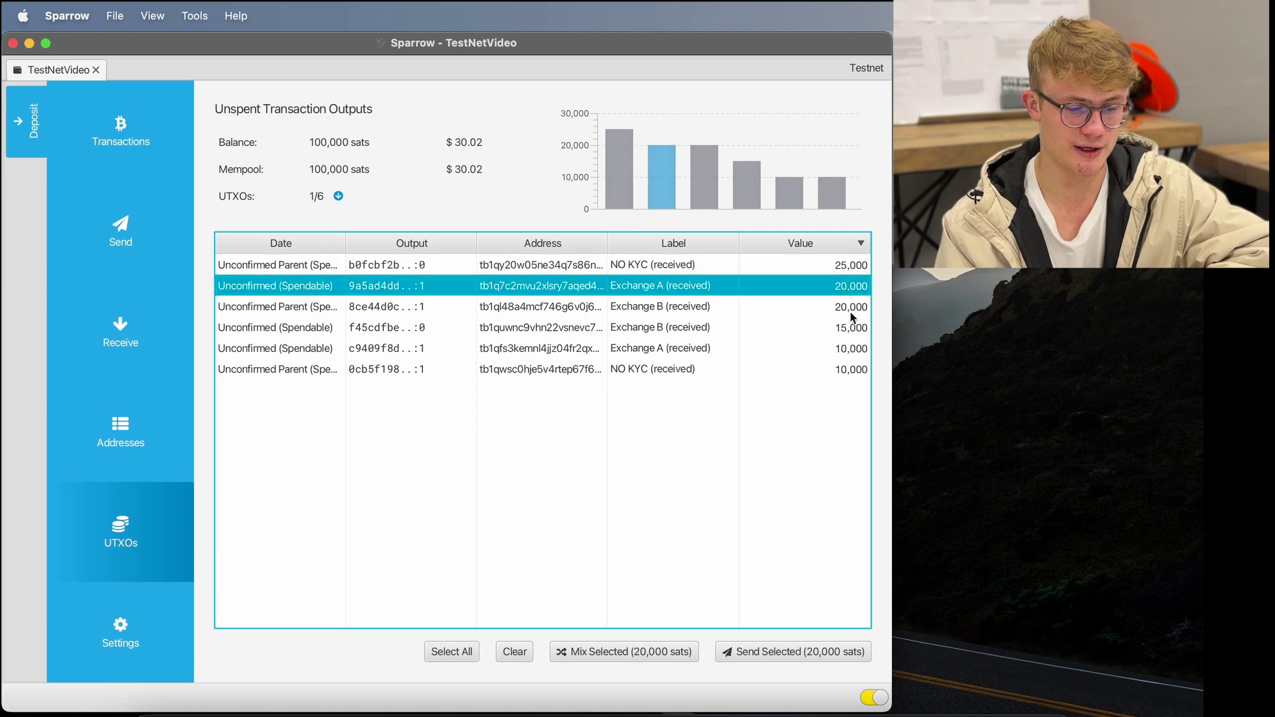
{"action": "left_click", "coordinate": [852, 311]}
{"action": "left_click", "coordinate": [855, 328]}
{"action": "left_click", "coordinate": [855, 350]}
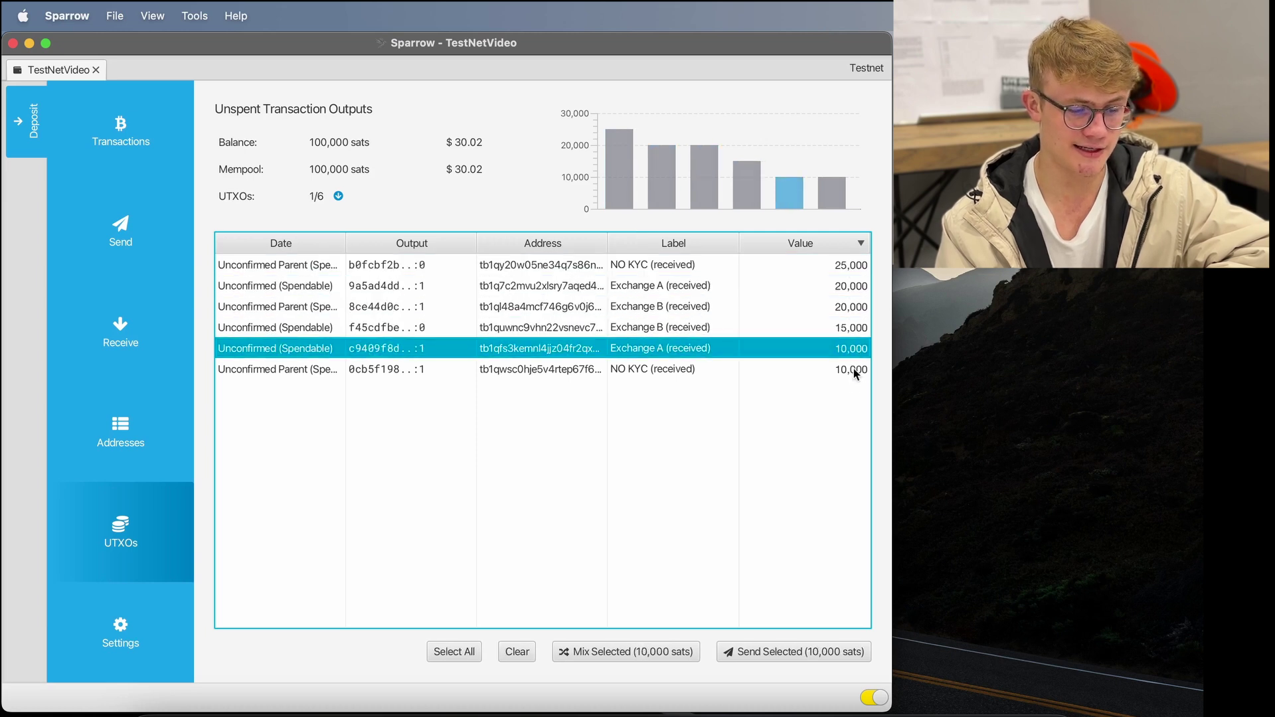
{"action": "left_click", "coordinate": [857, 370]}
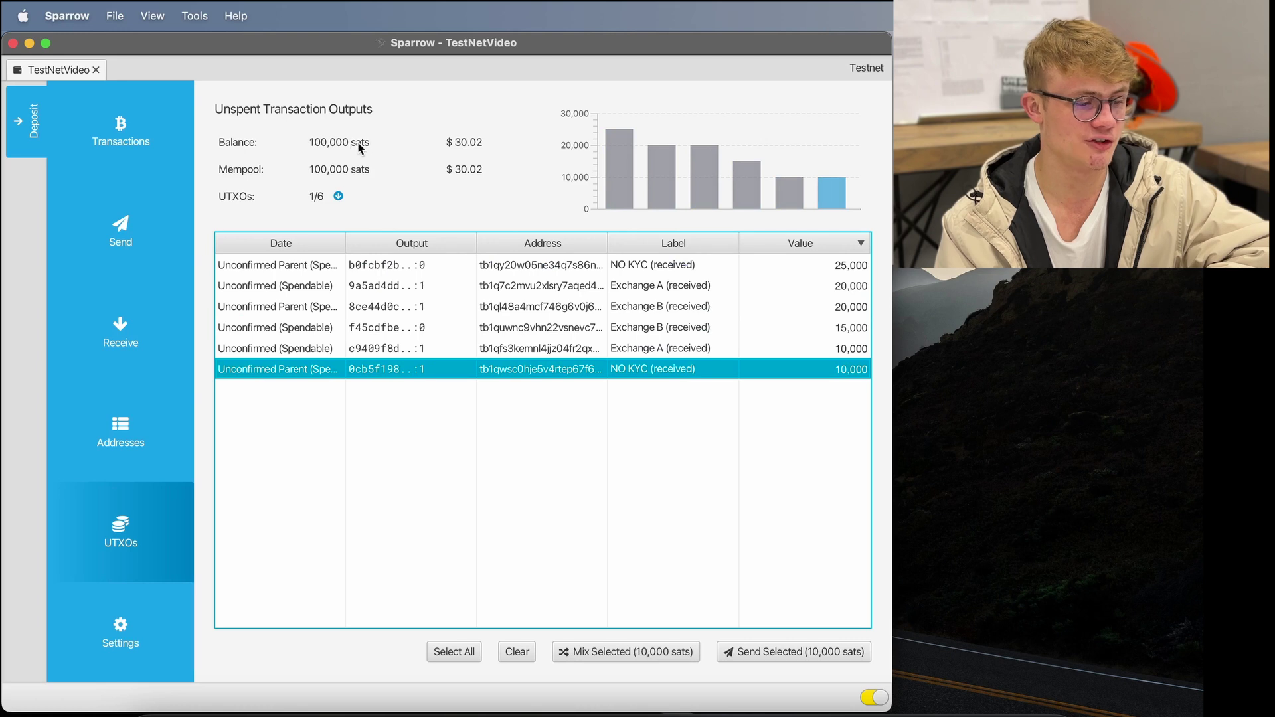
- Re-check the rows upward from the 10,000-sat NO KYC output to the 25,000-sat NO KYC output
{"action": "left_click", "coordinate": [569, 510]}
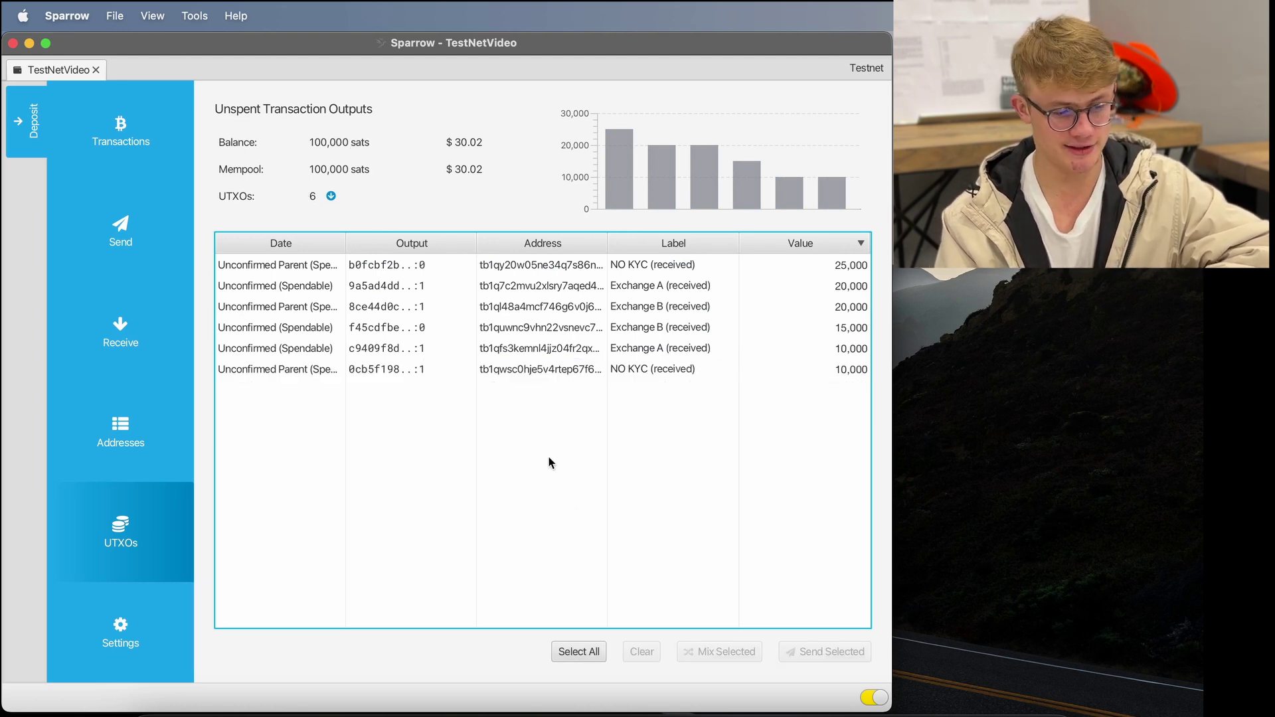
{"action": "left_click", "coordinate": [552, 369]}
{"action": "left_click", "coordinate": [551, 349]}
{"action": "left_click", "coordinate": [553, 327]}
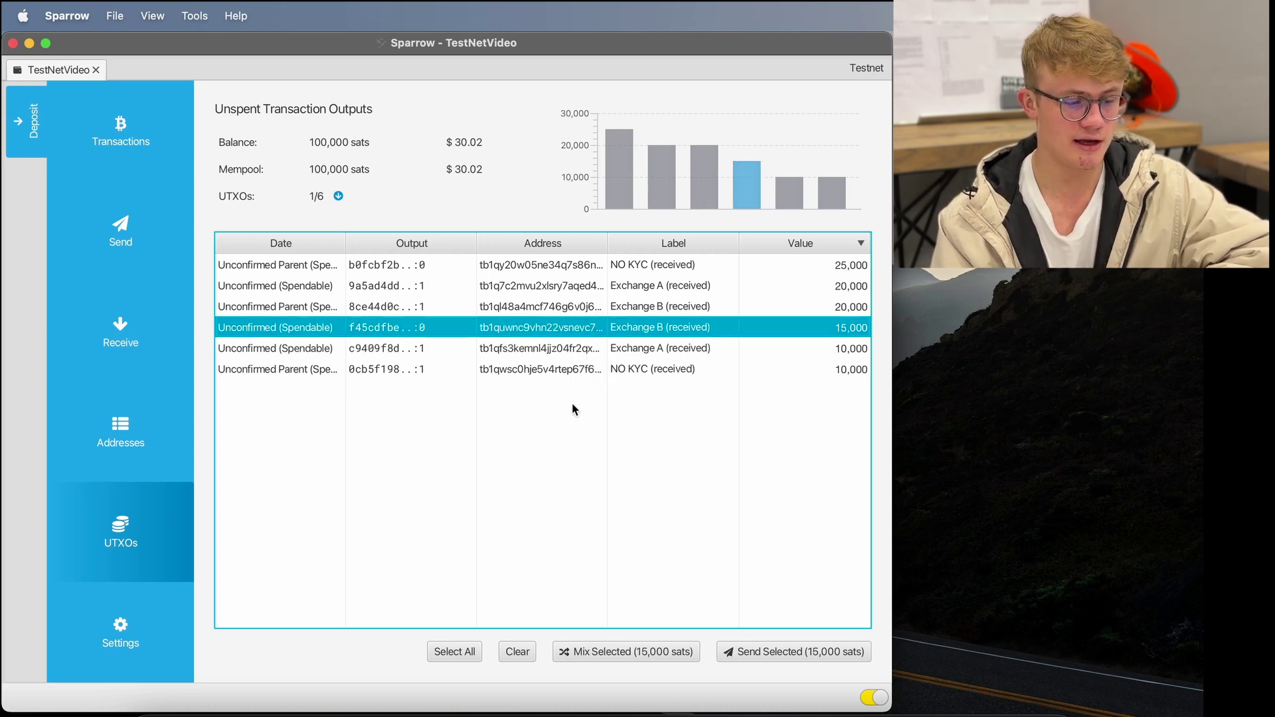
{"action": "left_click", "coordinate": [673, 372]}
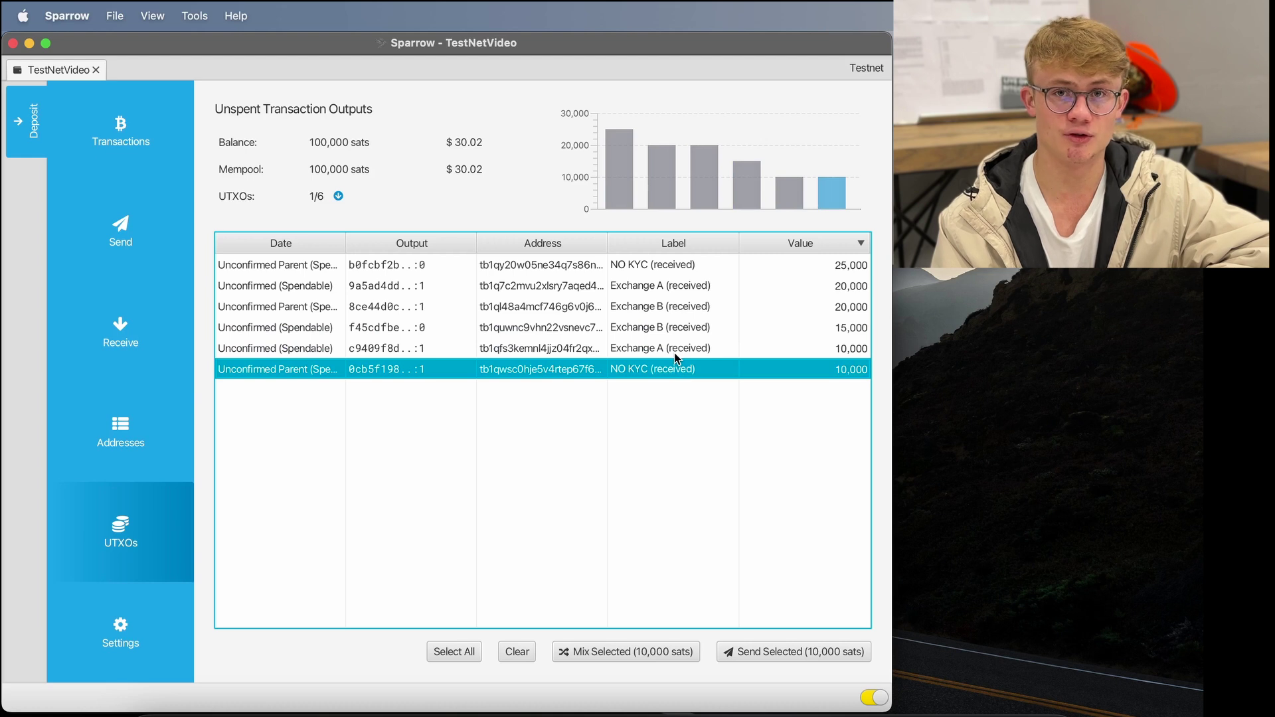
{"action": "left_click", "coordinate": [675, 352]}
{"action": "left_click", "coordinate": [663, 266]}
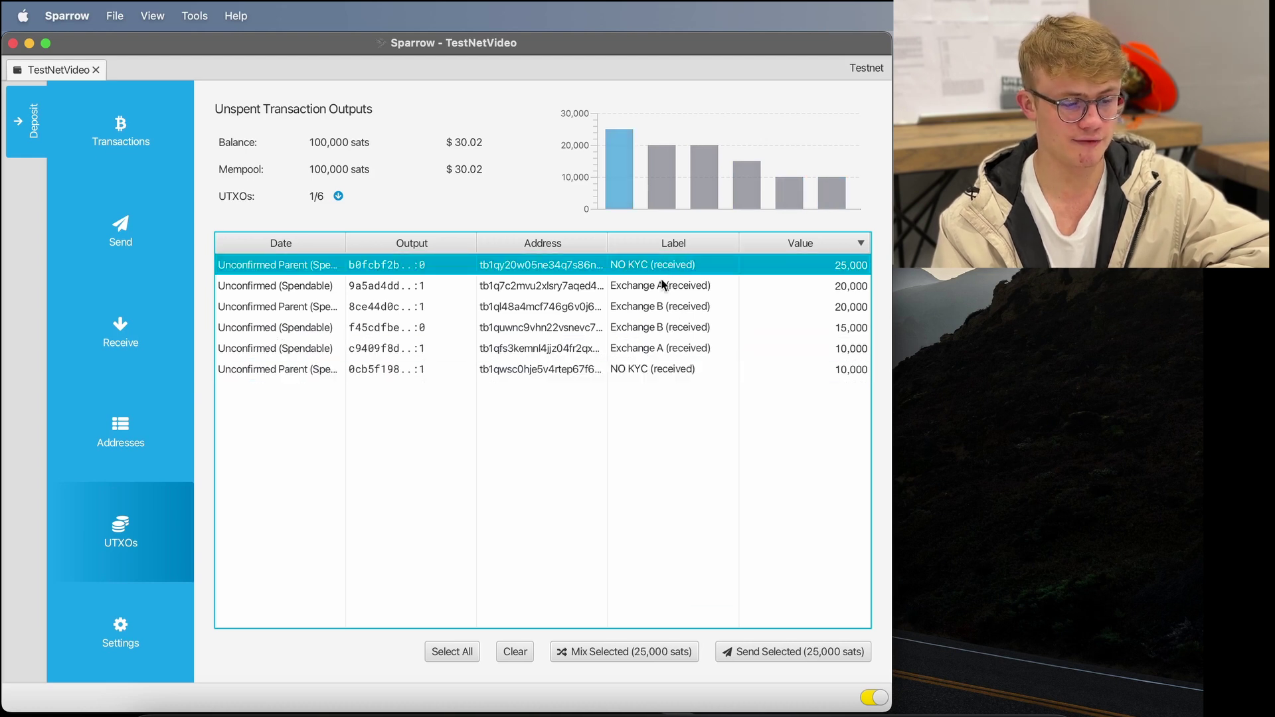
{"action": "left_click", "coordinate": [661, 285]}
{"action": "left_click", "coordinate": [656, 308]}
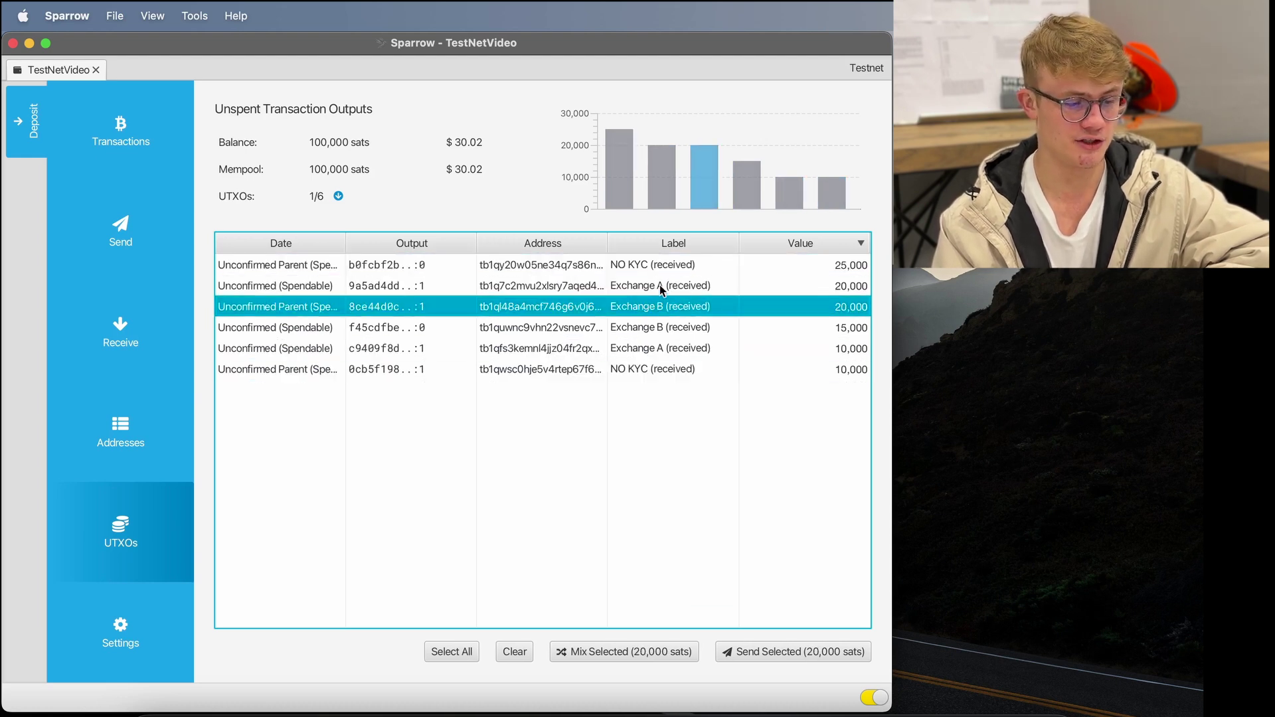
{"action": "left_click", "coordinate": [641, 267]}
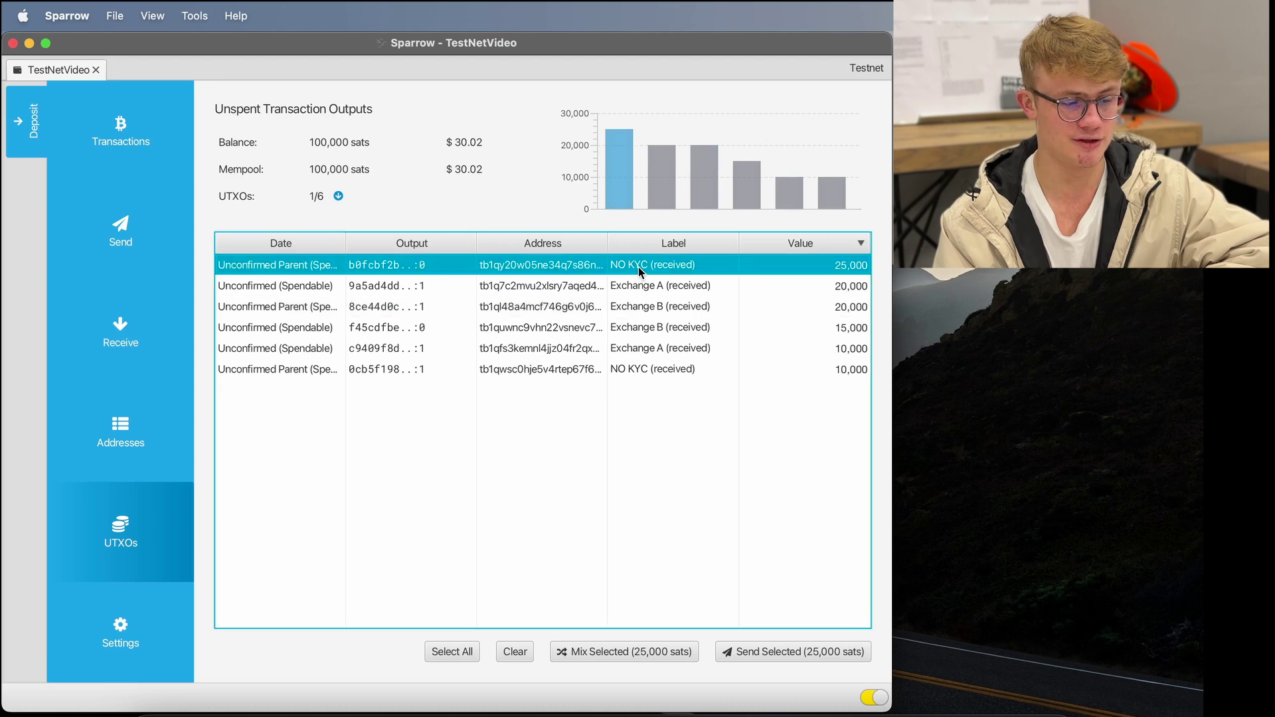
{"action": "left_click", "coordinate": [677, 512]}
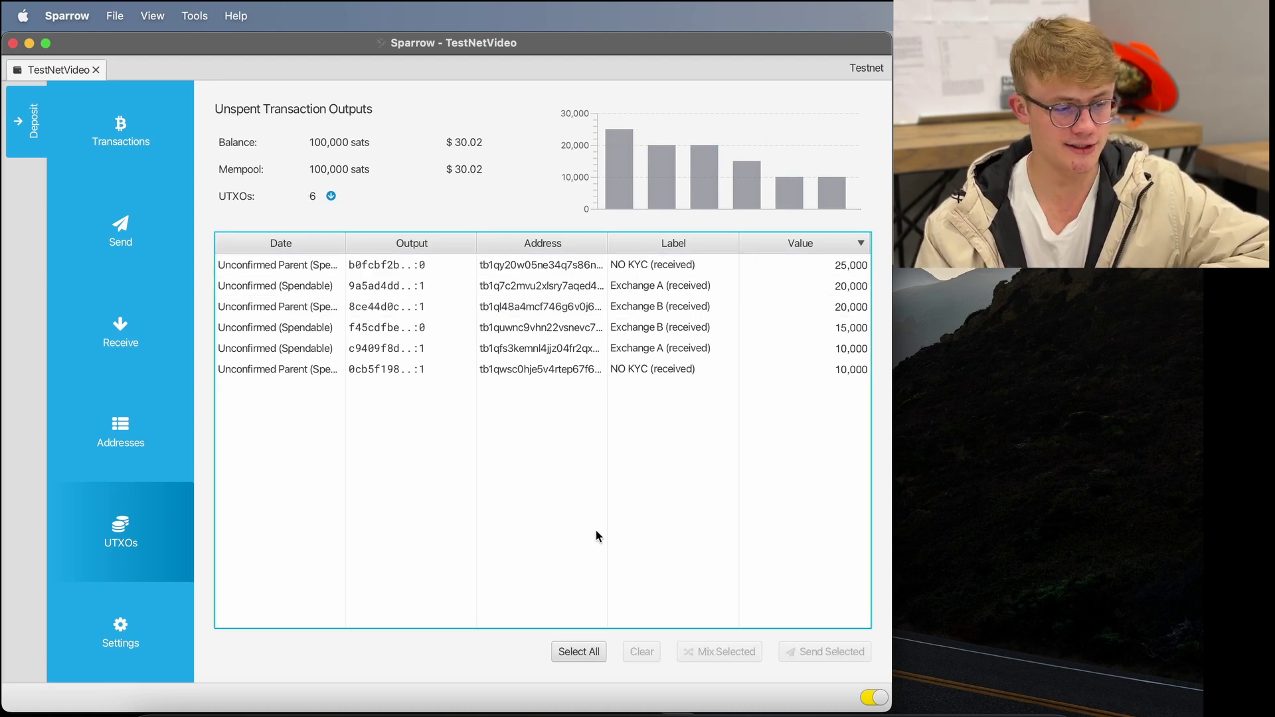
- Step through all six outputs, then select only the last 10,000-sat NO KYC output
{"action": "left_click", "coordinate": [564, 268]}
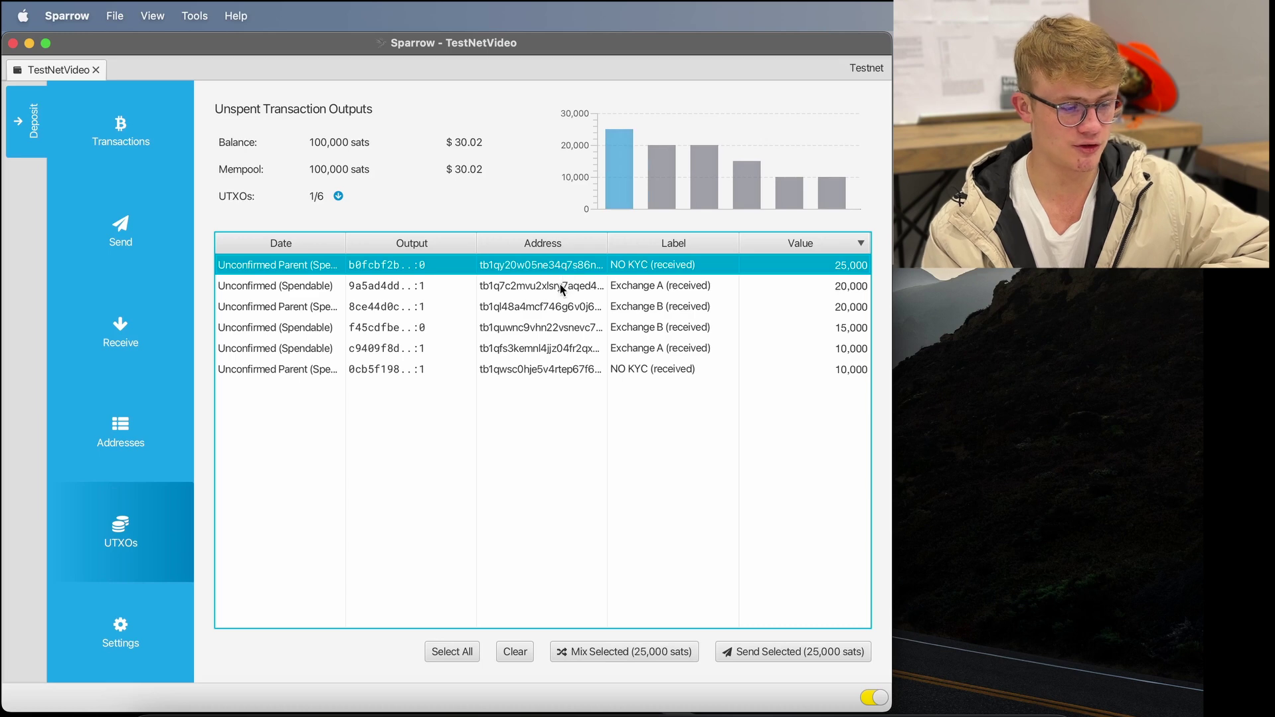
{"action": "left_click", "coordinate": [563, 287]}
{"action": "left_click", "coordinate": [556, 306]}
{"action": "left_click", "coordinate": [553, 327]}
{"action": "left_click", "coordinate": [548, 348]}
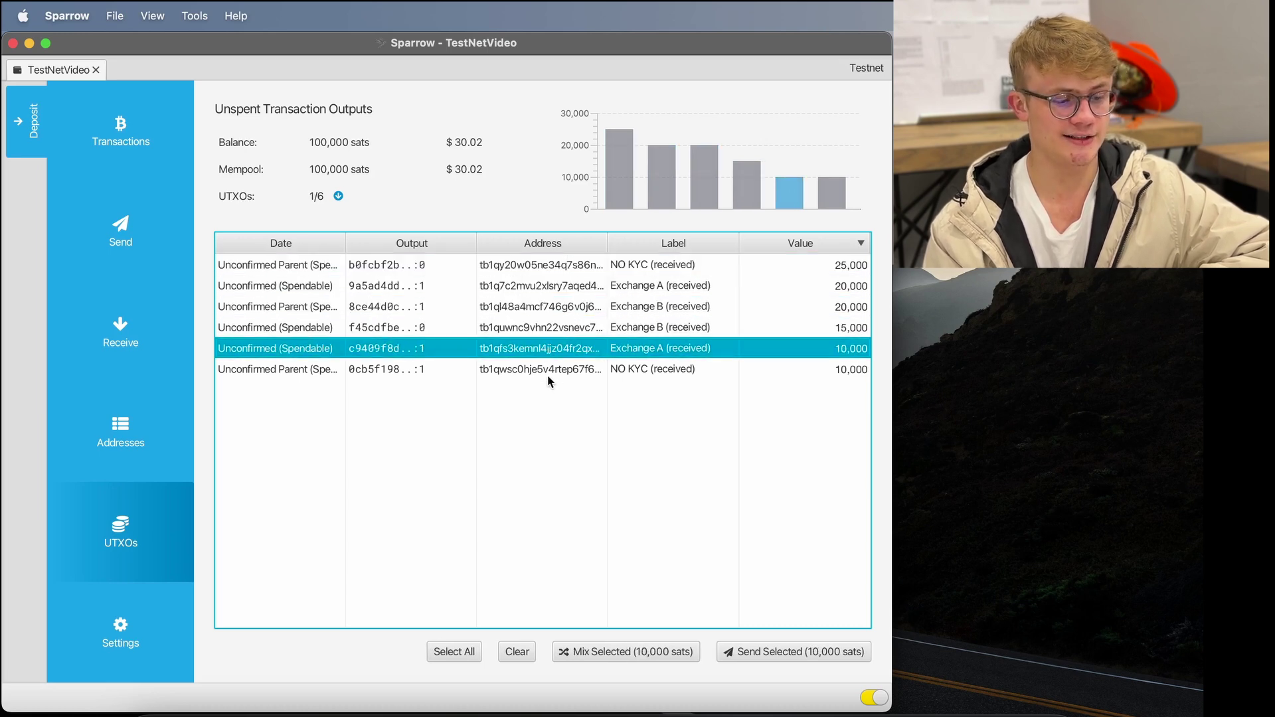
{"action": "left_click", "coordinate": [549, 373]}
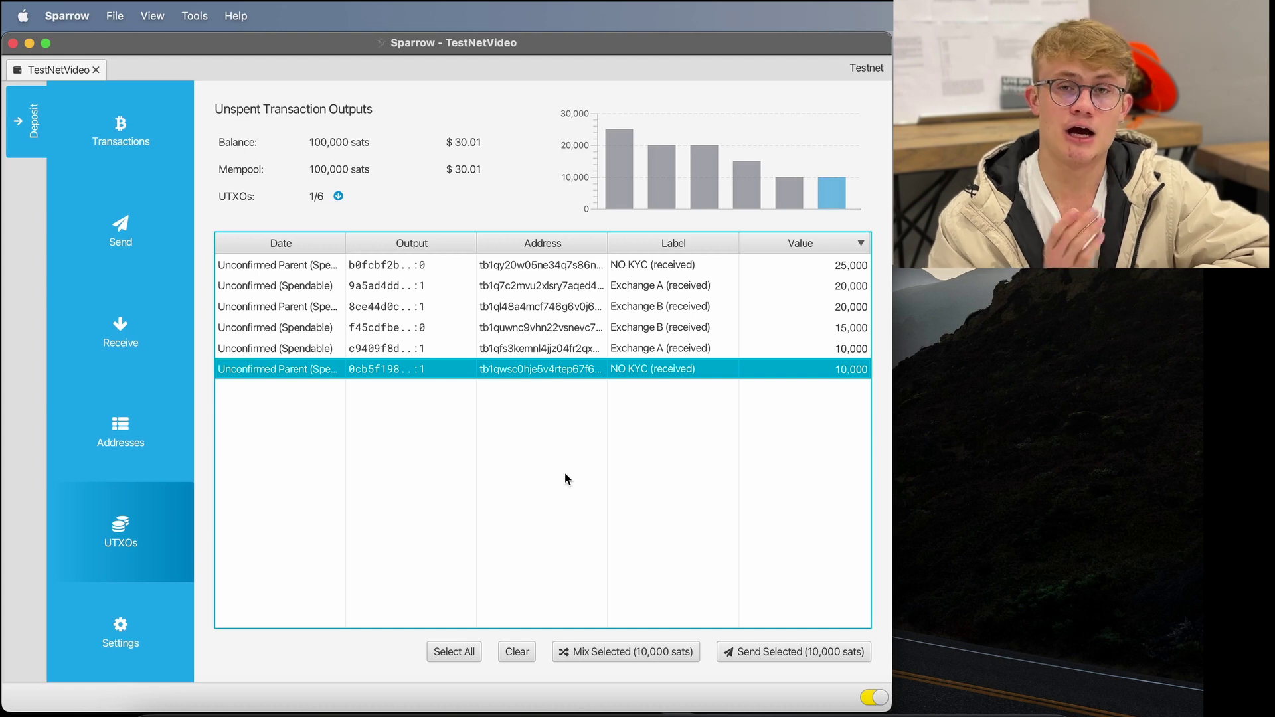
{"action": "left_click", "coordinate": [563, 545]}
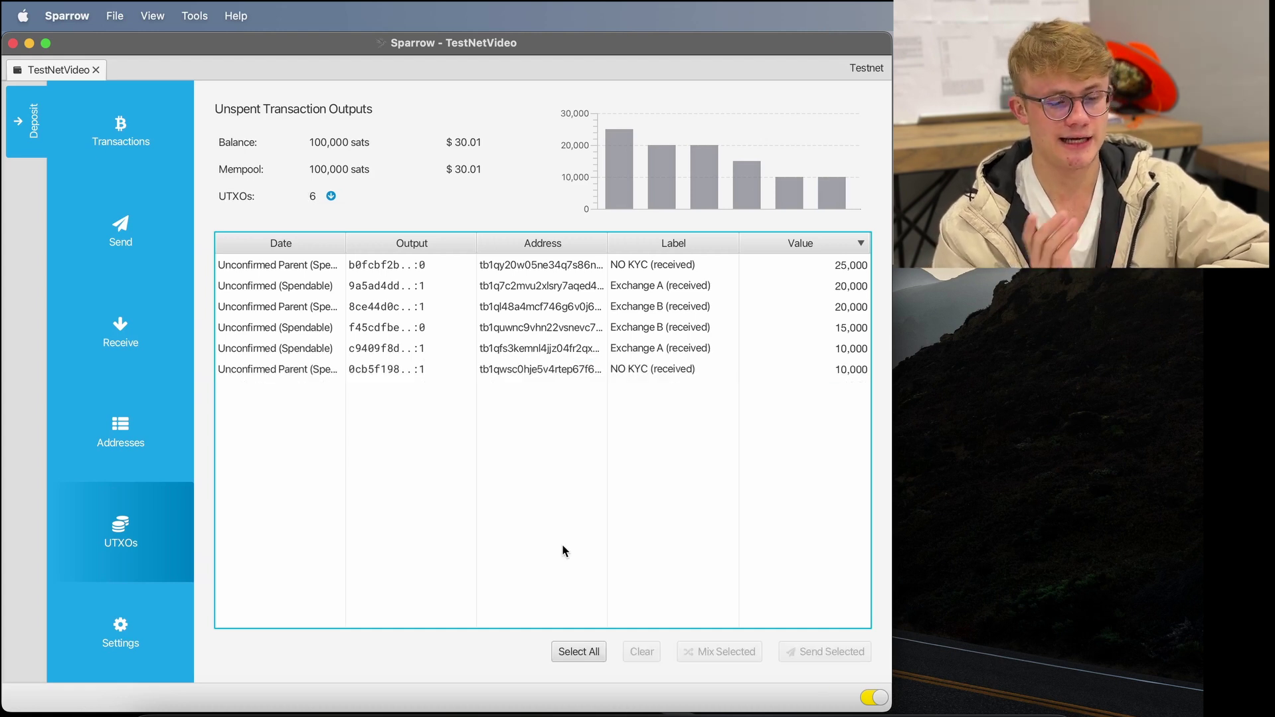
{"action": "left_click", "coordinate": [776, 371]}
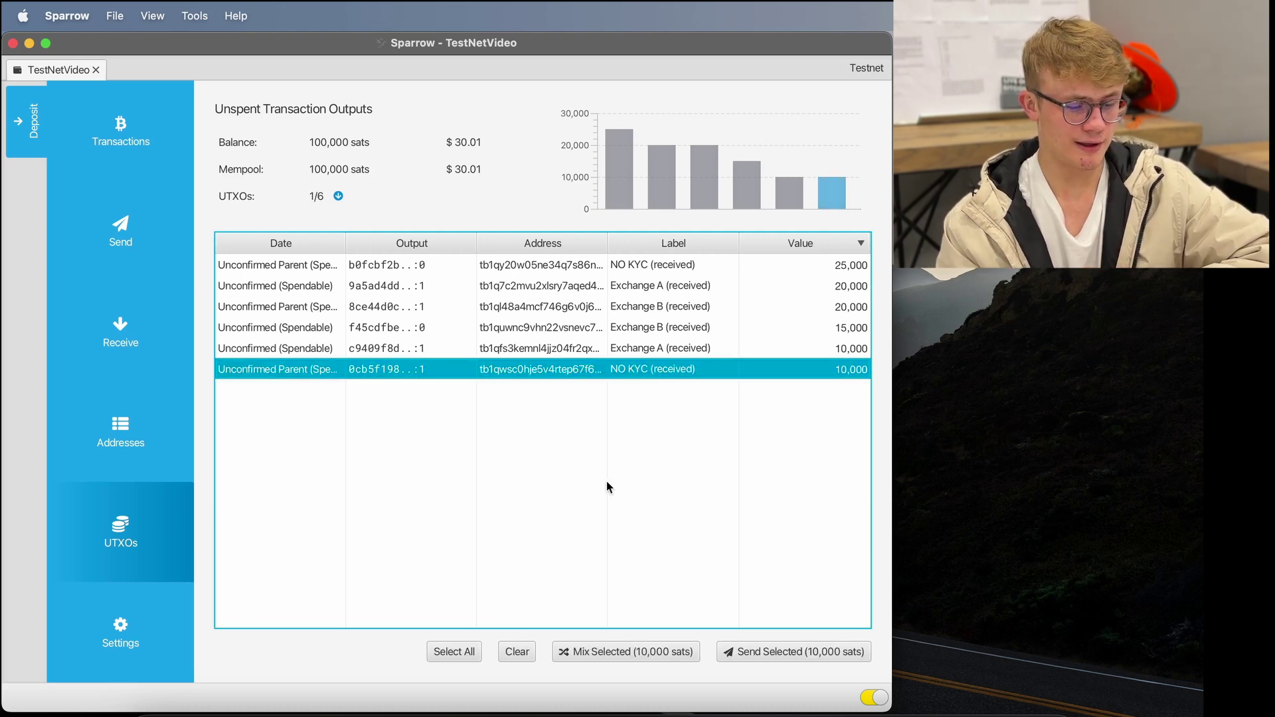
- Draft a payment of the selected output to the pasted testnet address, labelled 'Test'
{"action": "left_click", "coordinate": [772, 652]}
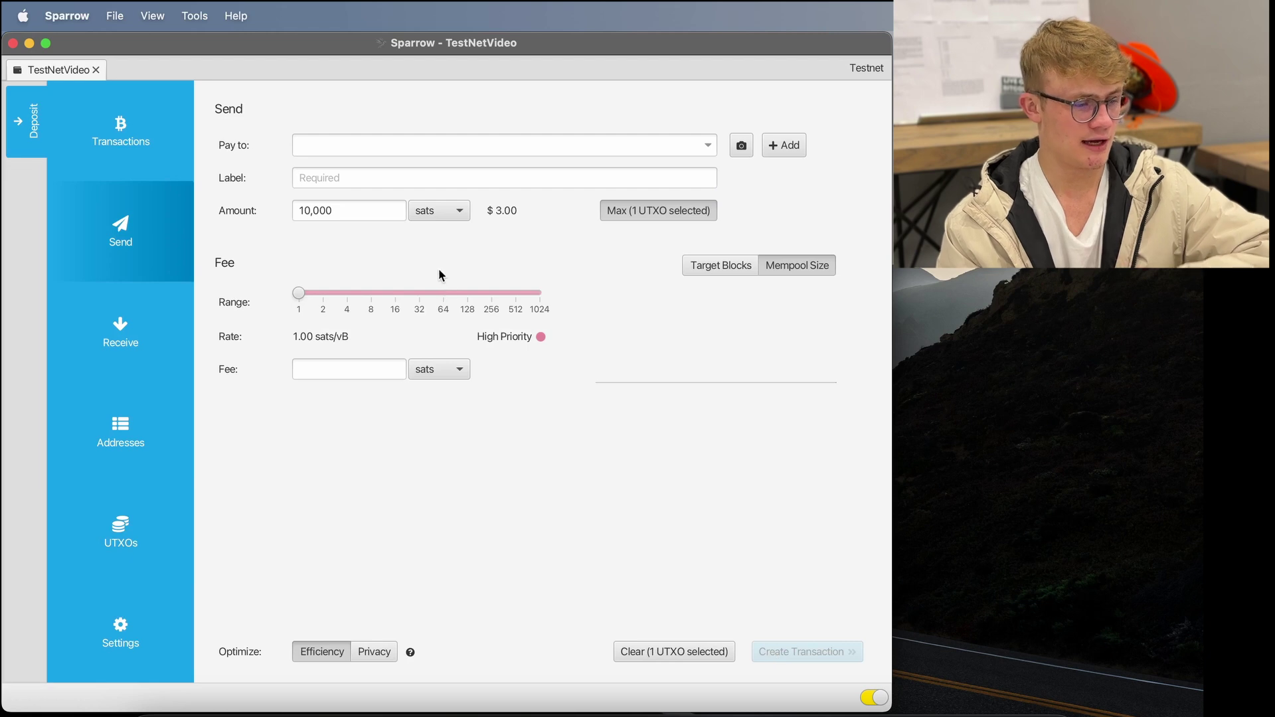
{"action": "left_click", "coordinate": [410, 146]}
{"action": "type", "text": "tb1qug8u2hh00pyvwucuvlfz8x3ypy68yrwv6tp87h"}
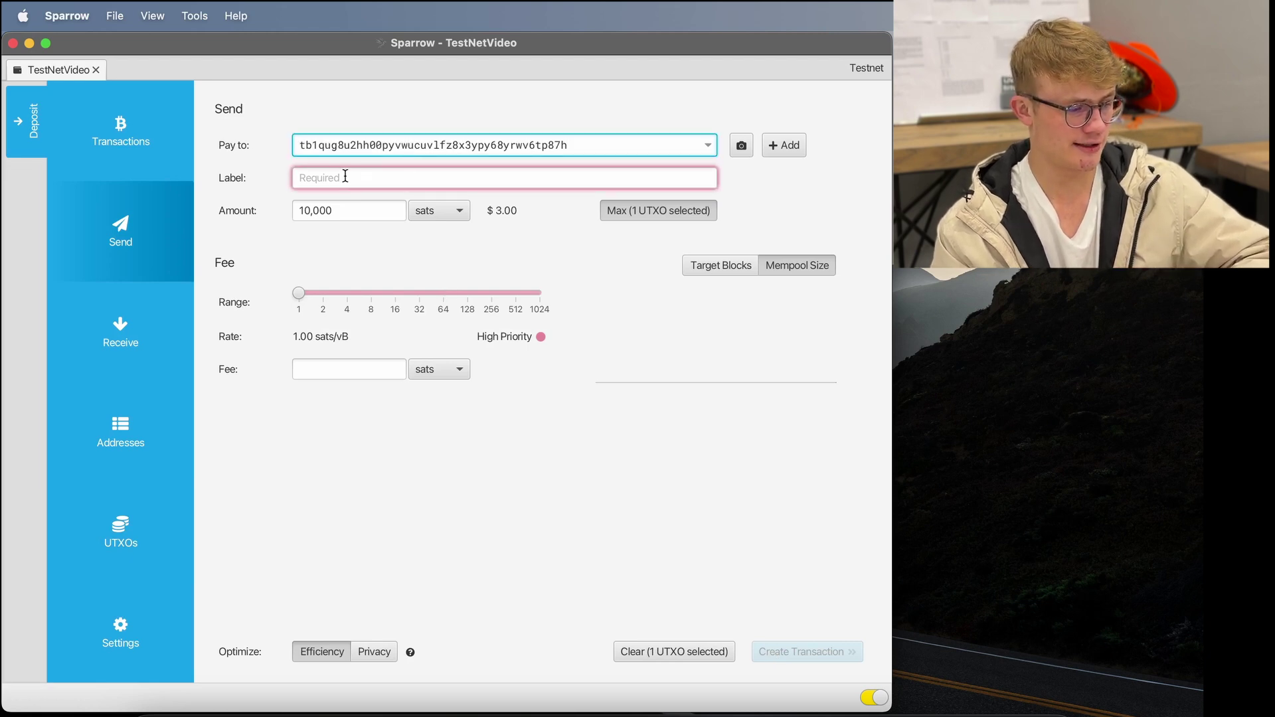
{"action": "left_click", "coordinate": [346, 176]}
{"action": "type", "text": "Tte"}
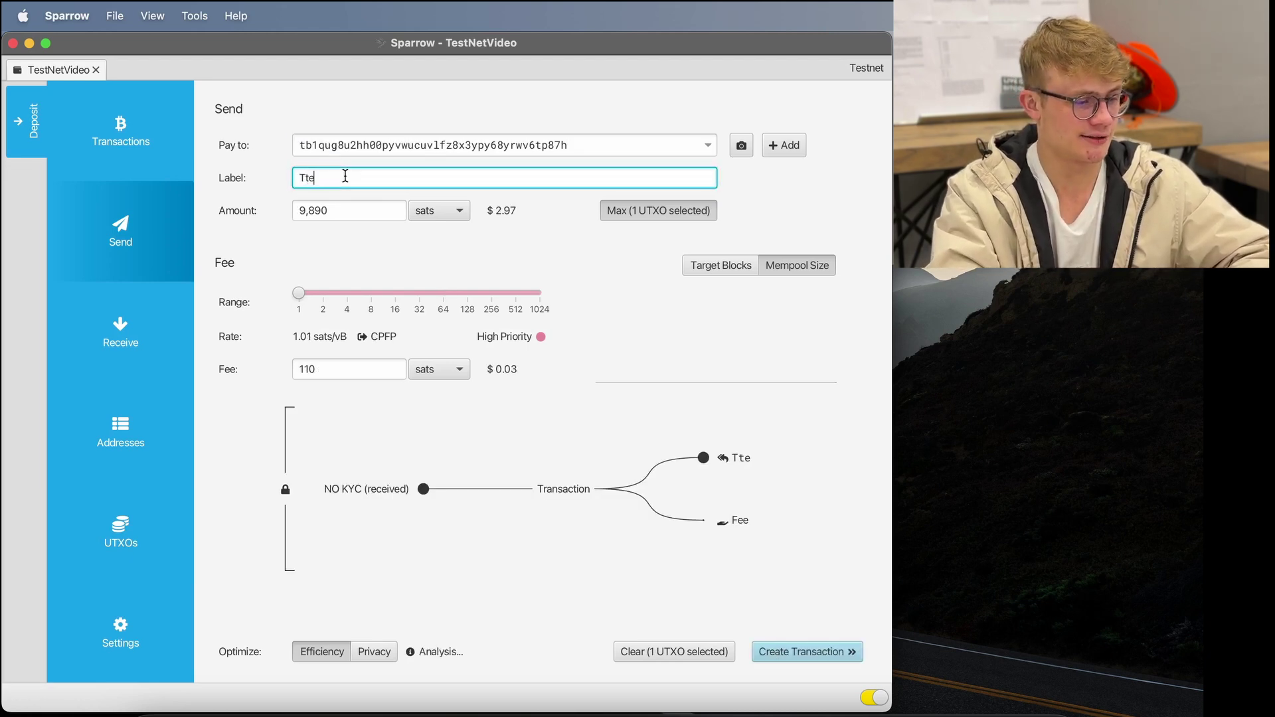
{"action": "key", "text": "BackSpace"}
{"action": "key", "text": "BackSpace"}
{"action": "type", "text": "est"}
{"action": "left_click", "coordinate": [366, 263]}
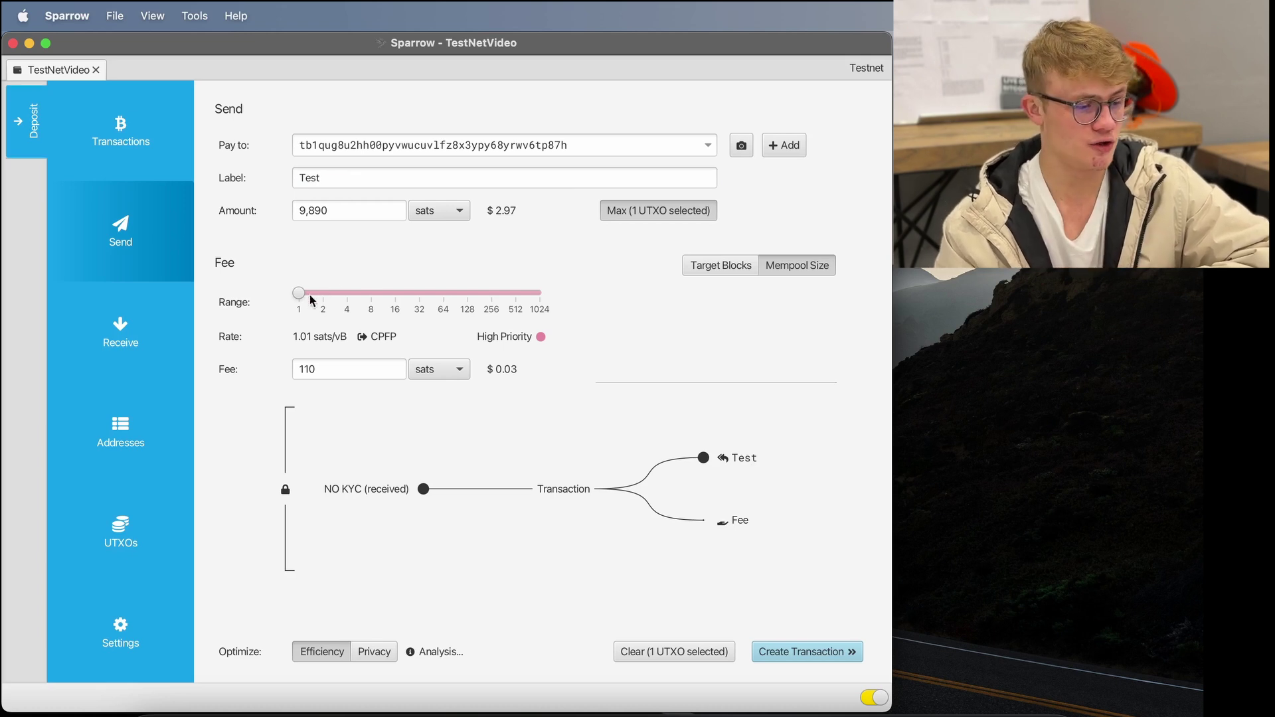
- Nudge the fee rate slightly higher and bring up the mempool.space page in Safari
{"action": "mouse_move", "coordinate": [299, 292]}
{"action": "left_mouse_down"}
{"action": "mouse_move", "coordinate": [355, 302]}
{"action": "mouse_move", "coordinate": [282, 305]}
{"action": "left_mouse_up"}
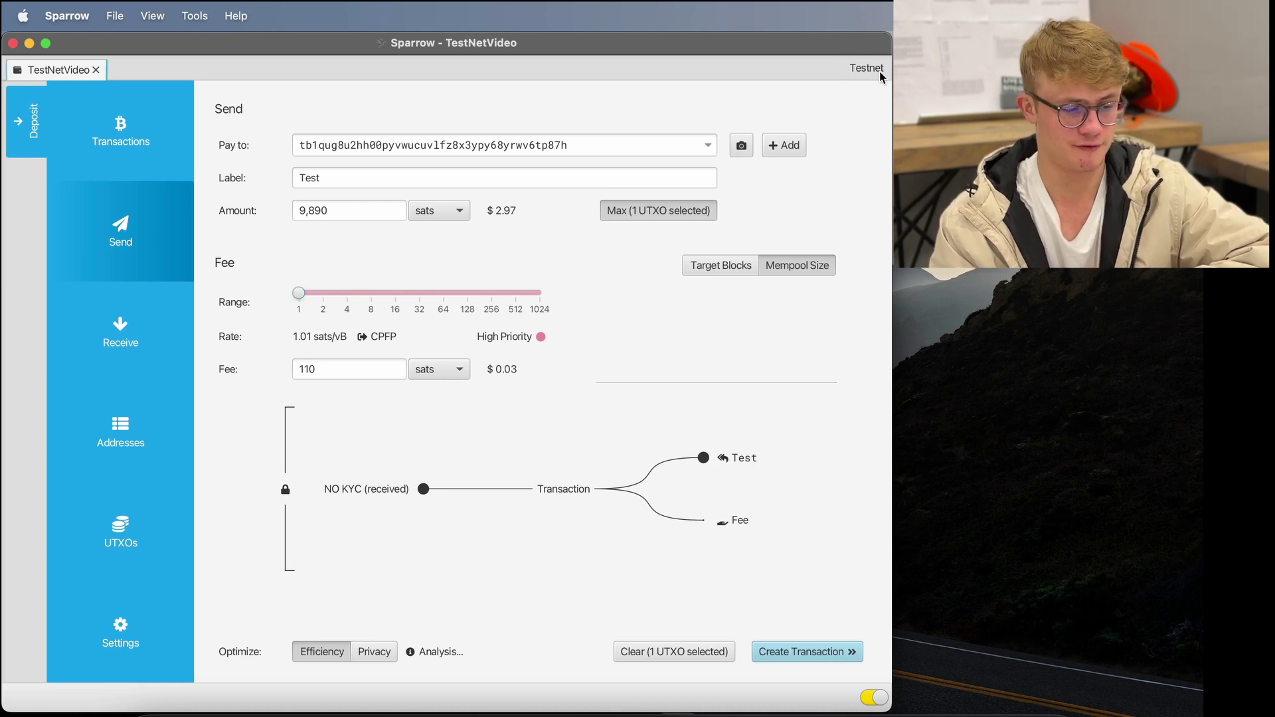
{"action": "key", "text": "super+Tab"}
{"action": "left_click", "coordinate": [1063, 708]}
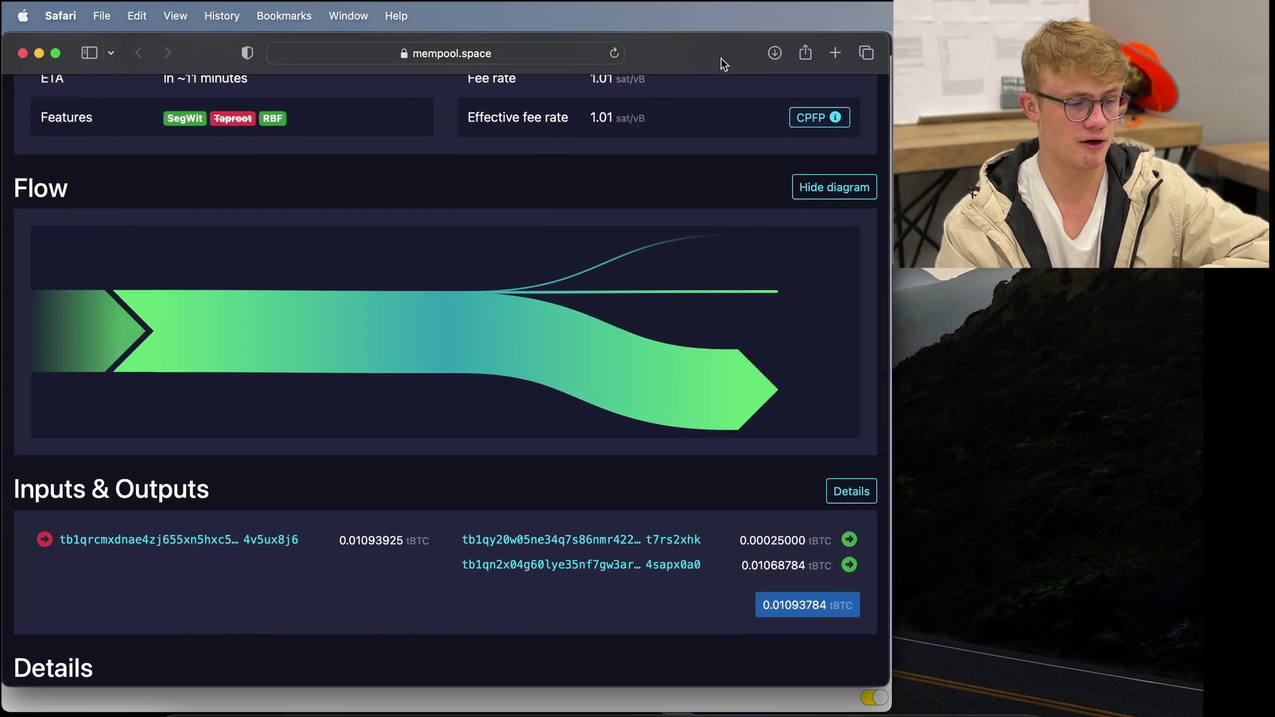
- Load mempool.space's front page in a new tab to check current fee rates, then return to Sparrow
{"action": "left_click", "coordinate": [834, 52]}
{"action": "type", "text": "mempool.space"}
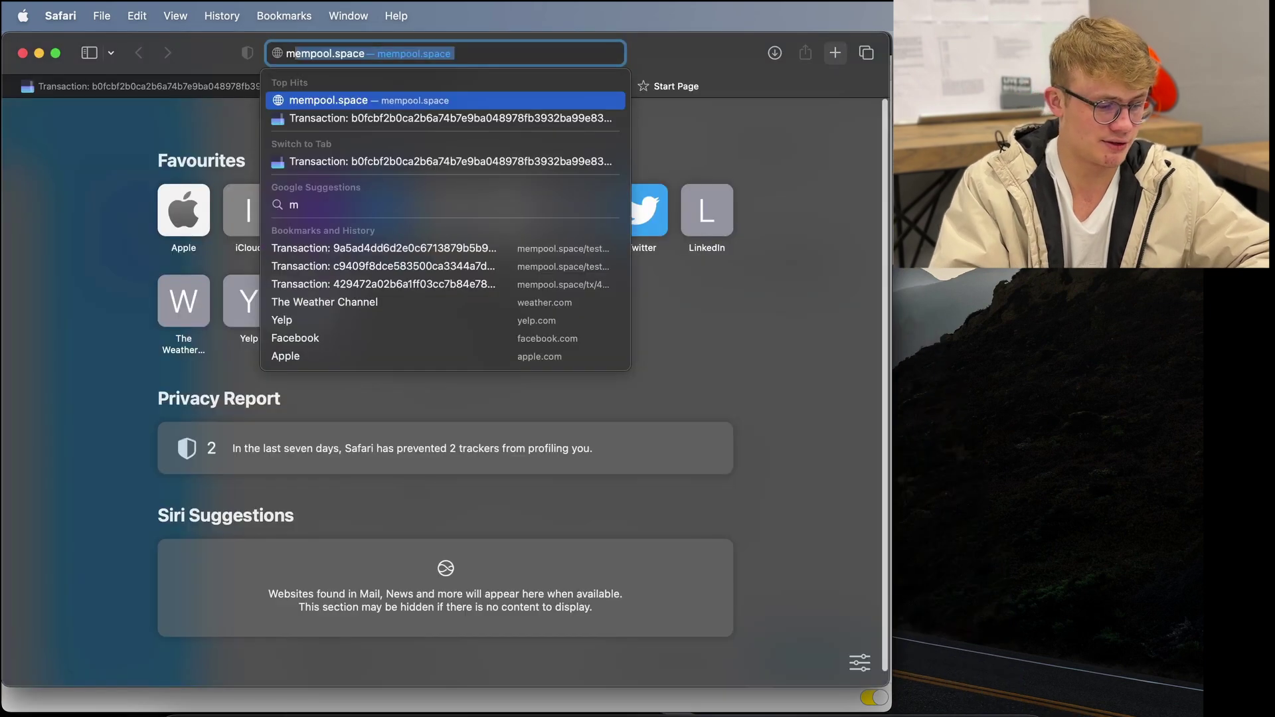
{"action": "key", "text": "Return"}
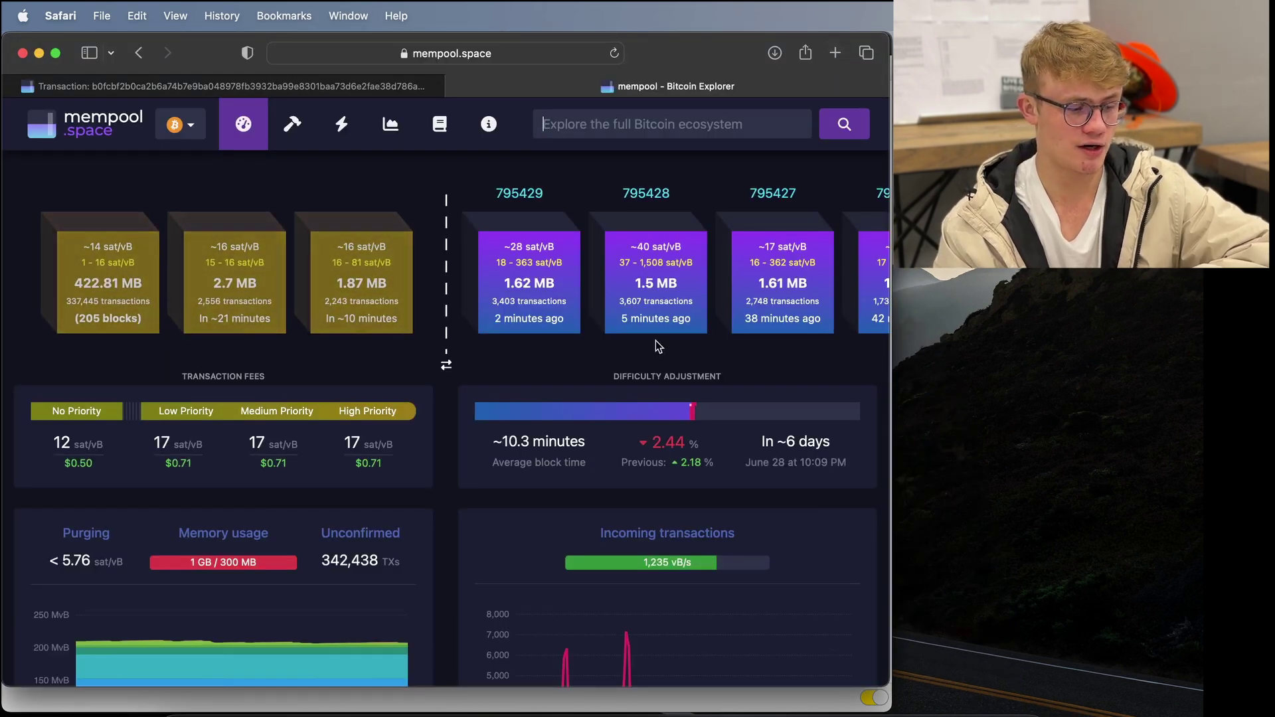
{"action": "scroll", "coordinate": [655, 340], "scroll_direction": "down", "scroll_amount": 2}
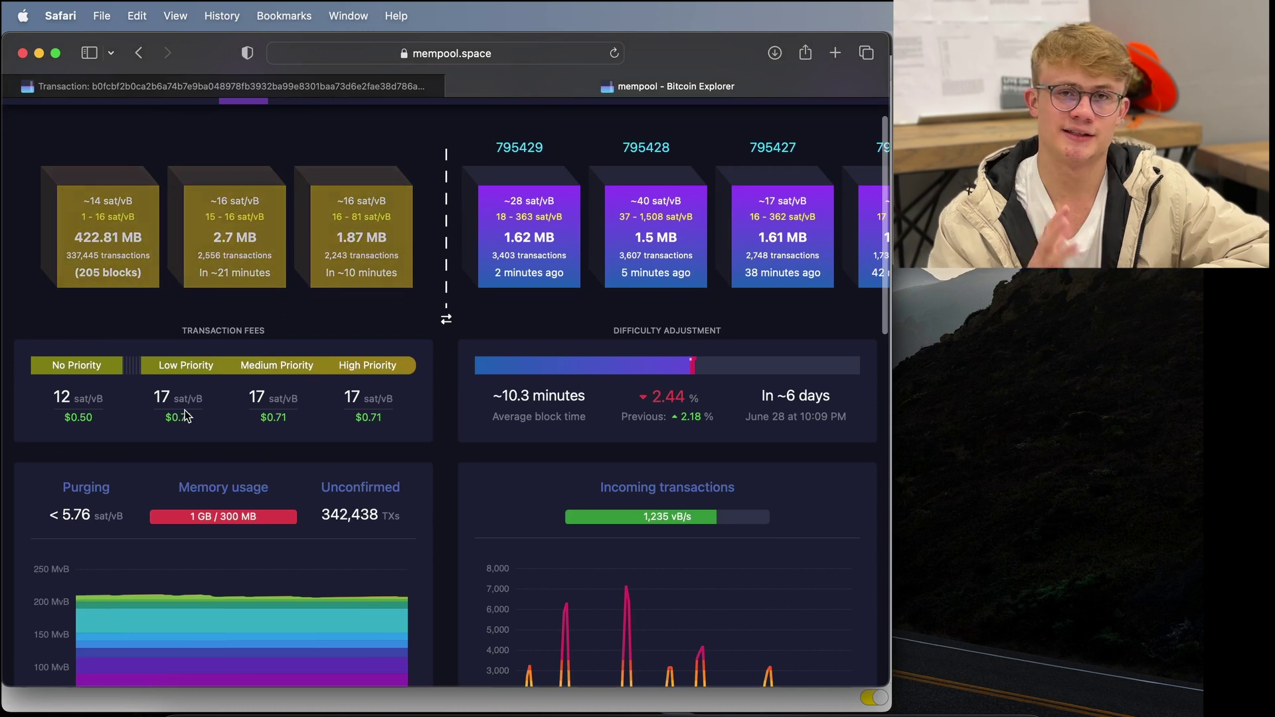
{"action": "key", "text": "super+Tab"}
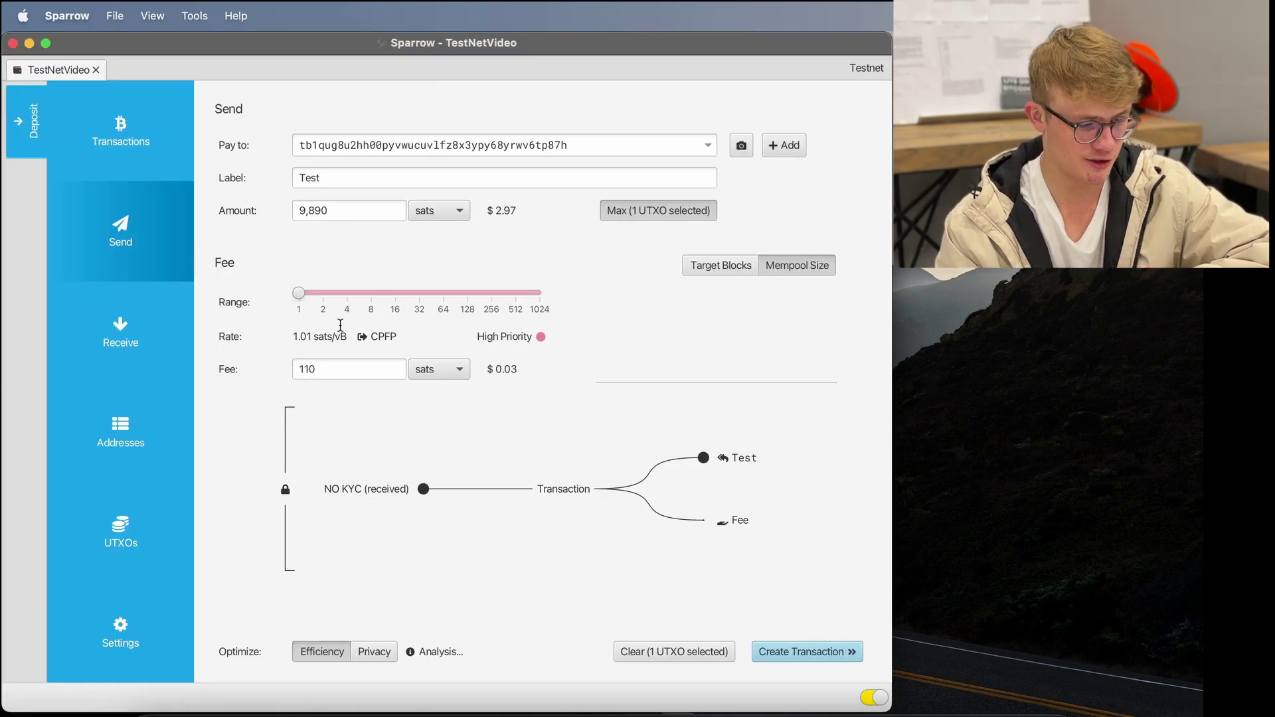
- Try fee rates up to about 444 sats/vB and settle on 110 sats (1.01 sats/vB), checking the diagram
{"action": "left_click_drag", "start_coordinate": [300, 293], "coordinate": [402, 296]}
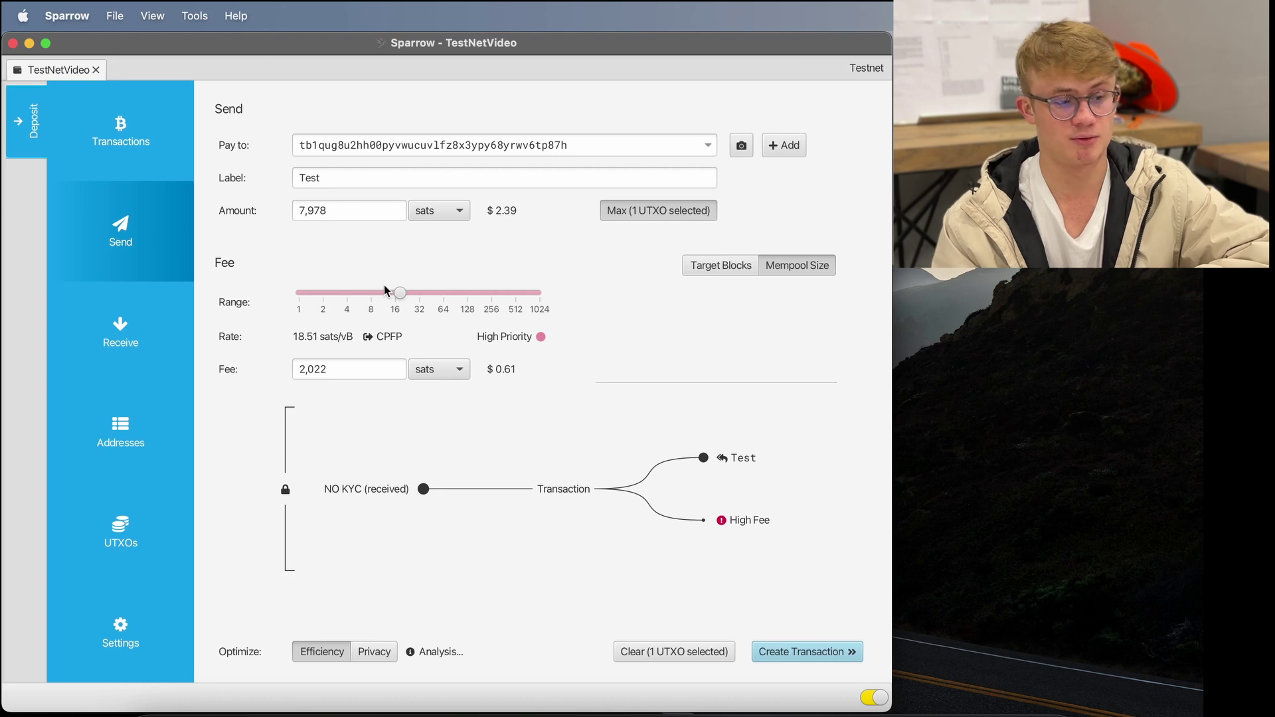
{"action": "left_click_drag", "start_coordinate": [400, 291], "coordinate": [511, 308]}
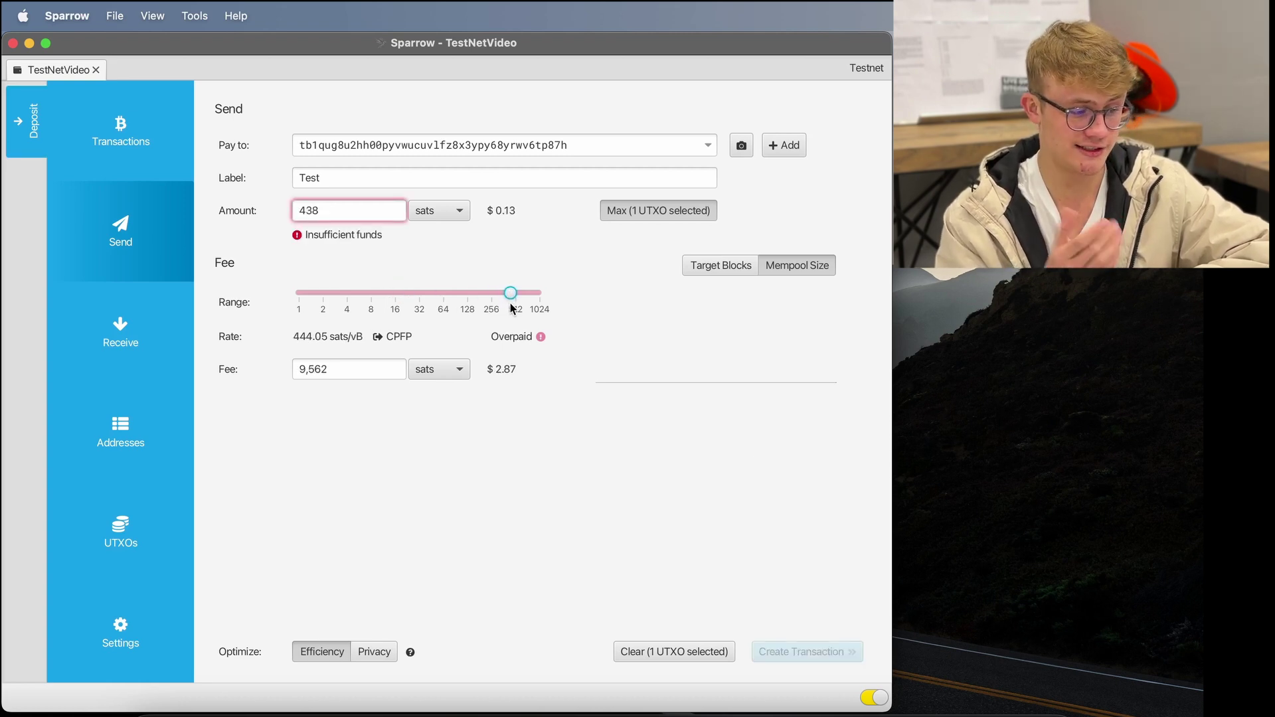
{"action": "left_click", "coordinate": [320, 372]}
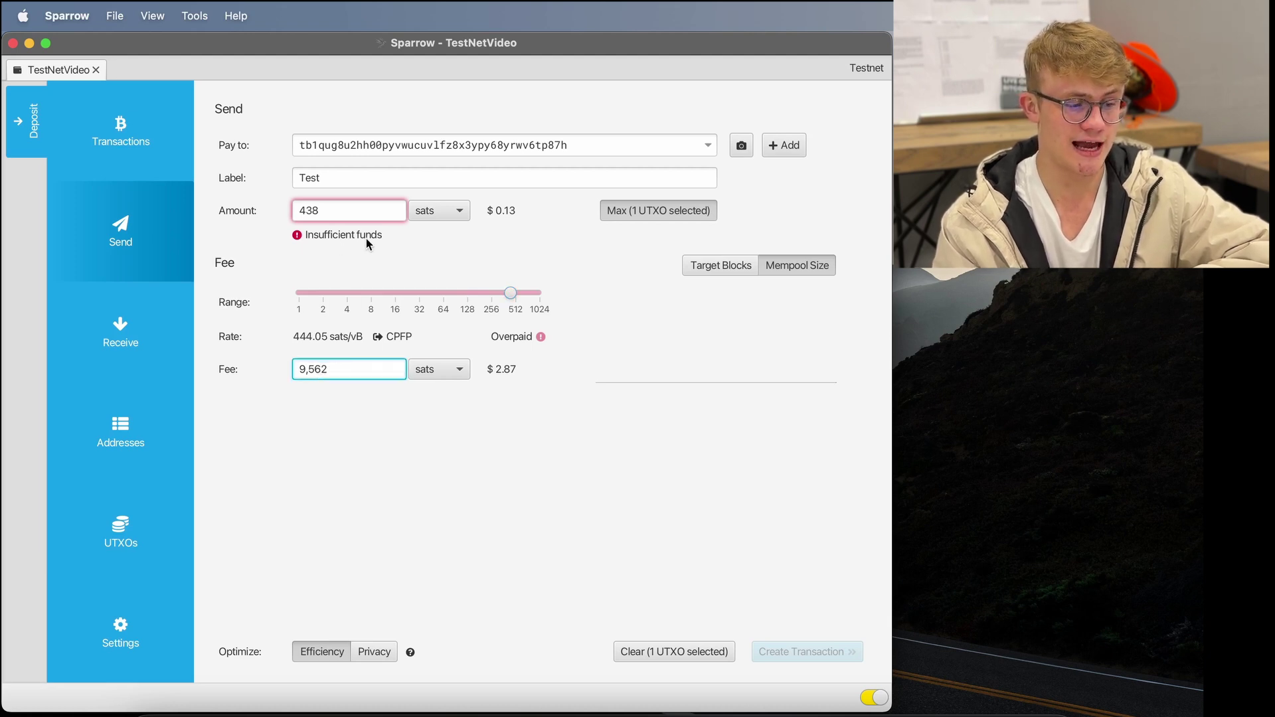
{"action": "mouse_move", "coordinate": [366, 241]}
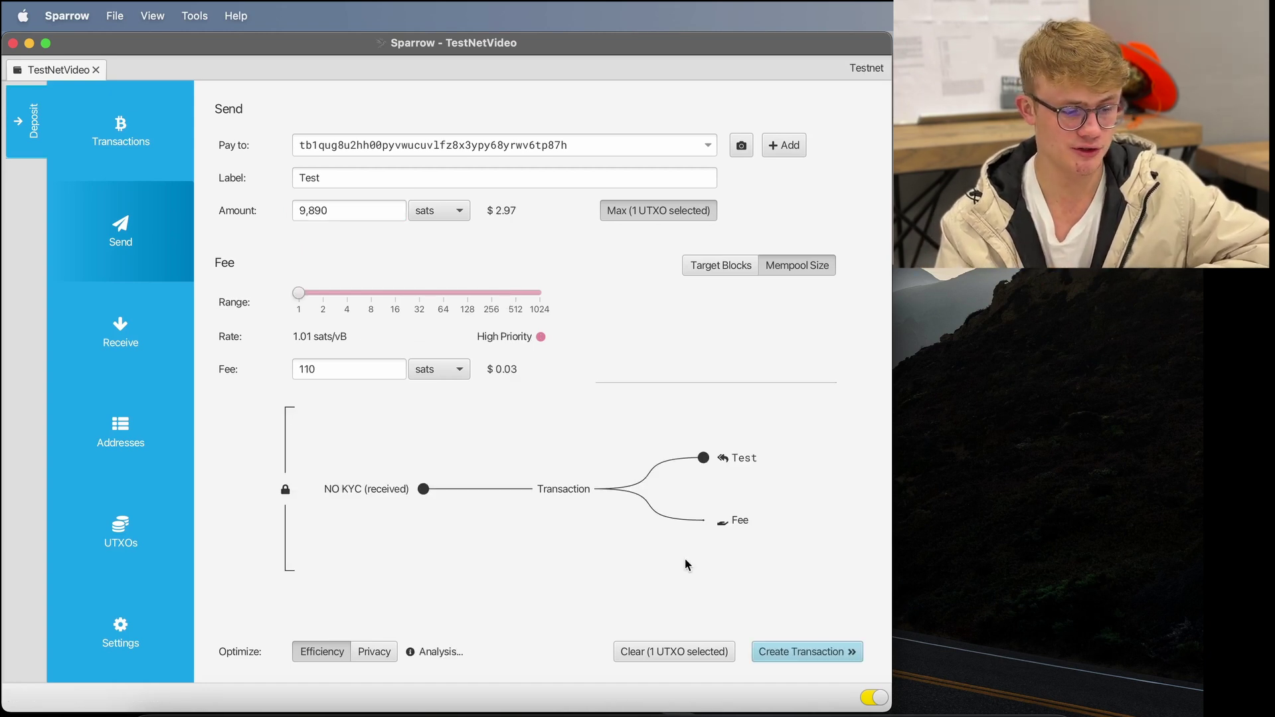
{"action": "left_click", "coordinate": [685, 564]}
{"action": "left_click", "coordinate": [929, 394]}
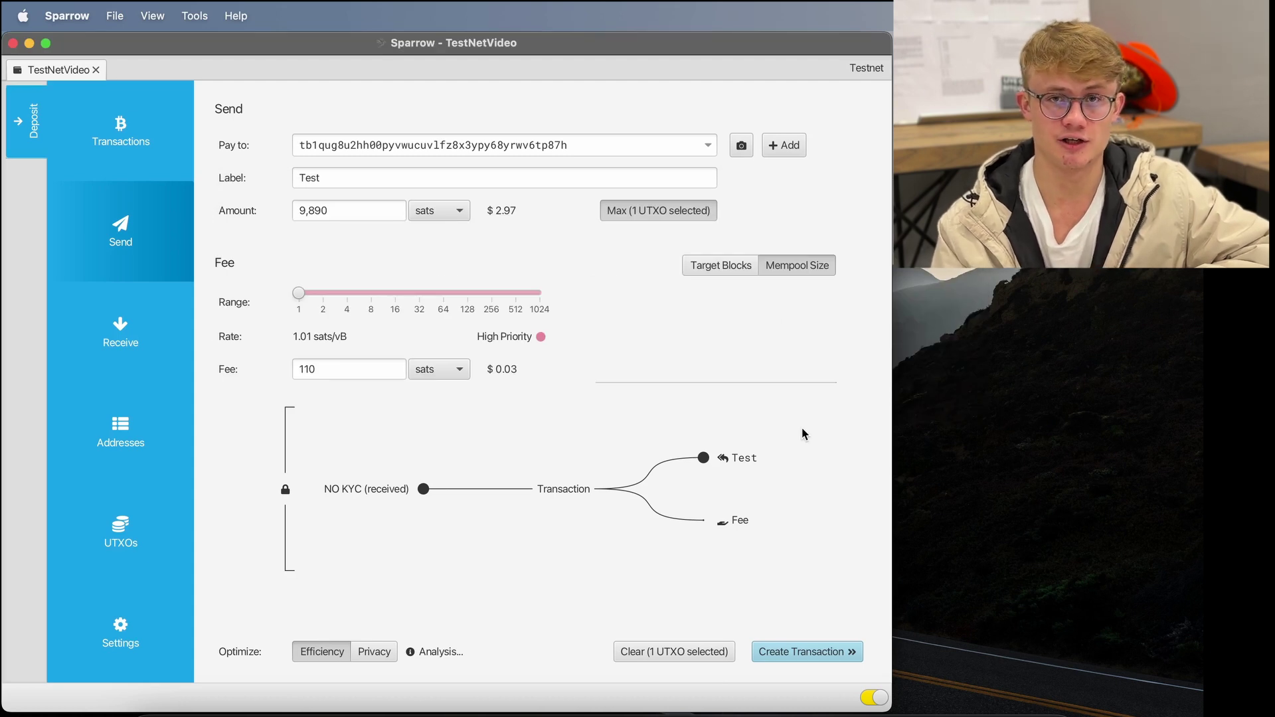
- Clear the UTXO selection and send the five UTXOs other than the 25,000-sat NO KYC one
{"action": "left_click", "coordinate": [161, 526]}
{"action": "left_click", "coordinate": [580, 458]}
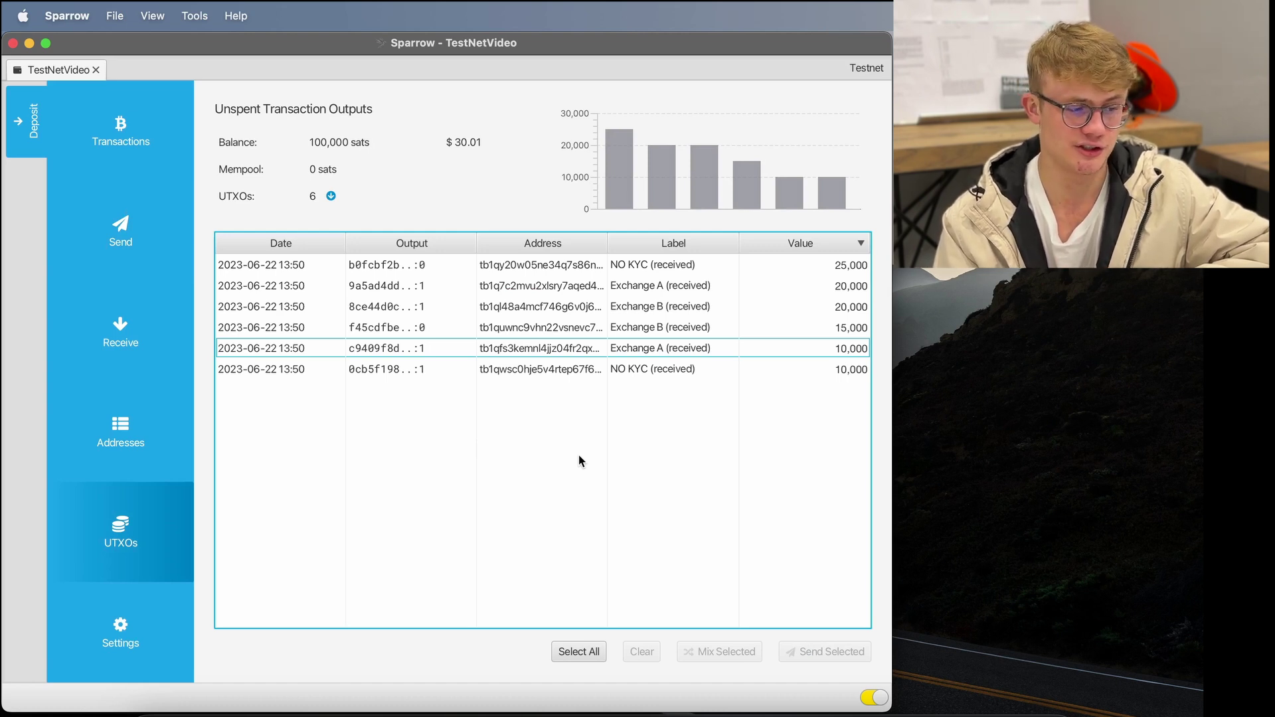
{"action": "left_click", "coordinate": [516, 655]}
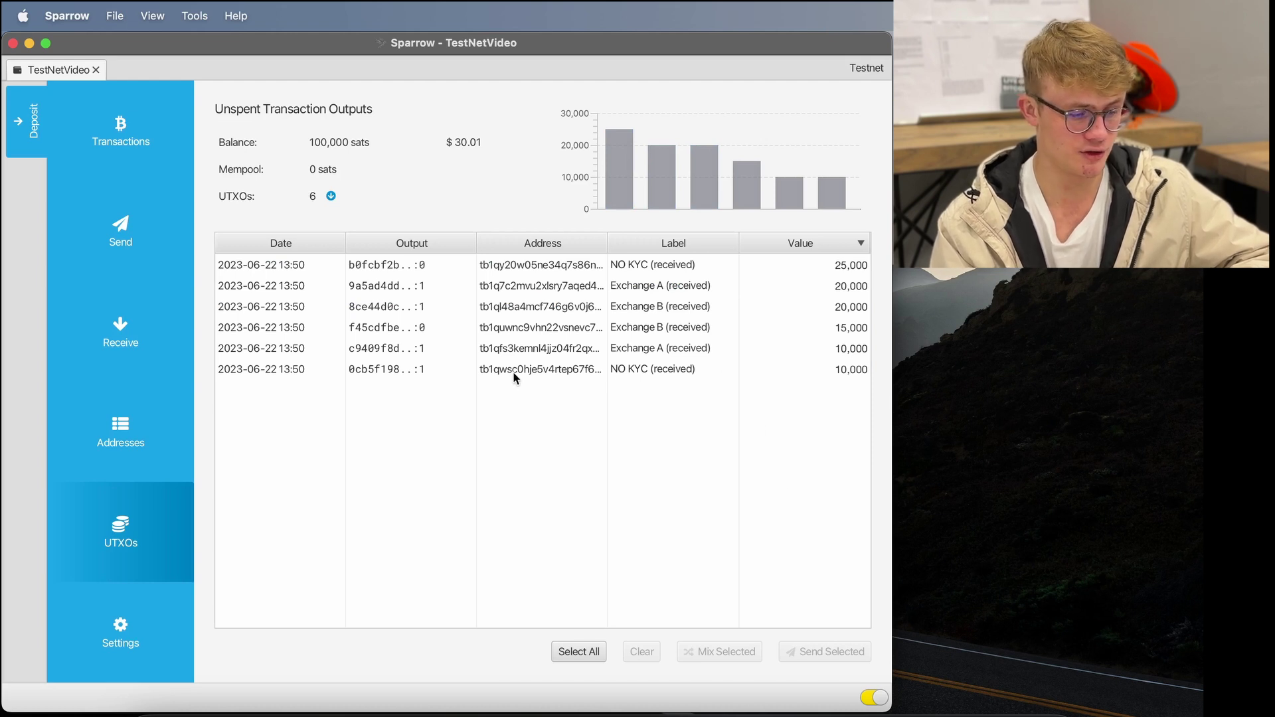
{"action": "left_click", "coordinate": [543, 370]}
{"action": "left_click", "coordinate": [538, 348], "text": "shift"}
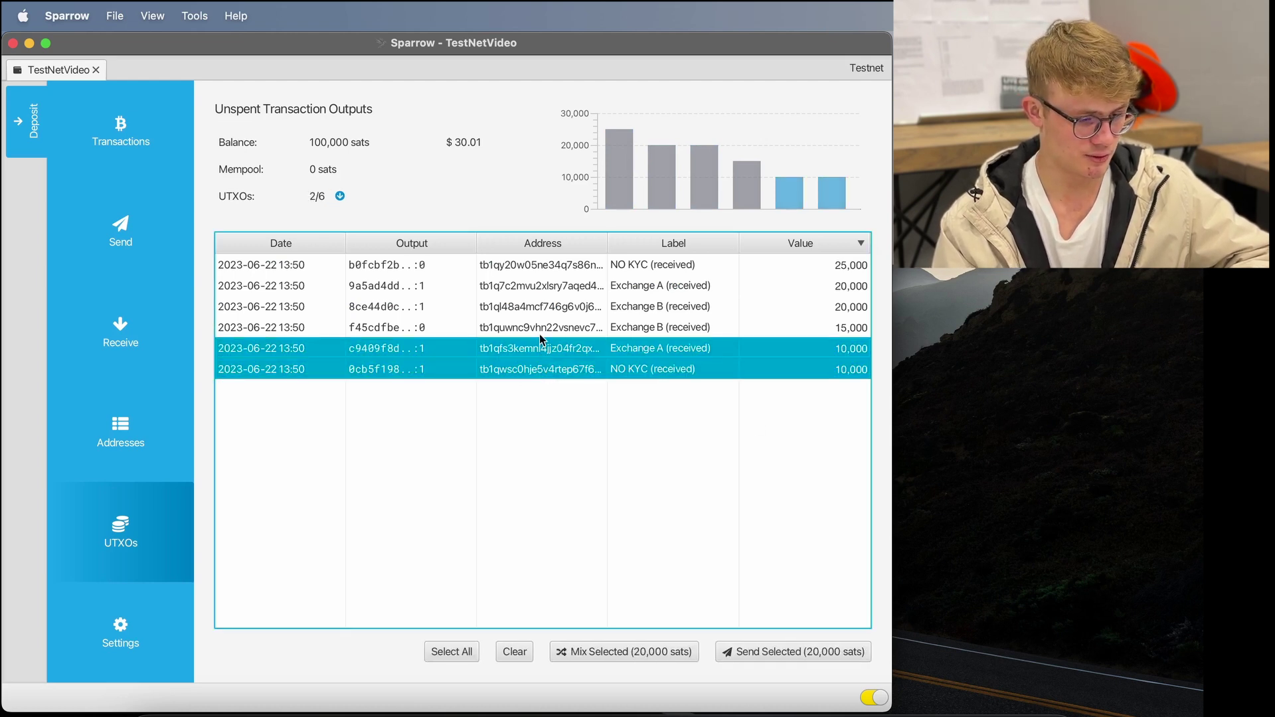
{"action": "left_click", "coordinate": [543, 327], "text": "shift"}
{"action": "left_click", "coordinate": [557, 307], "text": "shift"}
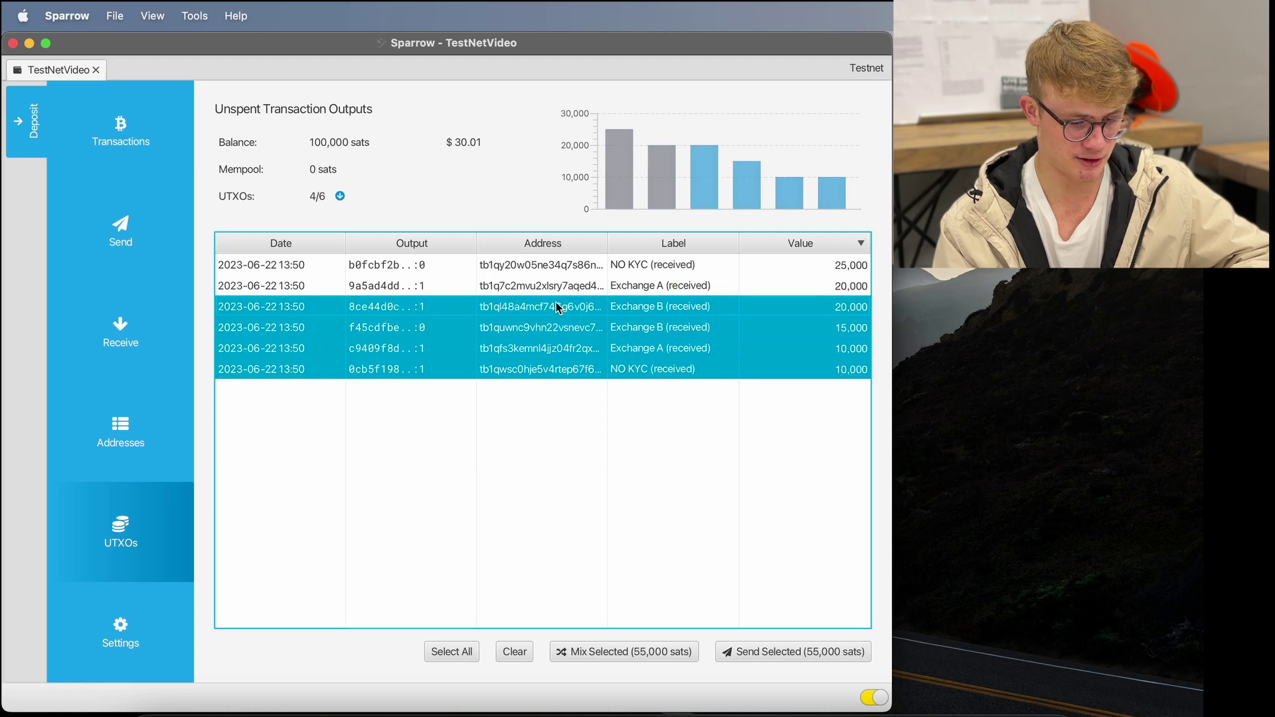
{"action": "left_click", "coordinate": [543, 287], "text": "shift"}
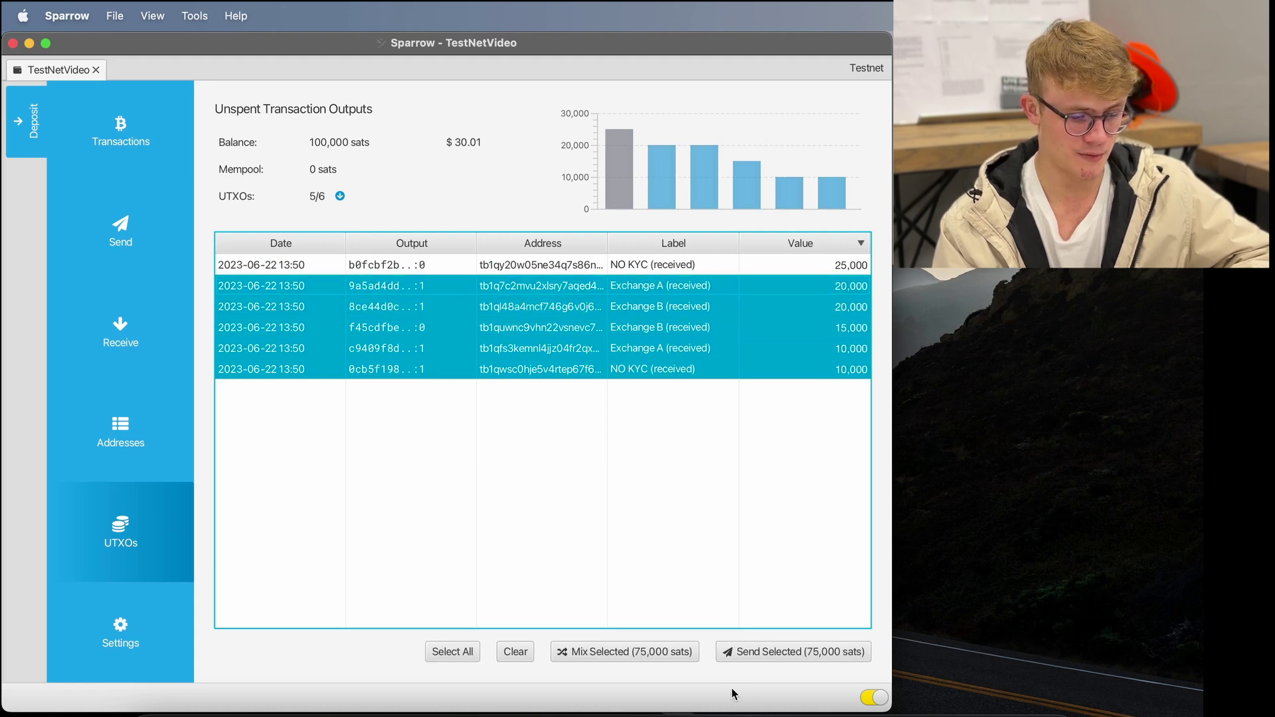
{"action": "left_click", "coordinate": [779, 651]}
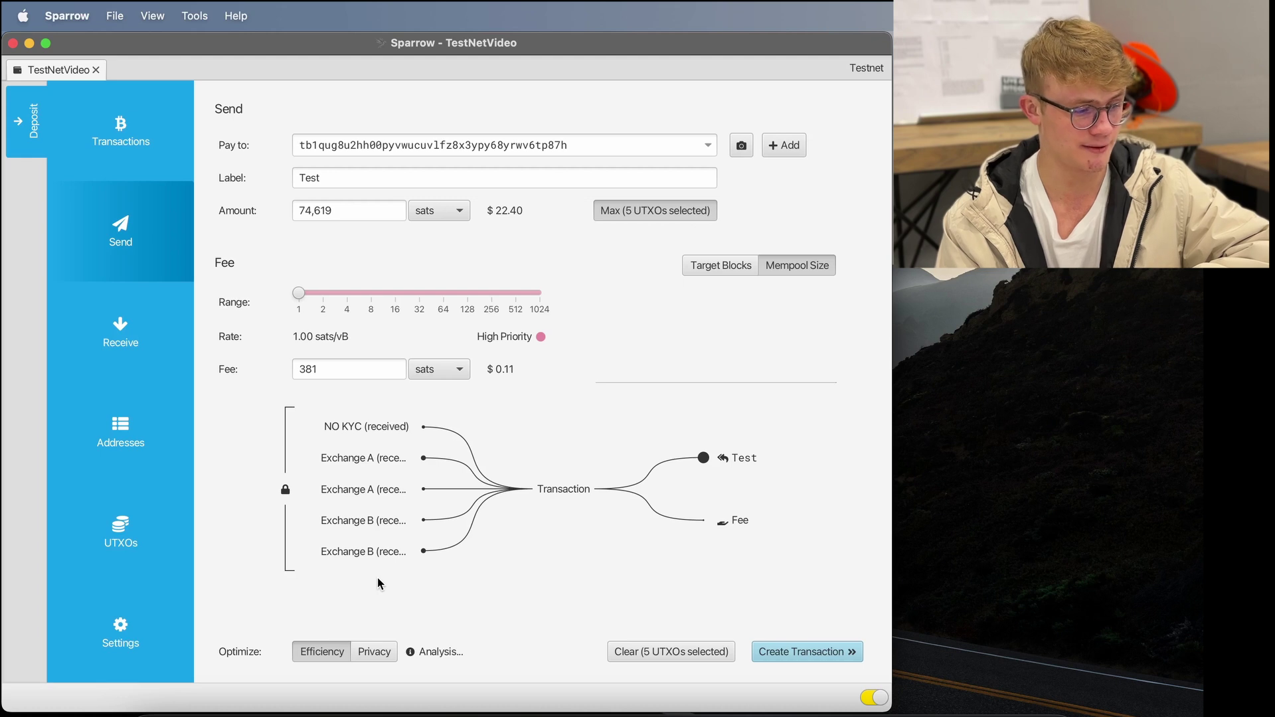
- Set the send amount to 60,000 sats and raise the fee rate from about 16 to about 195 sats/vB
{"action": "double_click", "coordinate": [342, 214]}
{"action": "type", "text": "600000"}
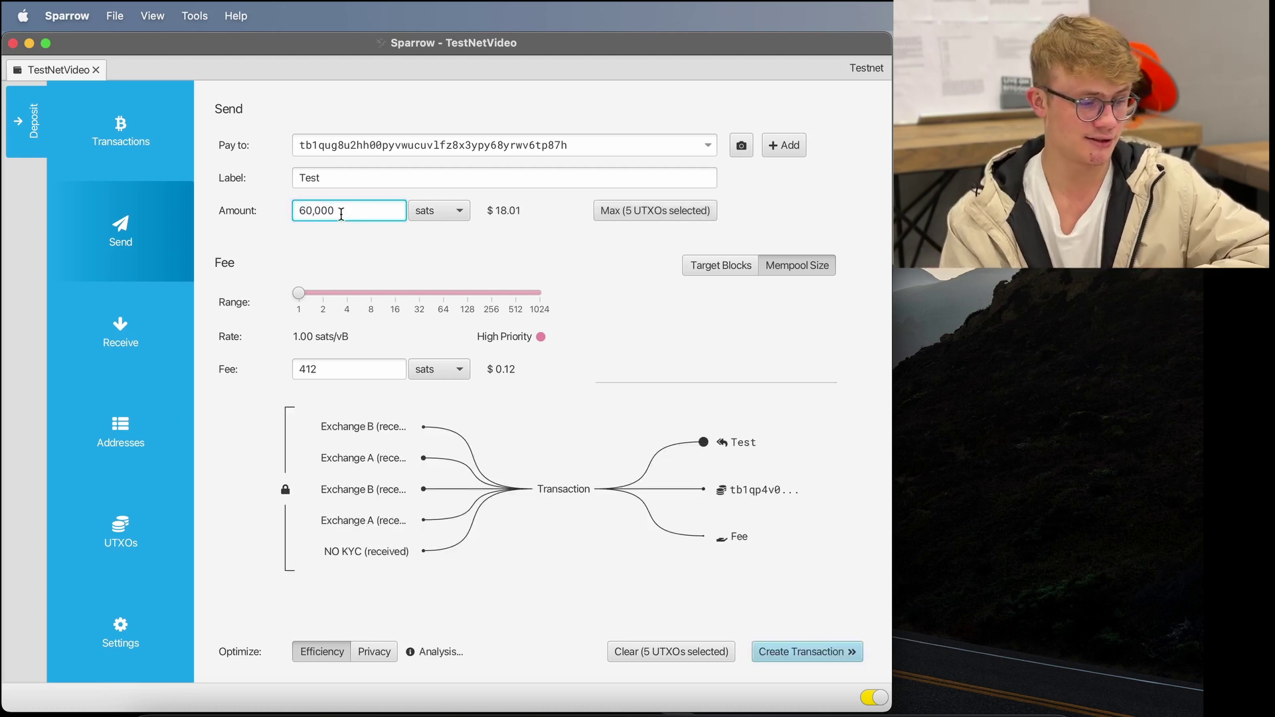
{"action": "key", "text": "Tab"}
{"action": "left_click_drag", "start_coordinate": [298, 295], "coordinate": [405, 306]}
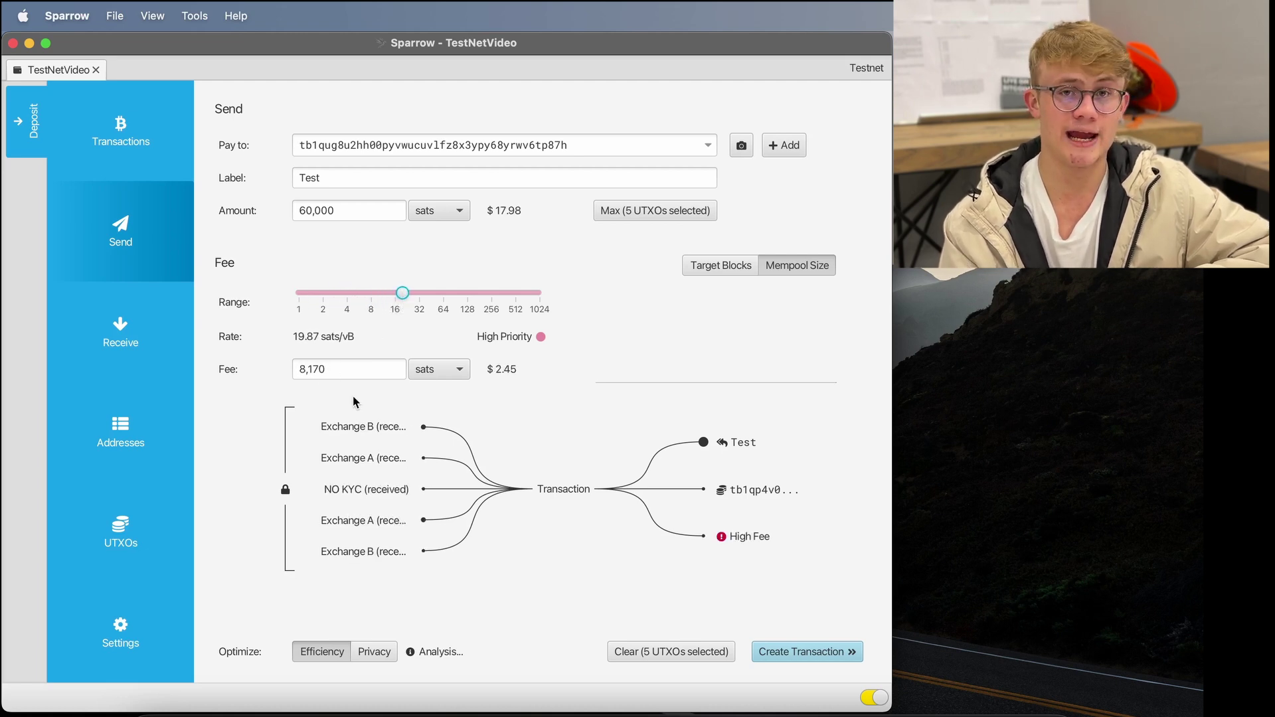
{"action": "mouse_move", "coordinate": [745, 534]}
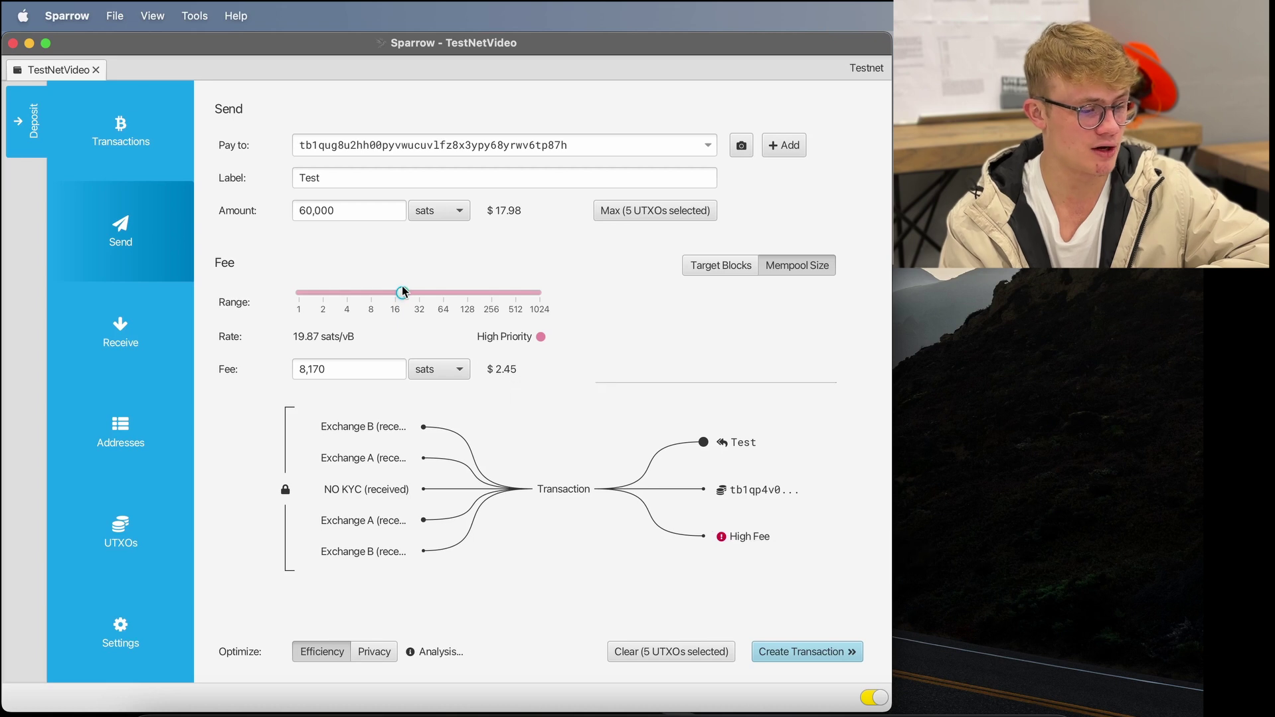
{"action": "left_click_drag", "start_coordinate": [402, 293], "coordinate": [486, 308]}
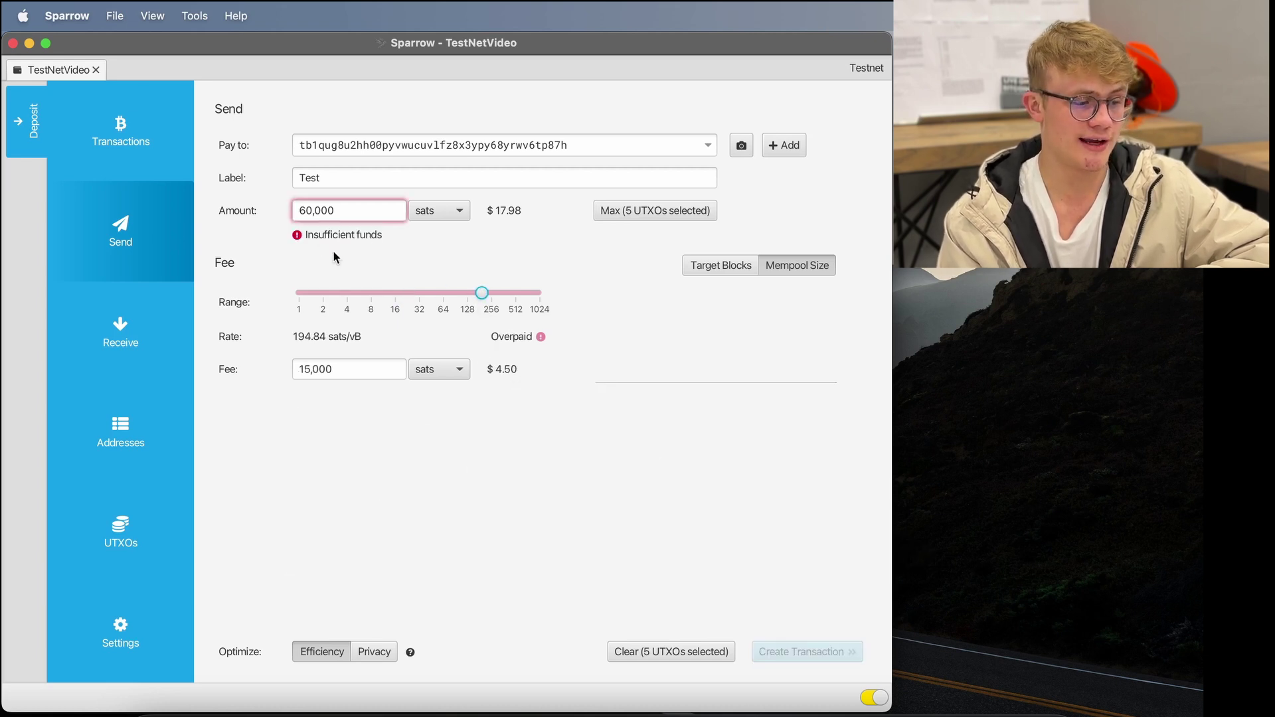
{"action": "mouse_move", "coordinate": [330, 236]}
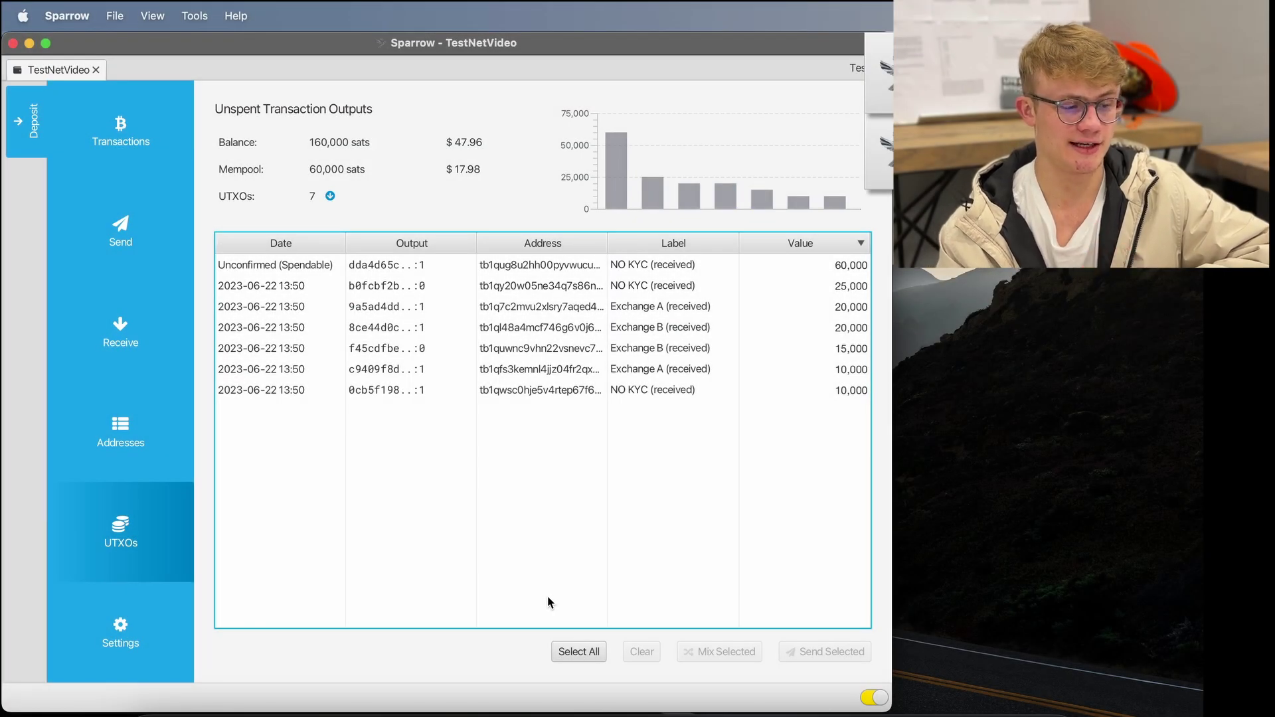
- Start a send spending only the new unconfirmed 60,000-sat NO KYC output
{"action": "left_click", "coordinate": [826, 272]}
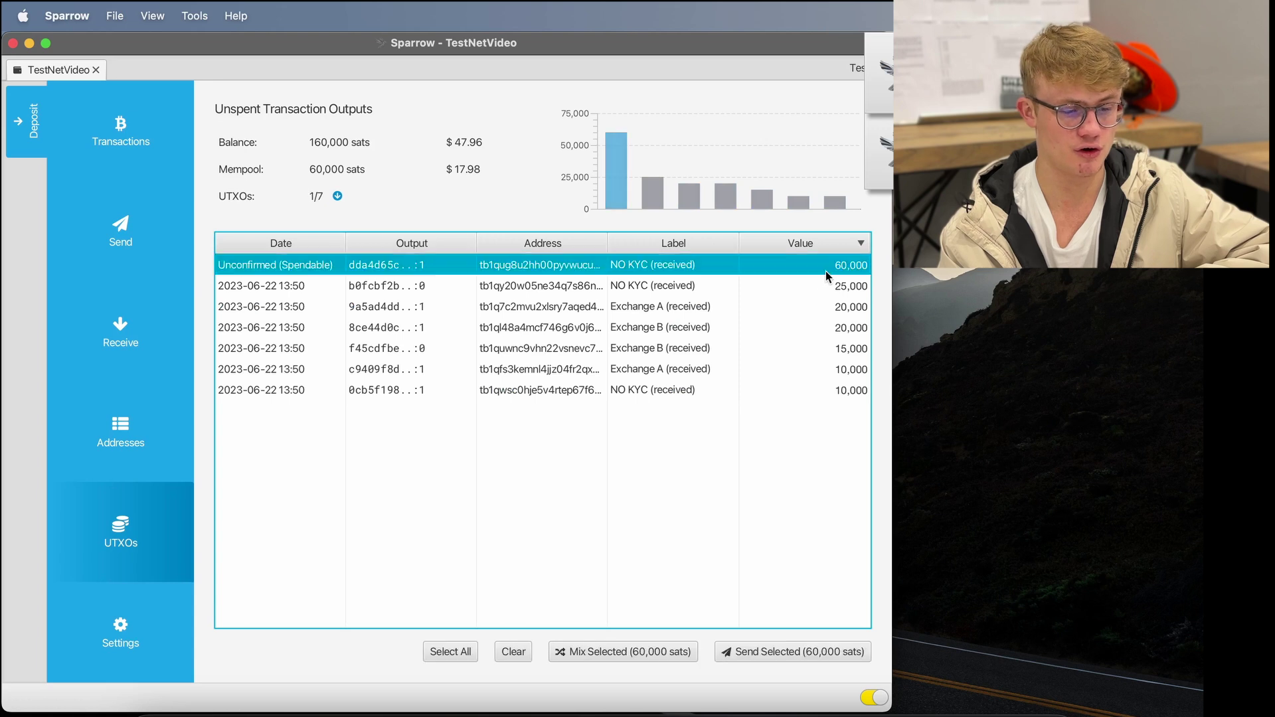
{"action": "mouse_move", "coordinate": [846, 272]}
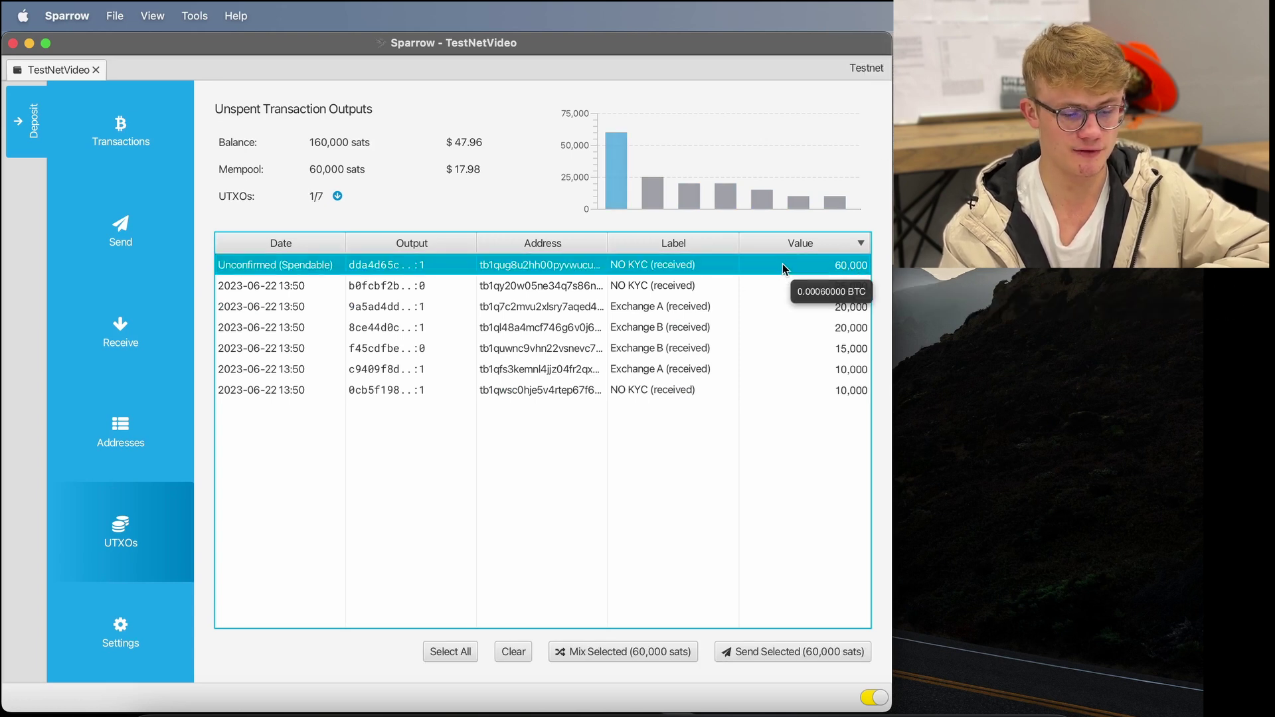
{"action": "left_click", "coordinate": [767, 654]}
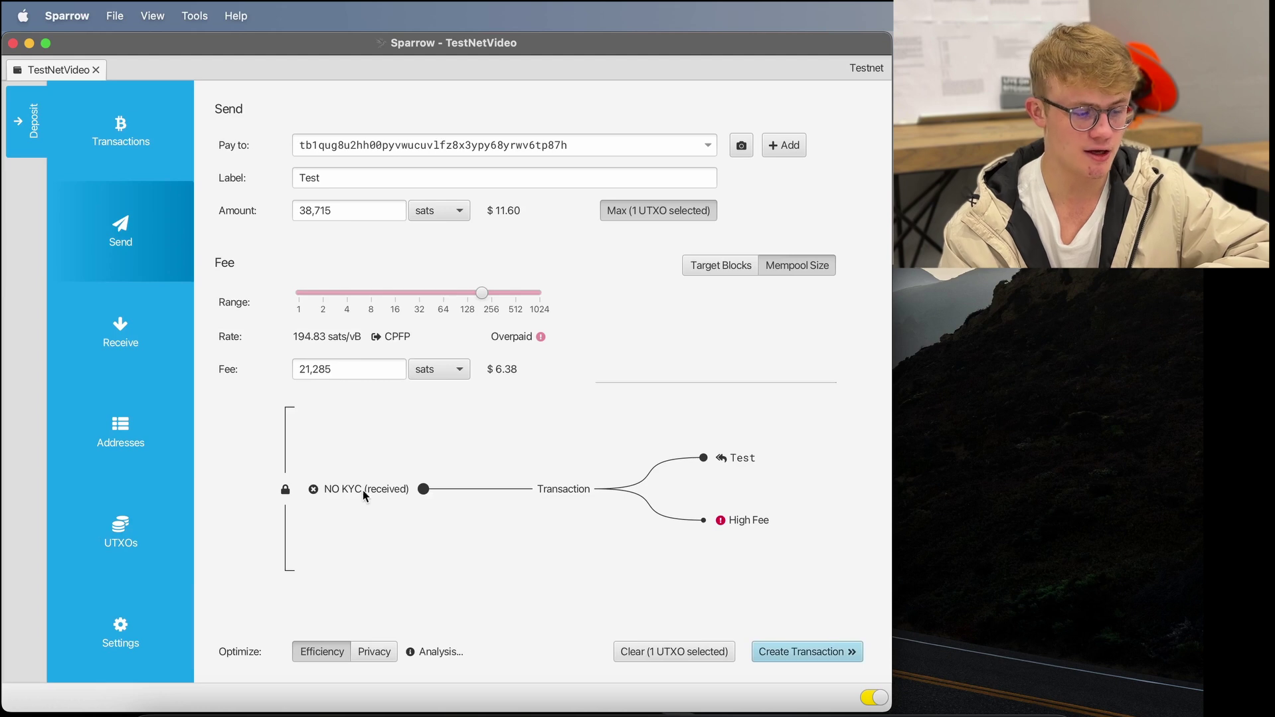
- Inspect the transaction diagram while lowering the fee rate to the minimum 1 sat/vB (110-sat fee)
{"action": "mouse_move", "coordinate": [362, 491]}
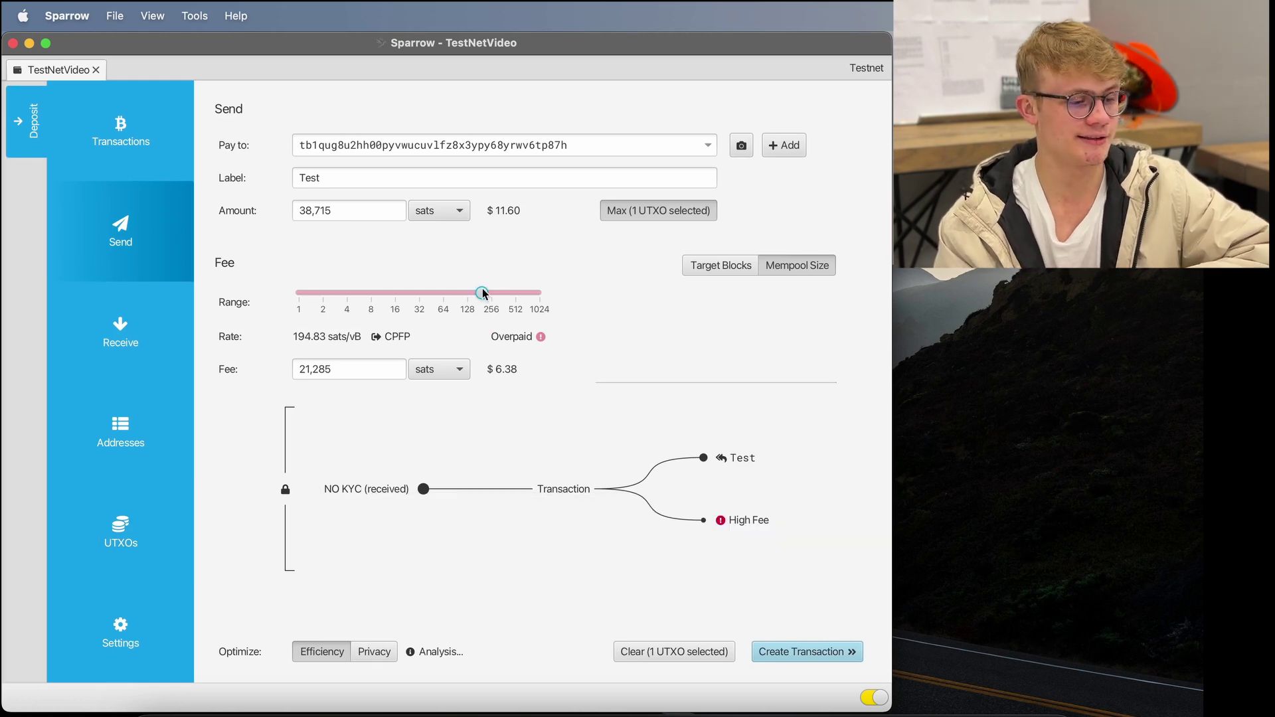
{"action": "left_click_drag", "start_coordinate": [482, 292], "coordinate": [405, 293]}
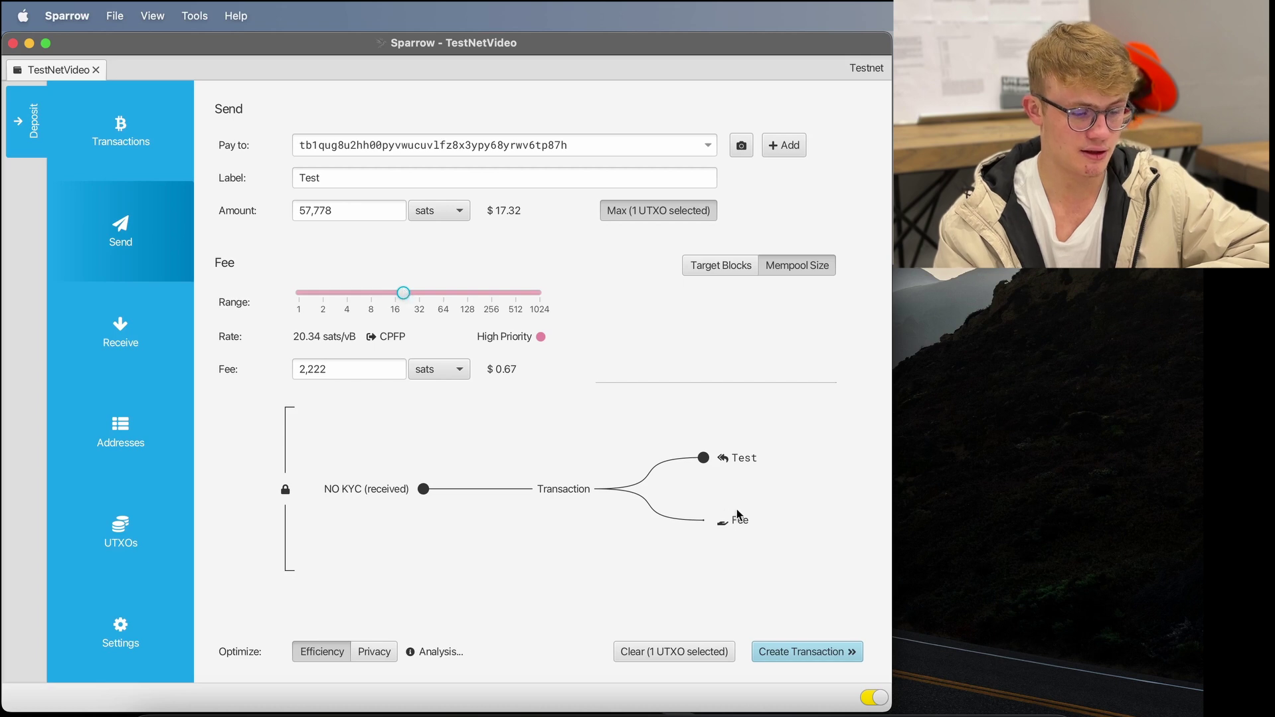
{"action": "mouse_move", "coordinate": [737, 525]}
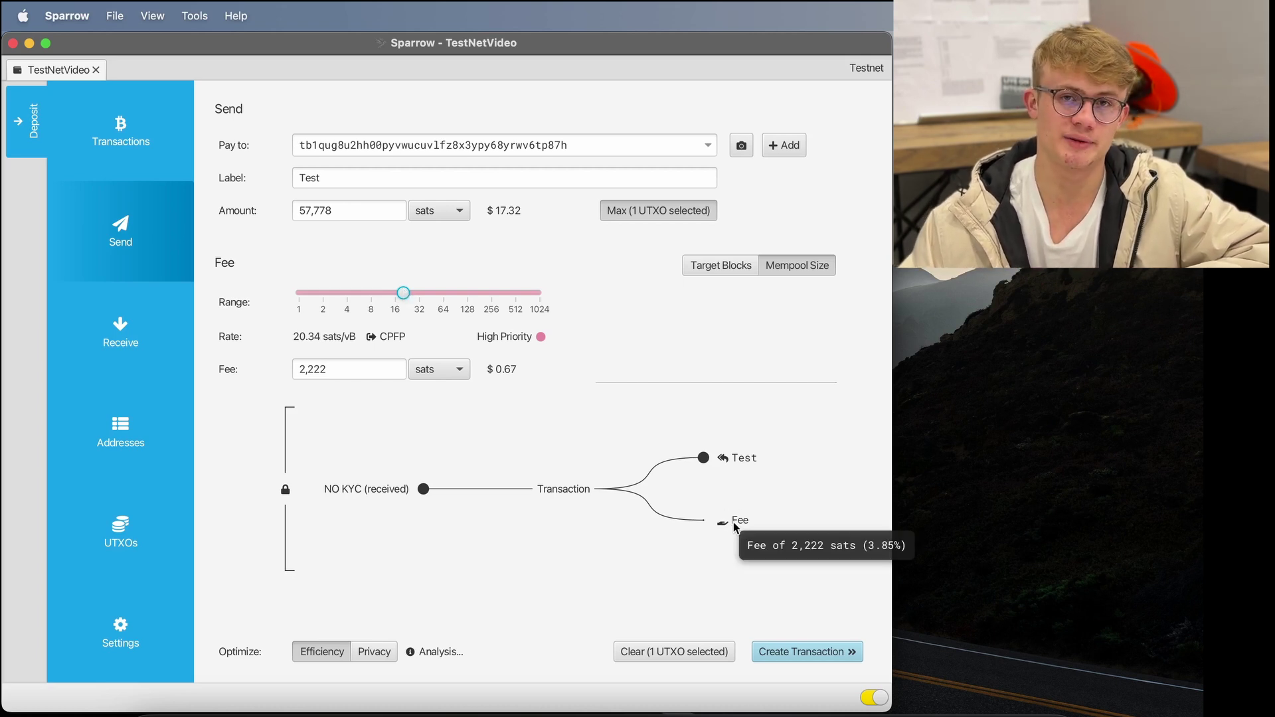
{"action": "left_click", "coordinate": [458, 446]}
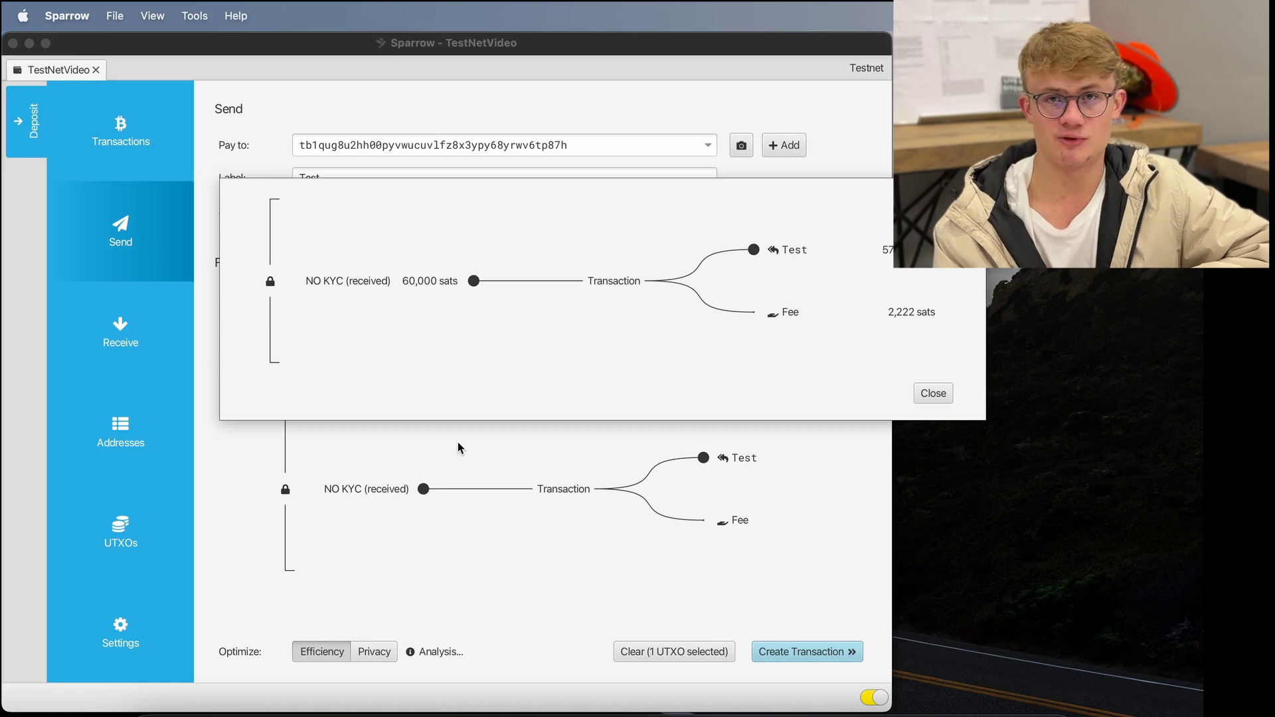
{"action": "left_click", "coordinate": [933, 393]}
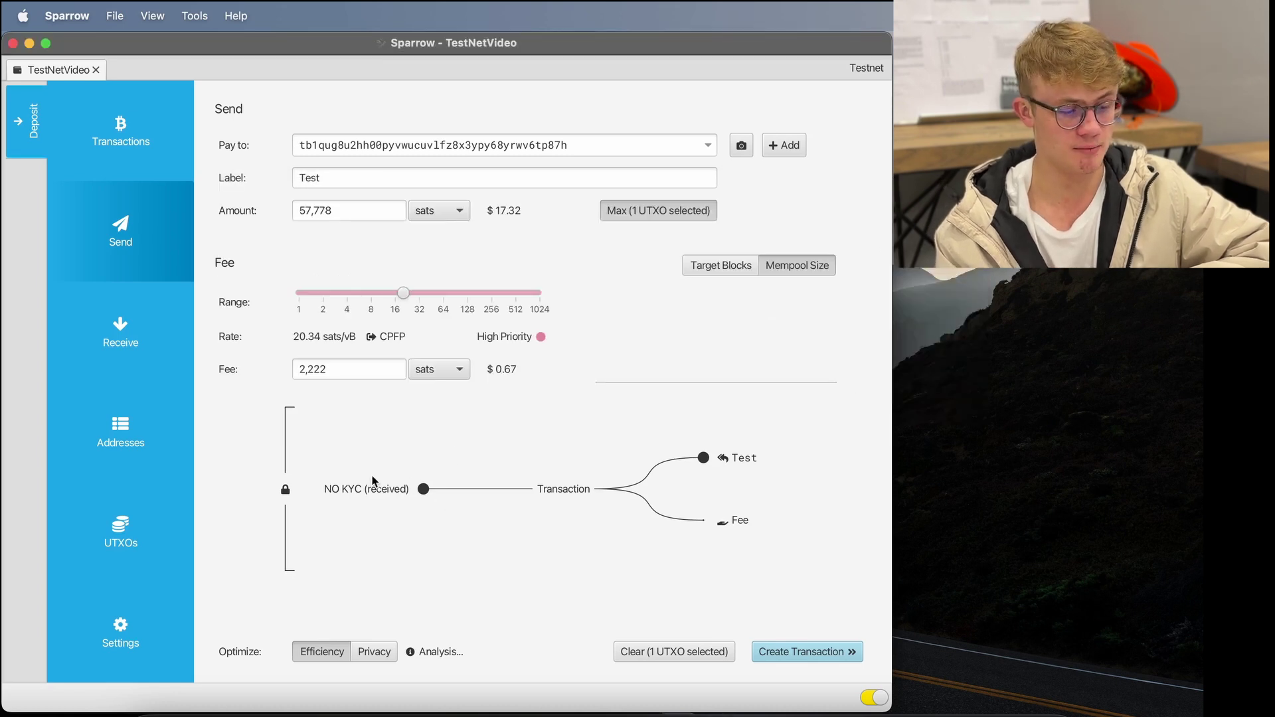
{"action": "left_click", "coordinate": [386, 527]}
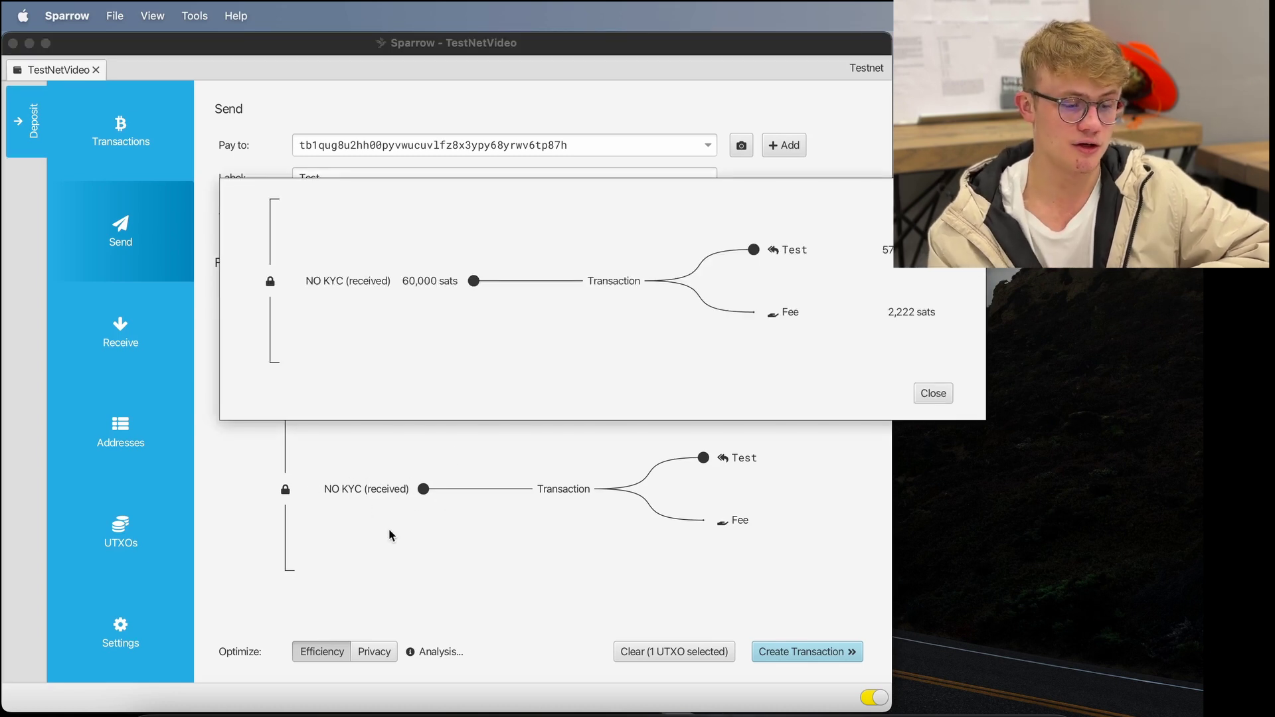
{"action": "left_click", "coordinate": [933, 393]}
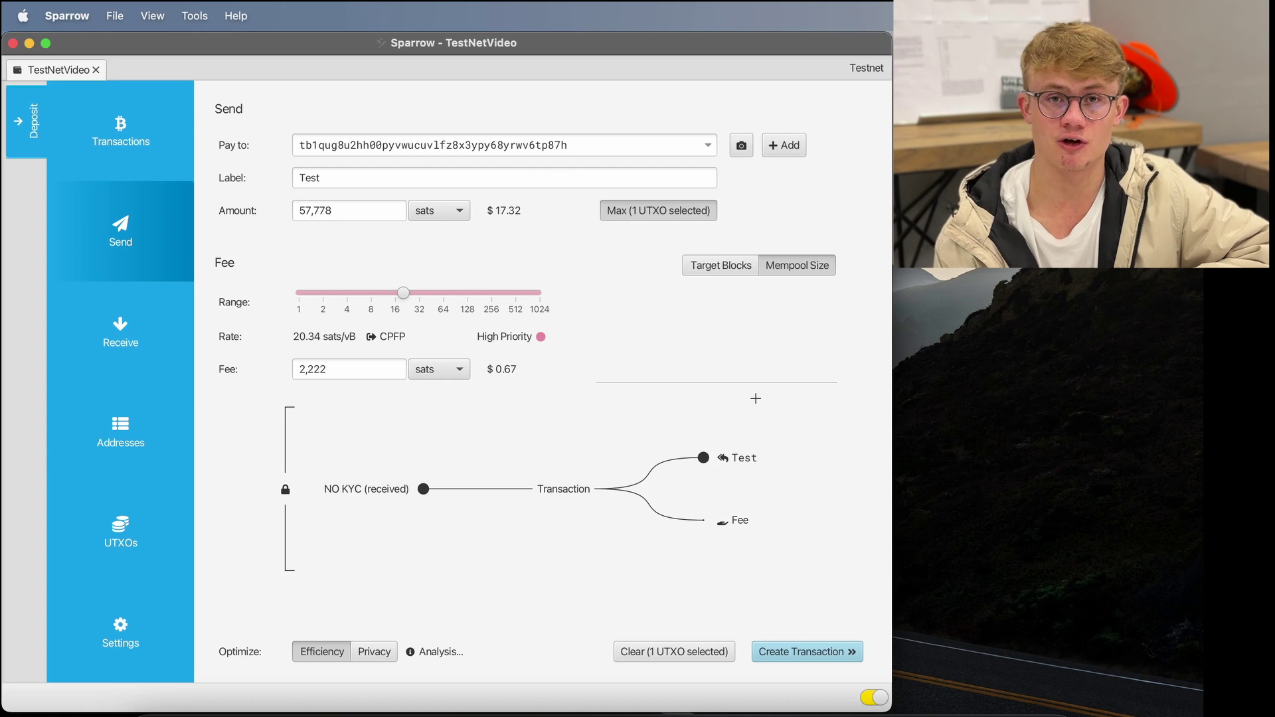
{"action": "left_click", "coordinate": [371, 490]}
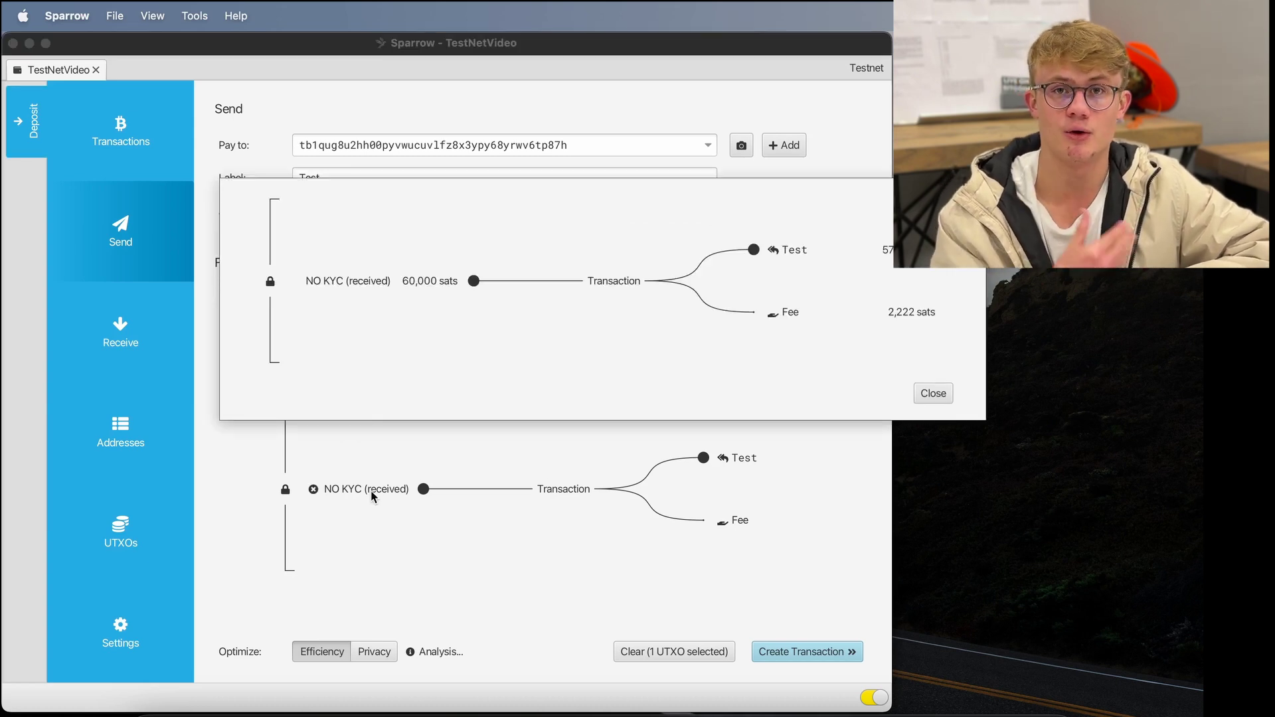
{"action": "key", "text": "Escape"}
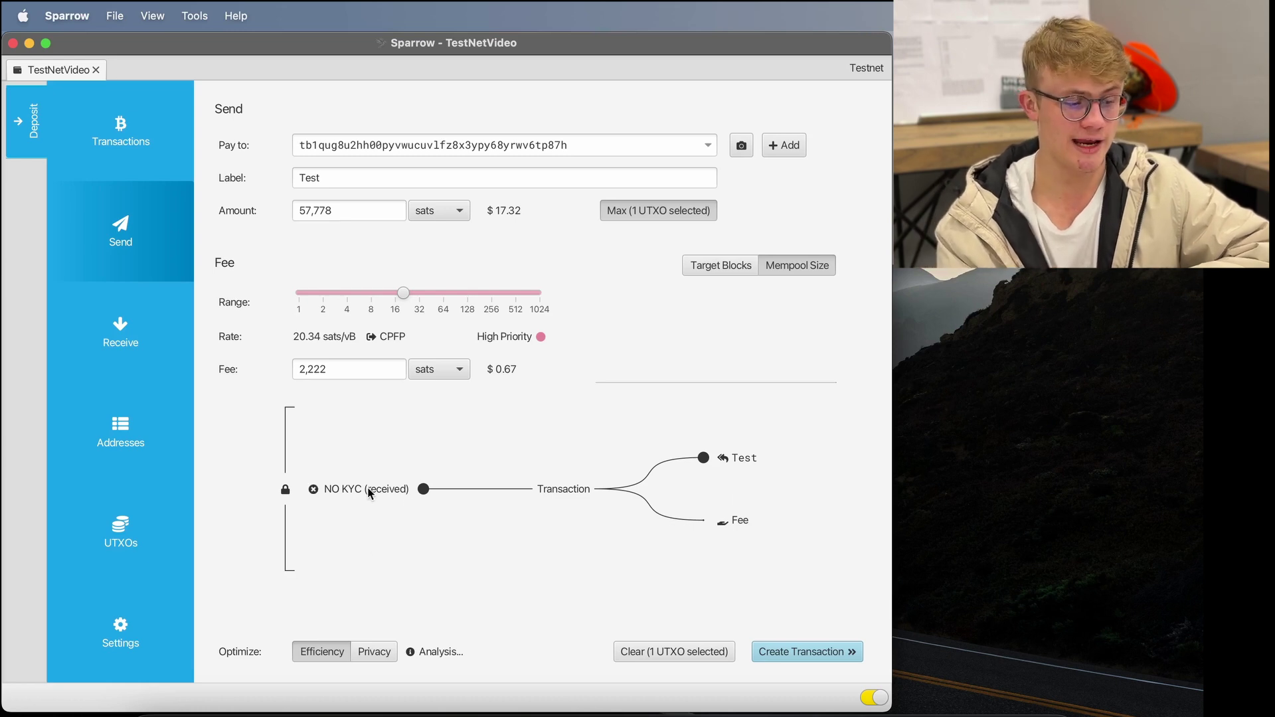
{"action": "mouse_move", "coordinate": [370, 491]}
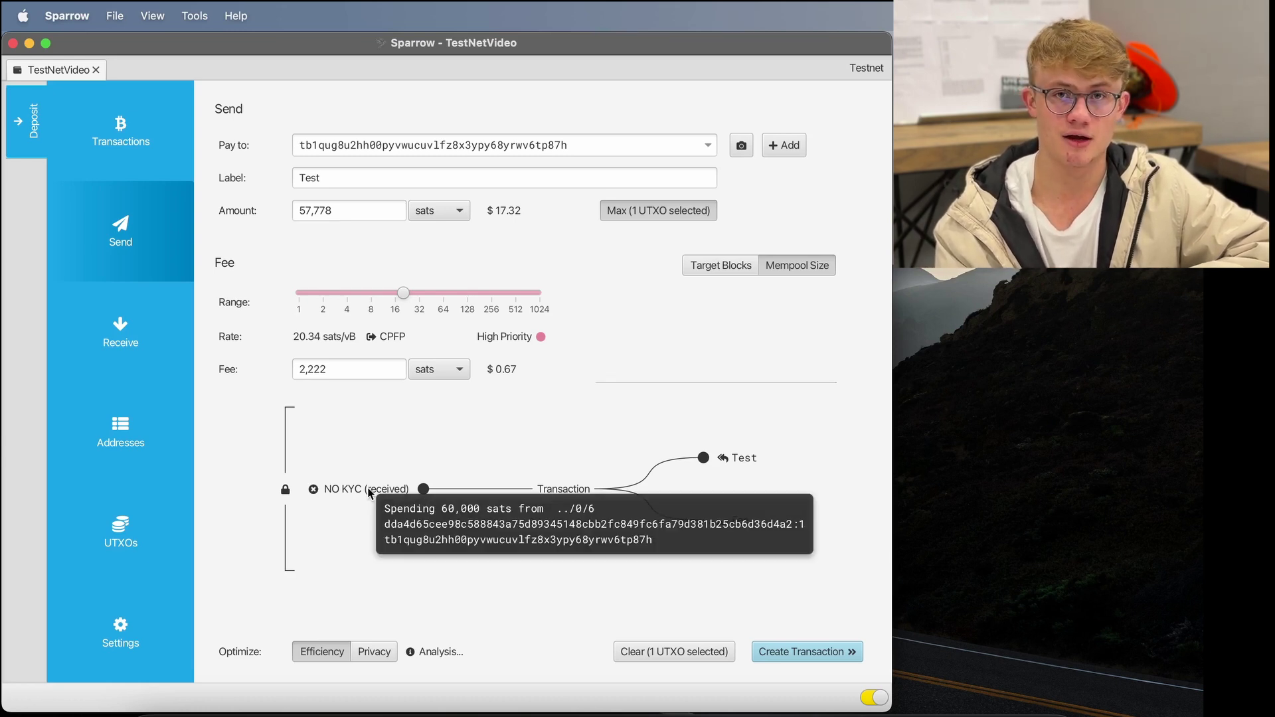
{"action": "left_click_drag", "start_coordinate": [403, 292], "coordinate": [263, 281]}
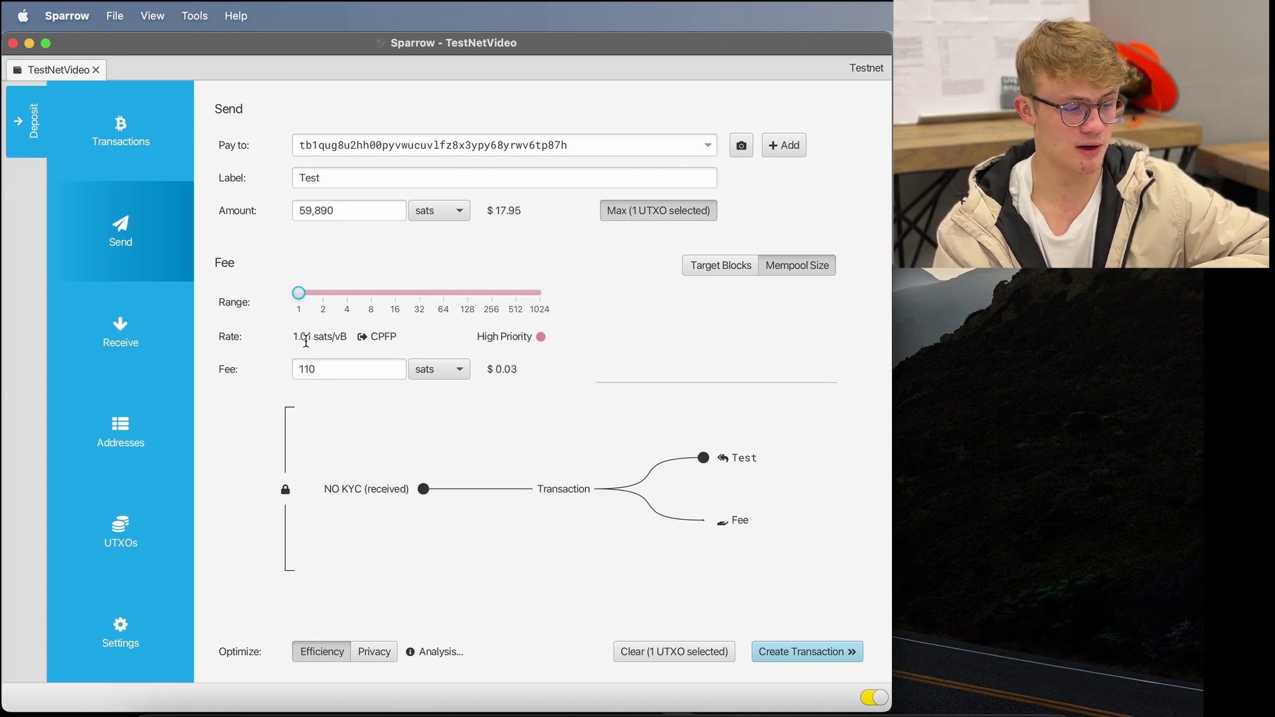
- Back in UTXOs, clear the selection and pick the 10,000, 10,000, 15,000, 20,000 and 20,000-sat outputs
{"action": "mouse_move", "coordinate": [392, 491]}
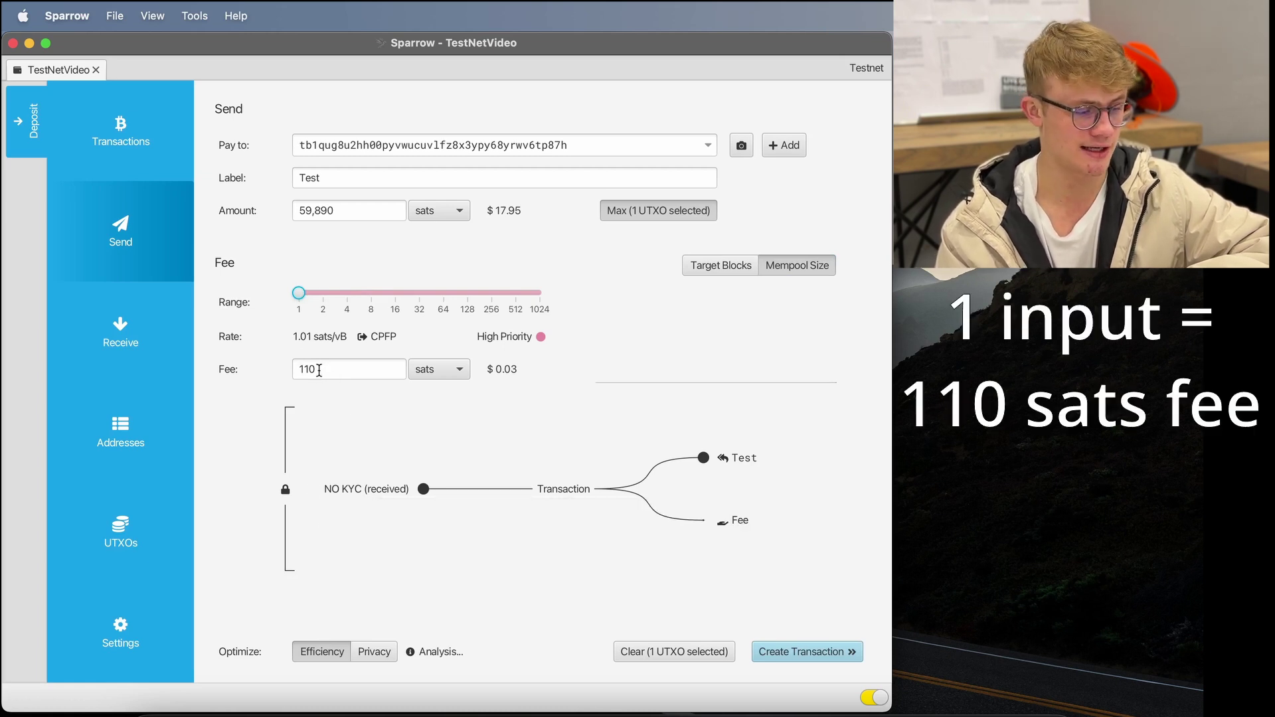
{"action": "left_click", "coordinate": [126, 528]}
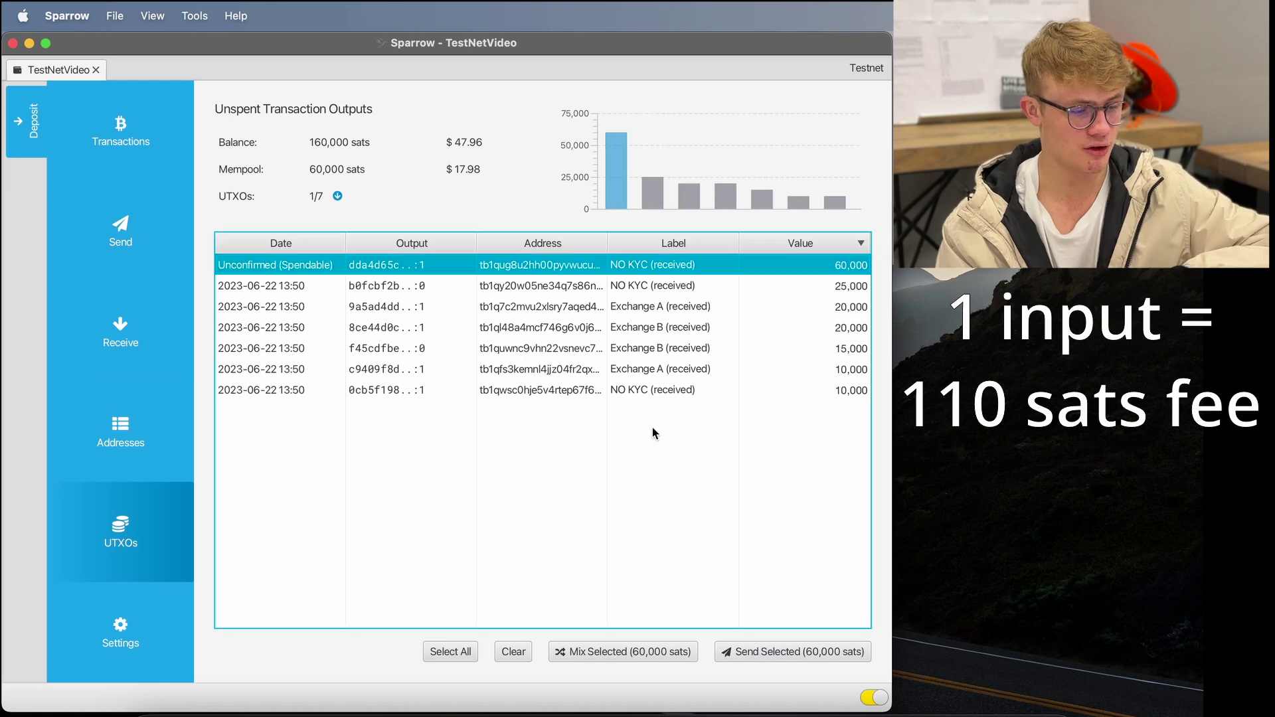
{"action": "left_click", "coordinate": [514, 652]}
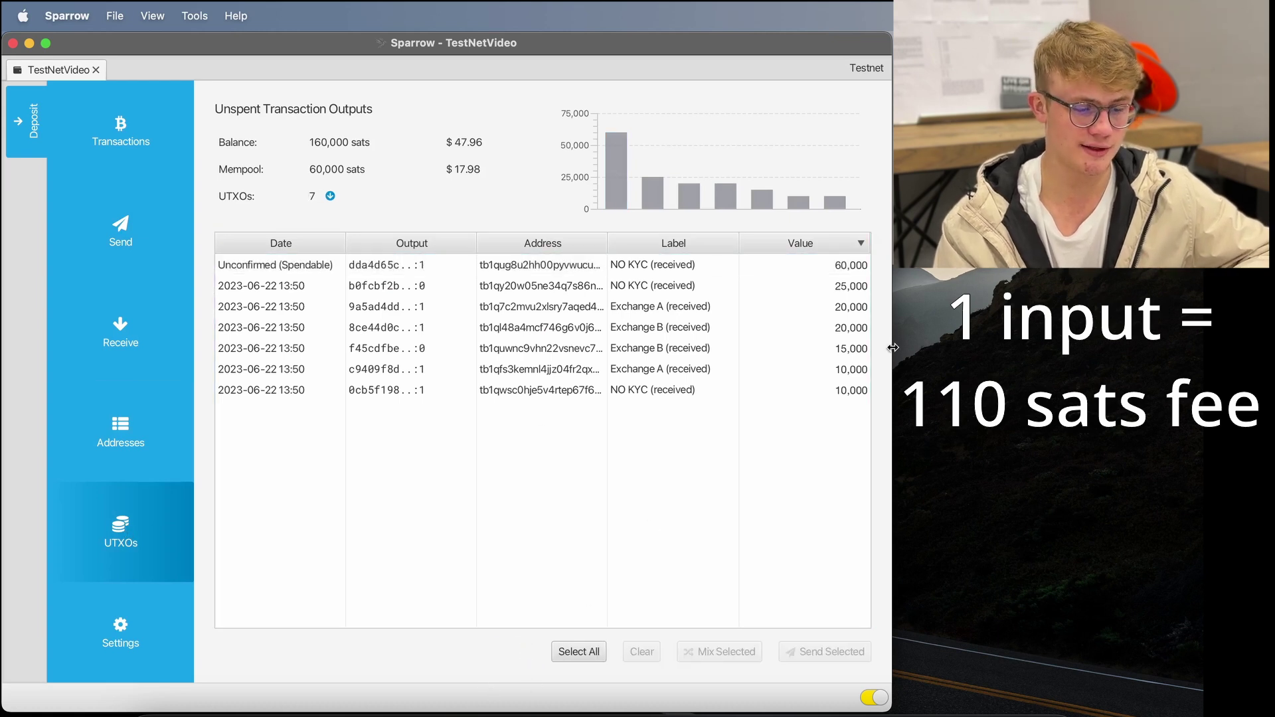
{"action": "left_click", "coordinate": [815, 392]}
{"action": "left_click", "coordinate": [816, 369], "text": "super"}
{"action": "left_click", "coordinate": [820, 348], "text": "super"}
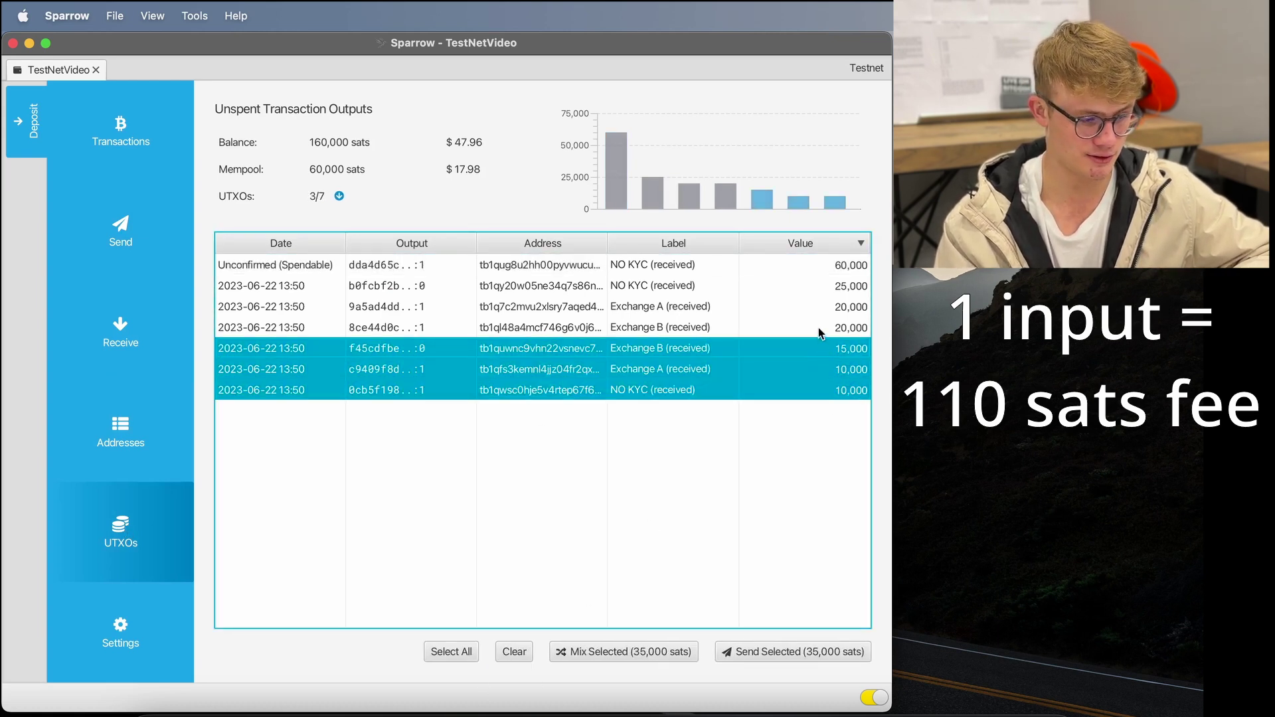
{"action": "left_click", "coordinate": [820, 327], "text": "super"}
{"action": "left_click", "coordinate": [821, 306], "text": "super"}
- Open a send draft from the five selected outputs and point out its 381-sat fee
{"action": "left_click", "coordinate": [769, 651]}
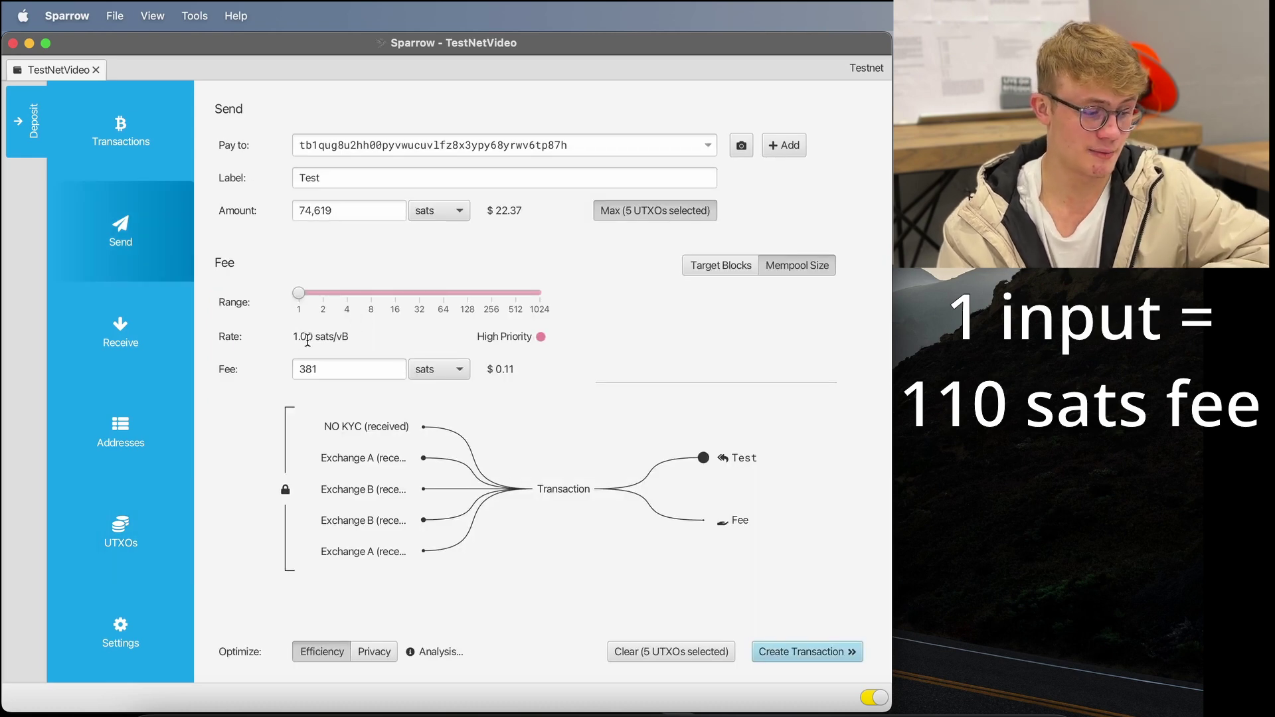
{"action": "left_click", "coordinate": [324, 370]}
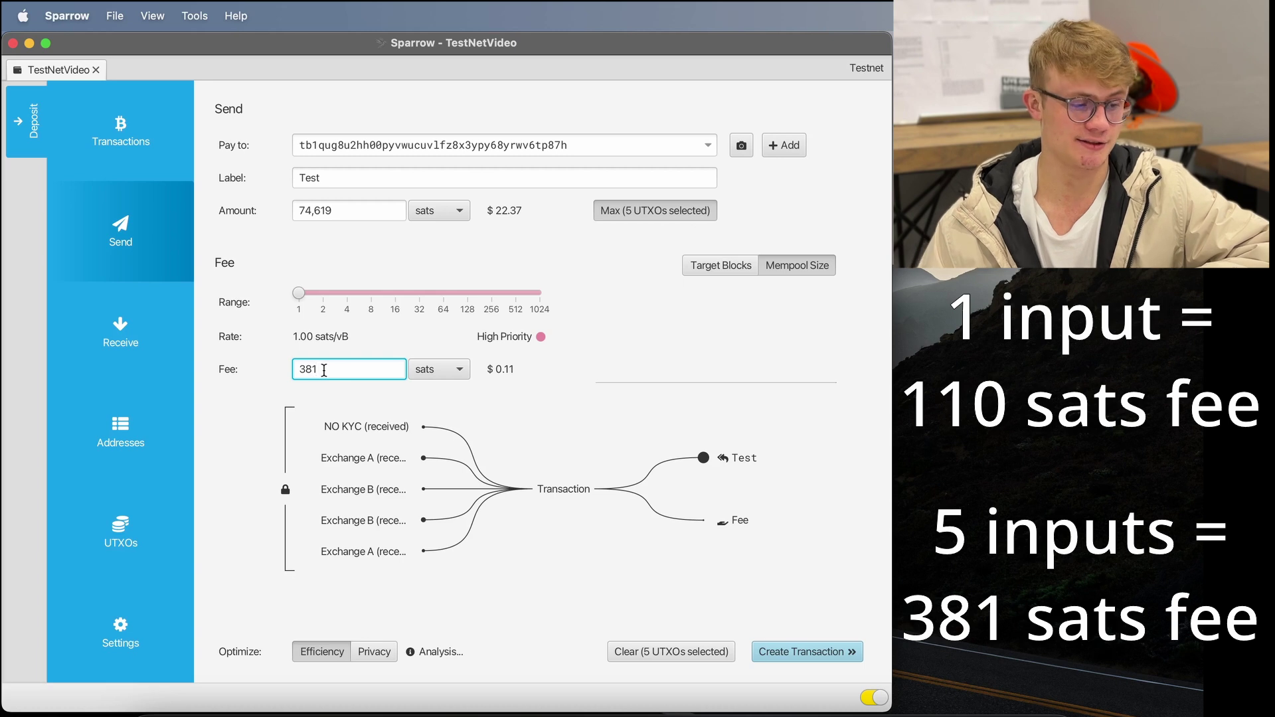
{"action": "left_click", "coordinate": [935, 399]}
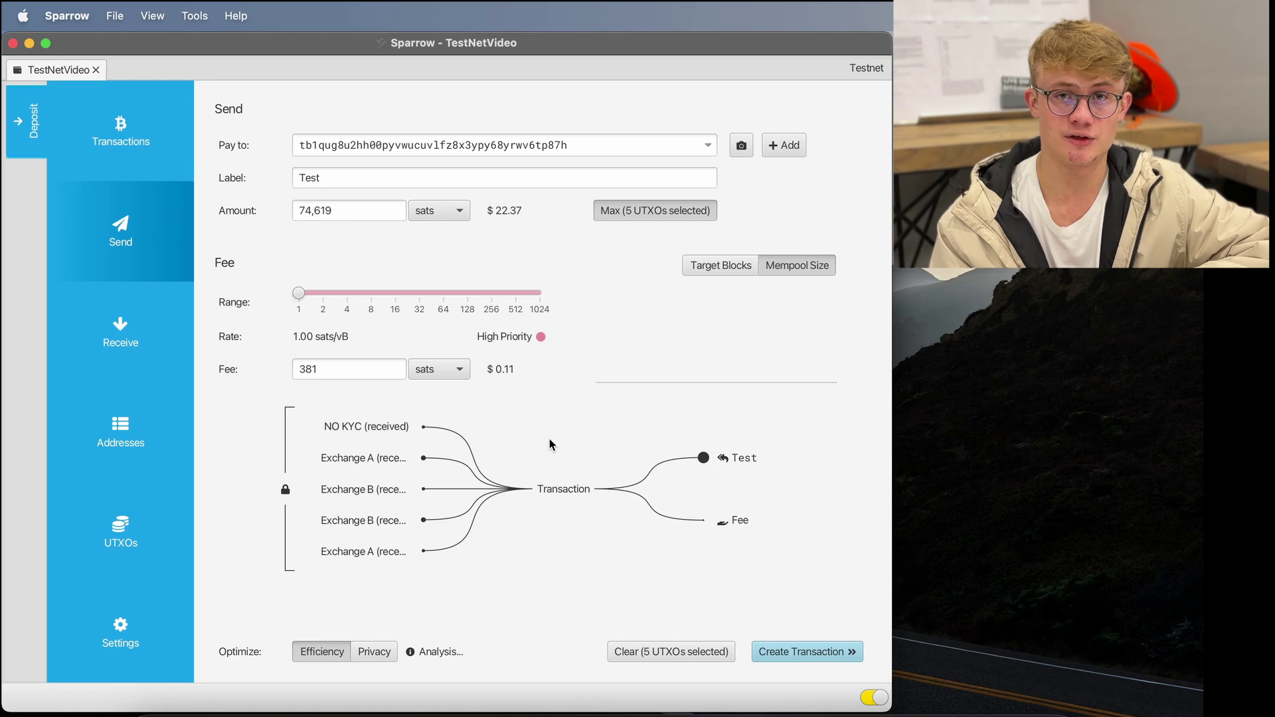
{"action": "left_click", "coordinate": [379, 369]}
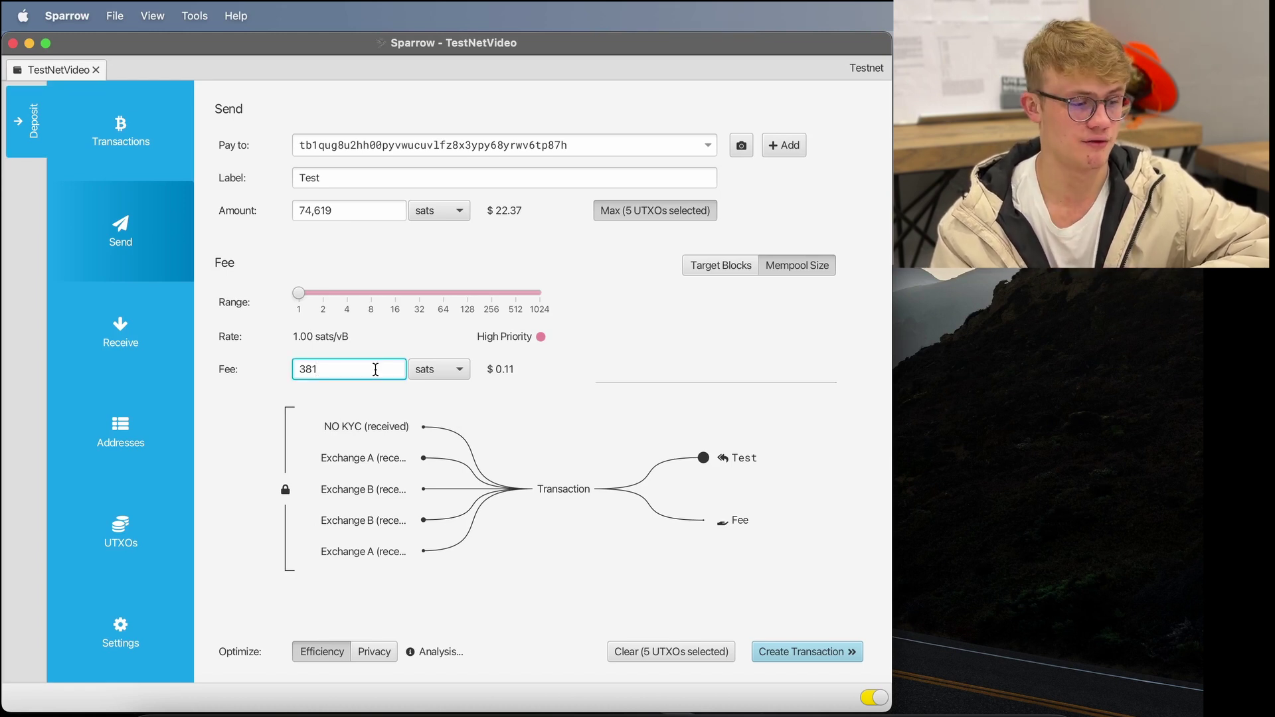
{"action": "mouse_move", "coordinate": [360, 425]}
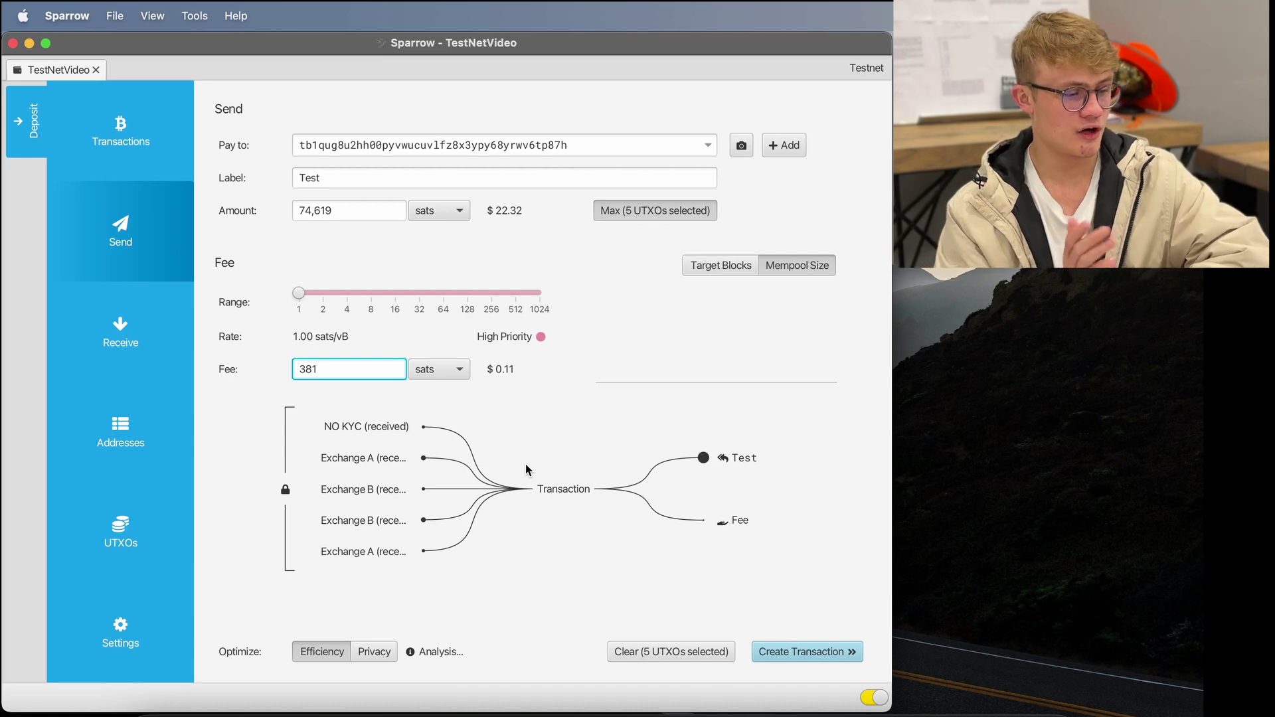
- Back in the UTXO list, clear the five chosen coins, then select and deselect all seven outputs
{"action": "left_click", "coordinate": [145, 528]}
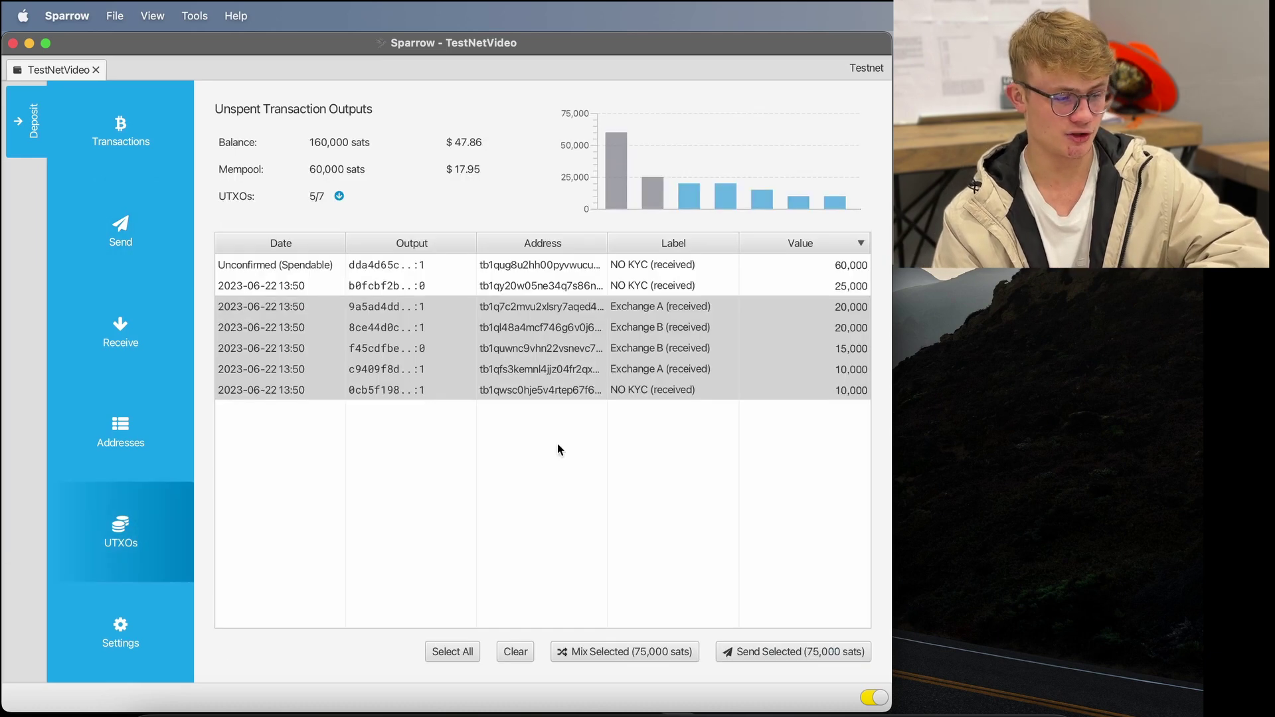
{"action": "left_click", "coordinate": [620, 515]}
{"action": "left_click", "coordinate": [511, 652]}
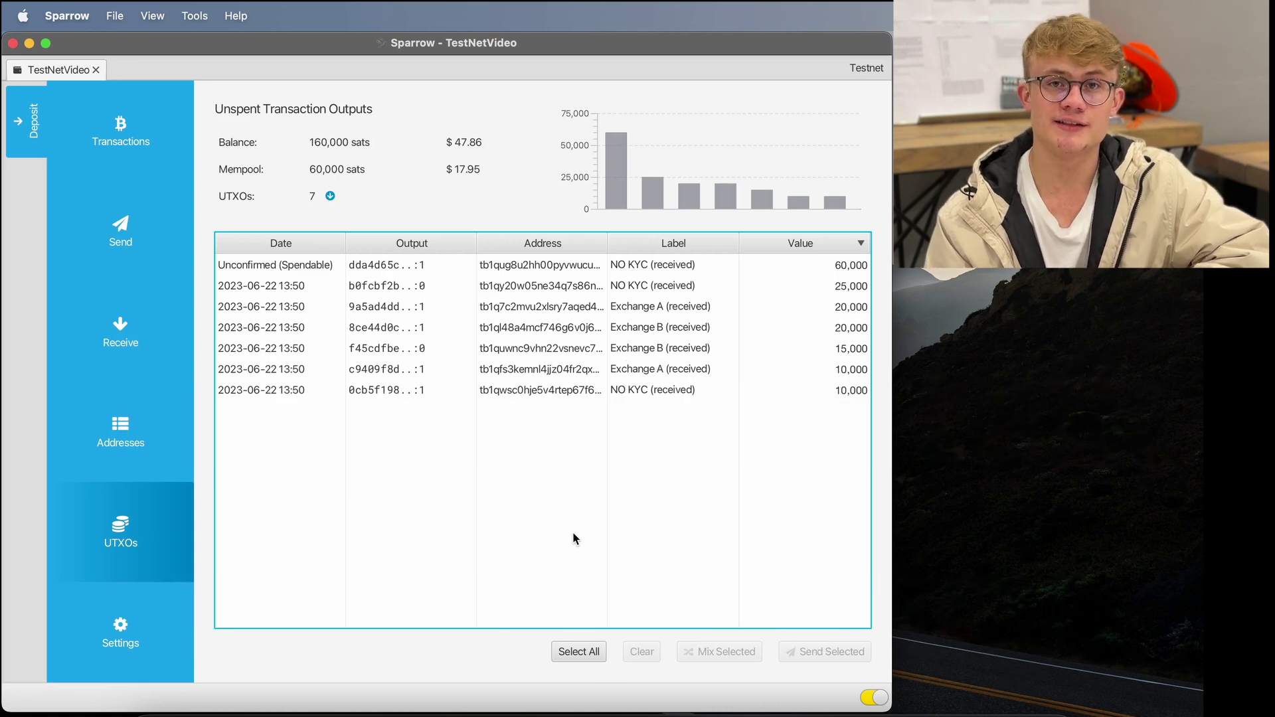
{"action": "left_click", "coordinate": [576, 652]}
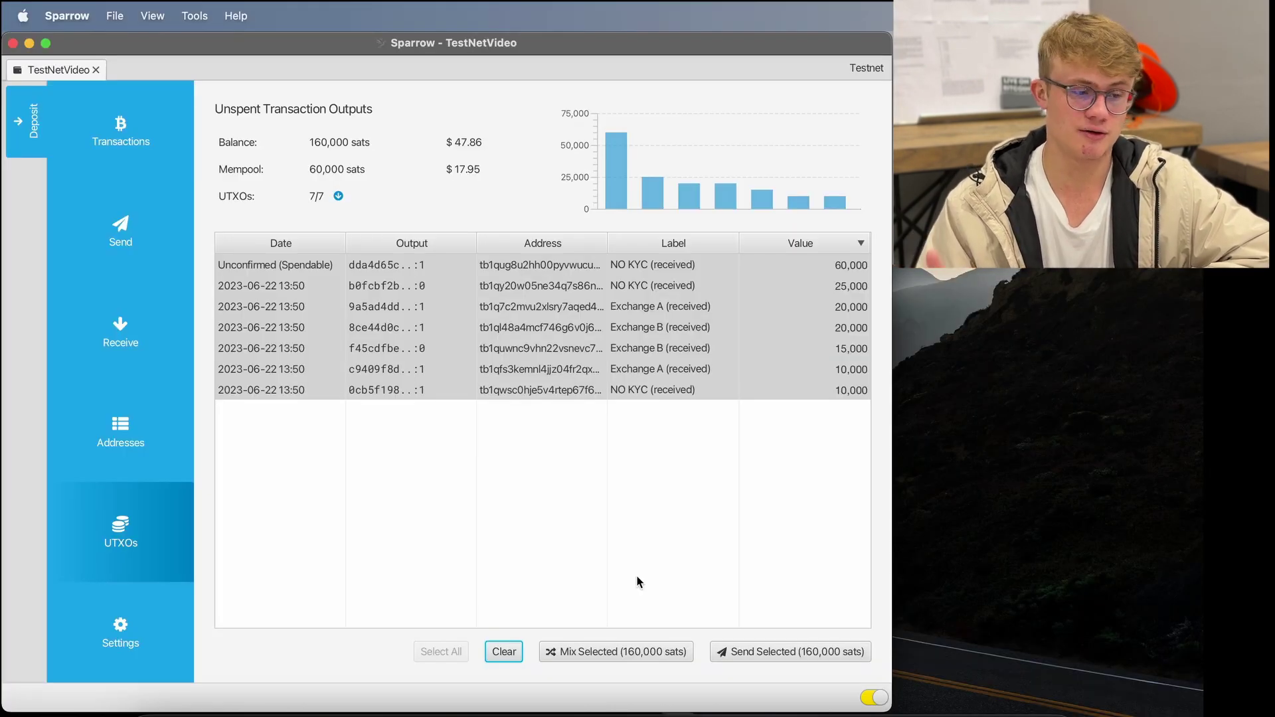
{"action": "left_click", "coordinate": [636, 583]}
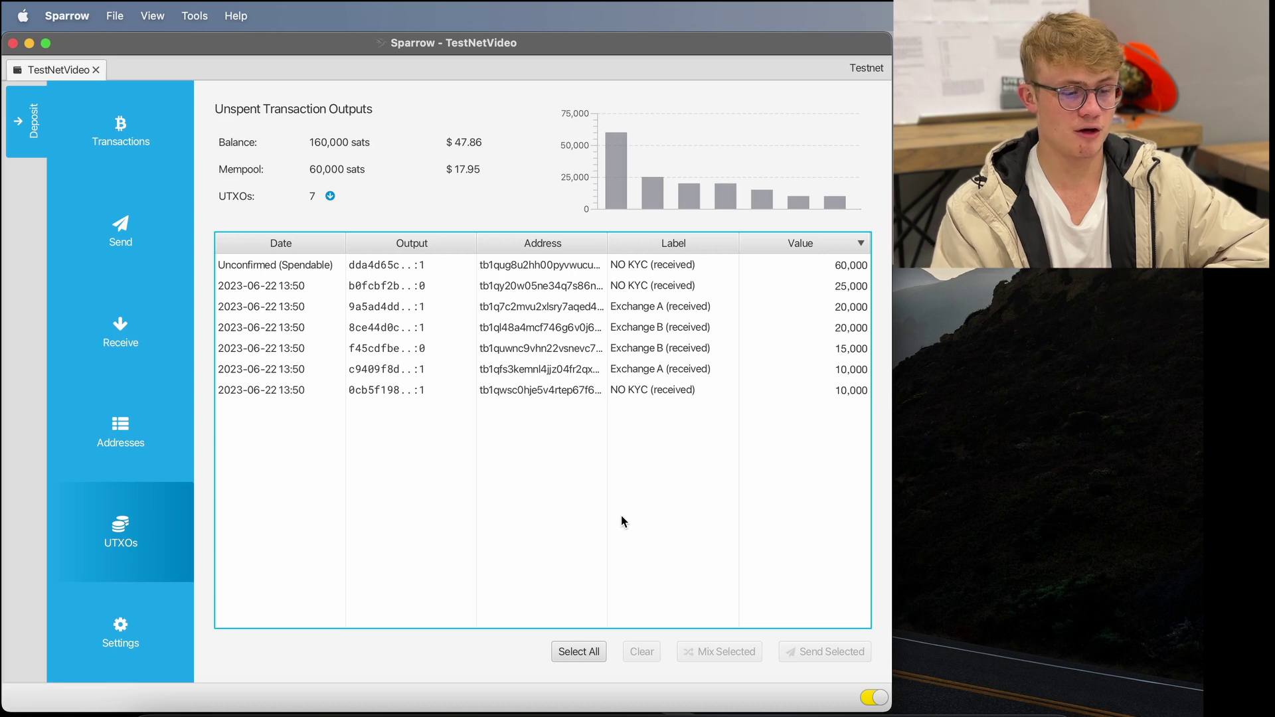
- Try selecting the 25,000-sat NO KYC and 20,000-sat Exchange A outputs individually, then clear the selection
{"action": "left_click", "coordinate": [652, 285]}
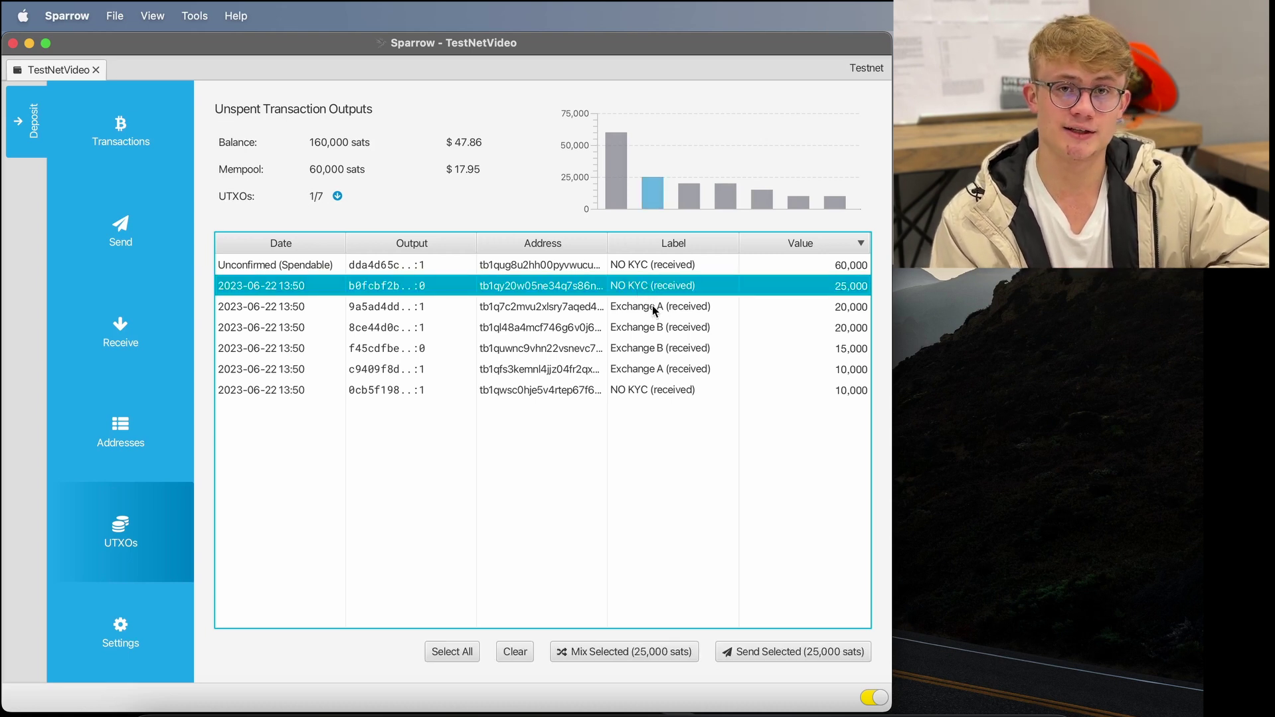
{"action": "left_click", "coordinate": [651, 307]}
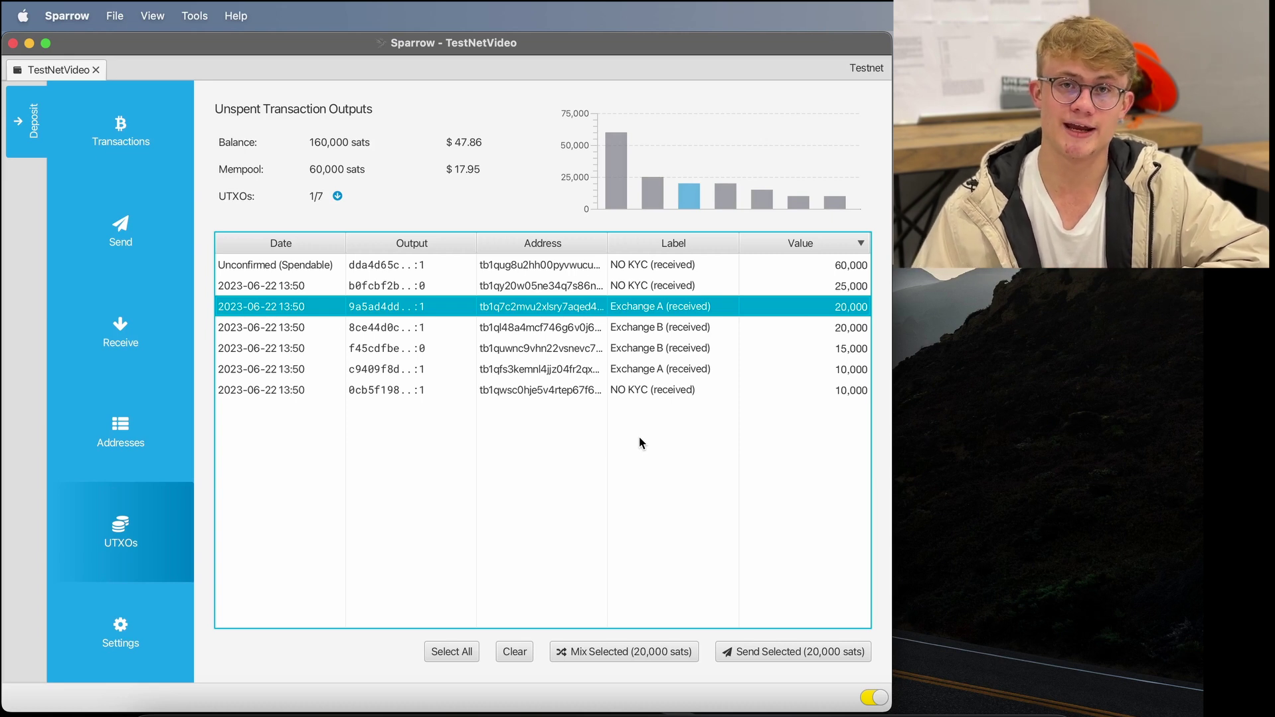
{"action": "left_click", "coordinate": [639, 436]}
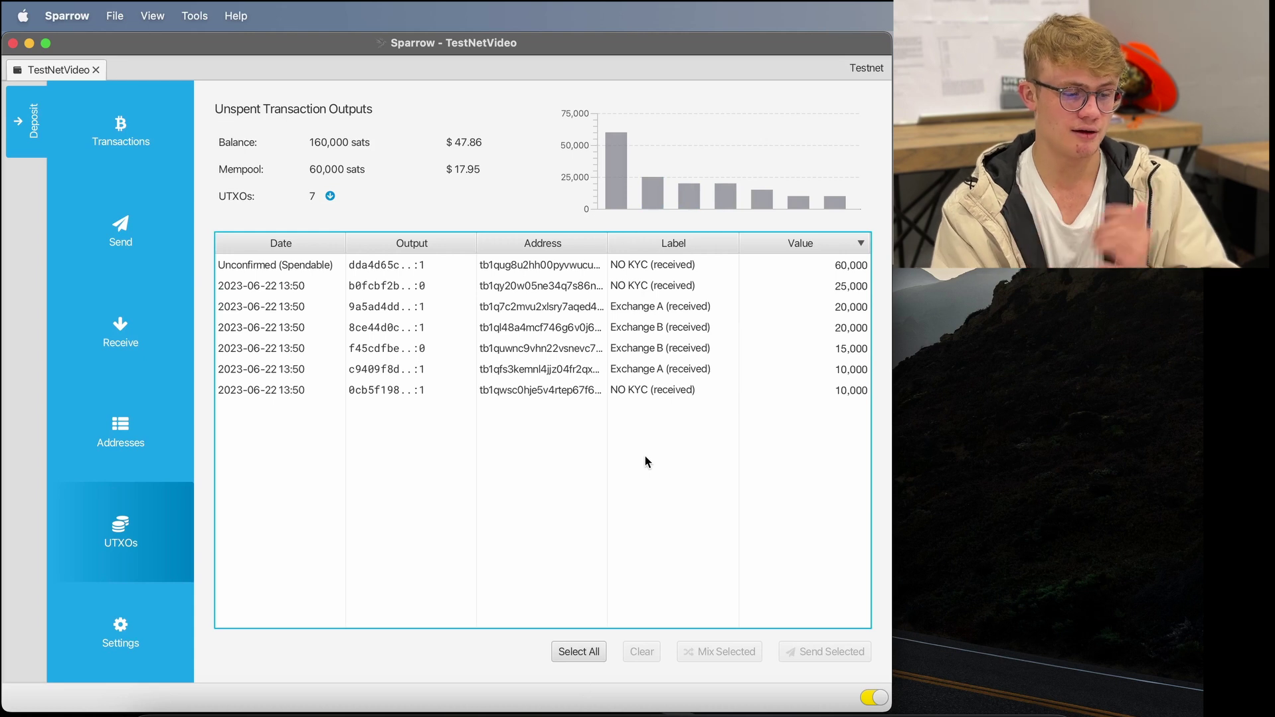
{"action": "left_click", "coordinate": [646, 307]}
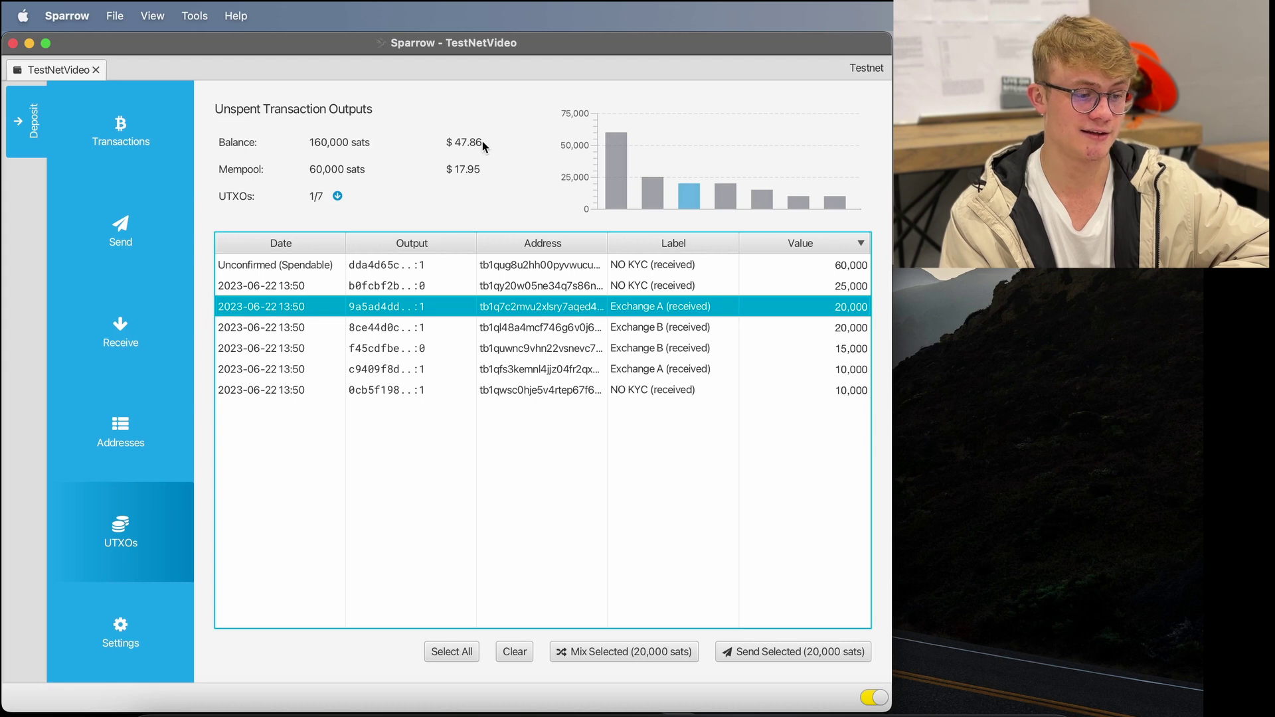
{"action": "left_click_drag", "start_coordinate": [482, 141], "coordinate": [444, 141]}
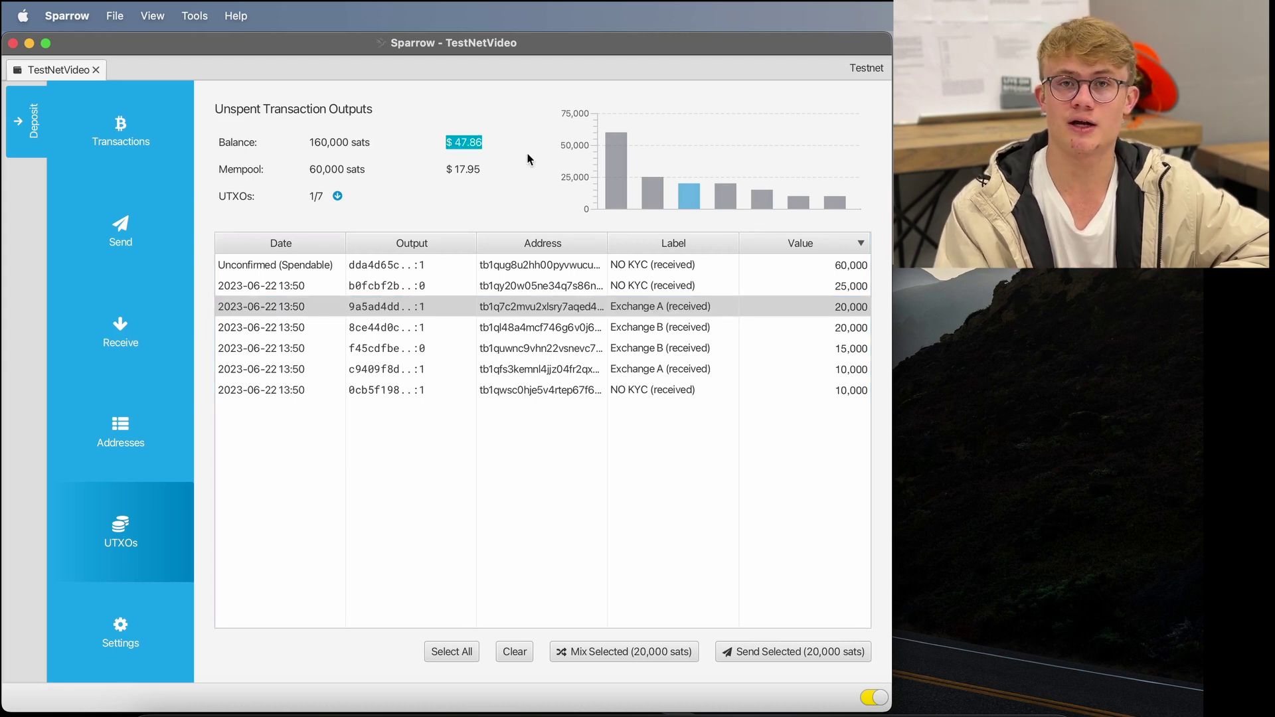
{"action": "left_click", "coordinate": [607, 529]}
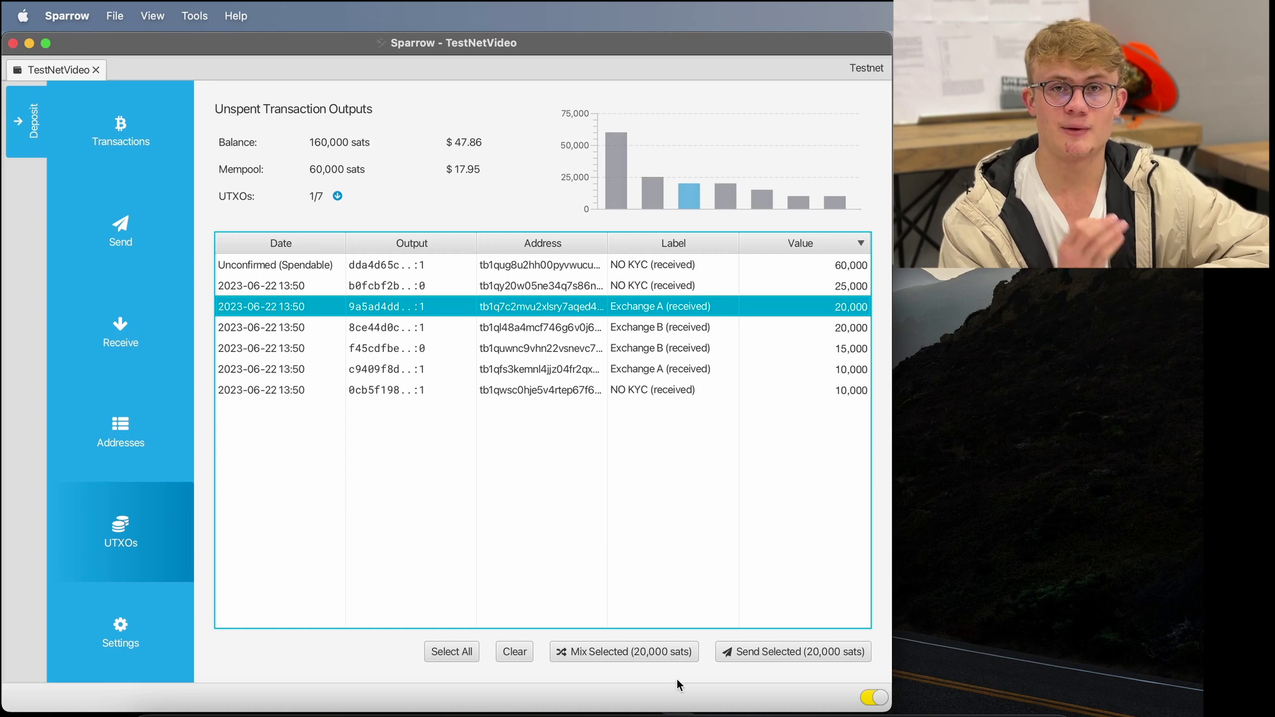
{"action": "left_click", "coordinate": [515, 654]}
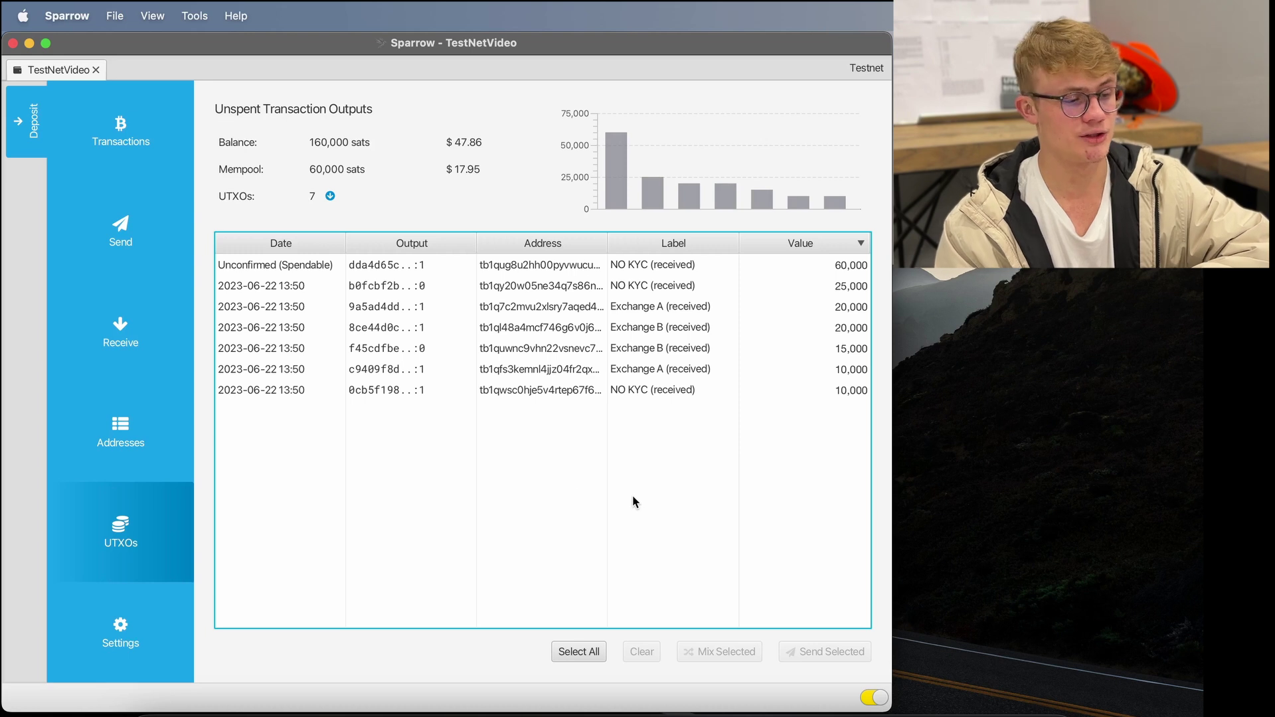
- Label receive address m/84'/1'/0'/0/7 'Consolide KYC', copy it, and return to the UTXO list
{"action": "left_click", "coordinate": [95, 341]}
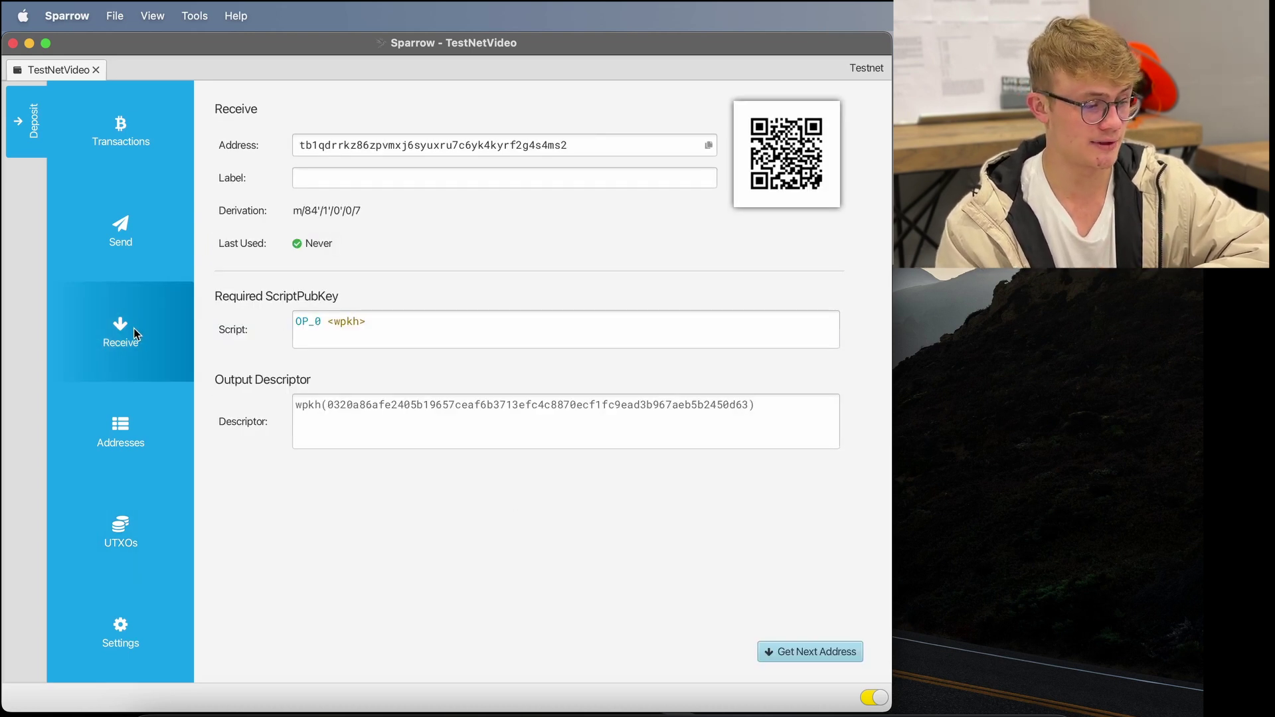
{"action": "left_click", "coordinate": [388, 177]}
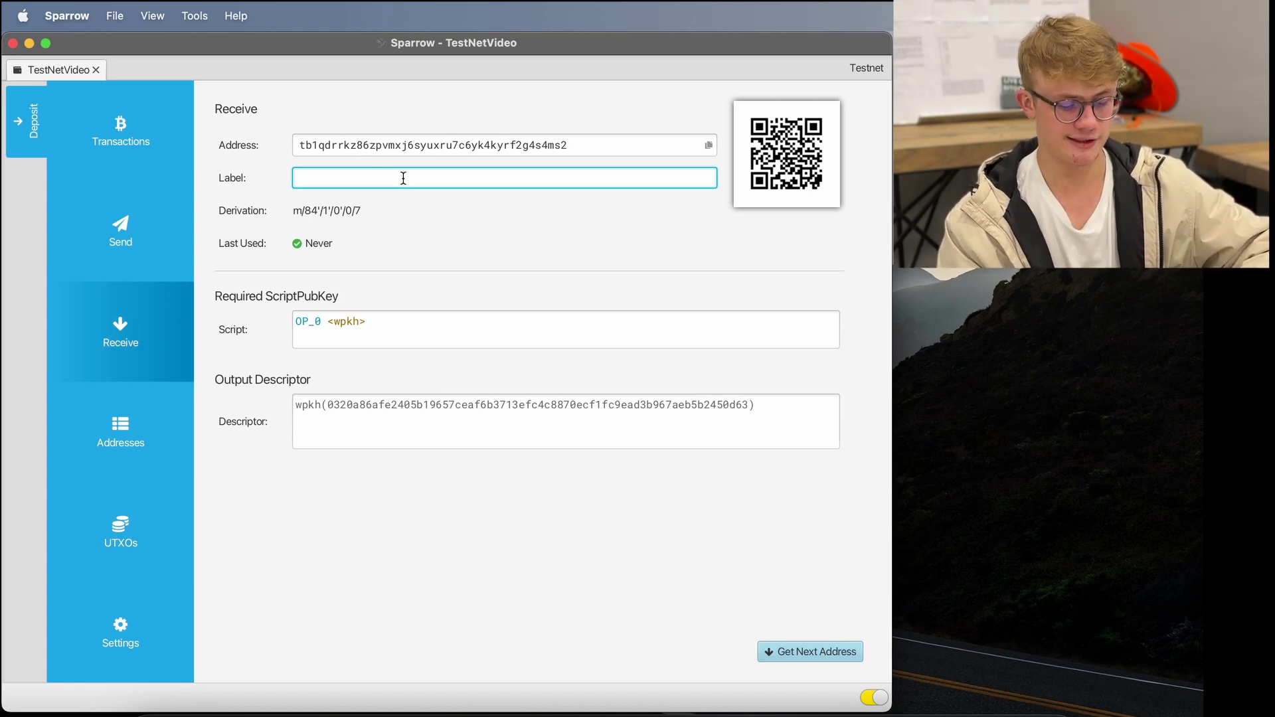
{"action": "type", "text": "Consolide"}
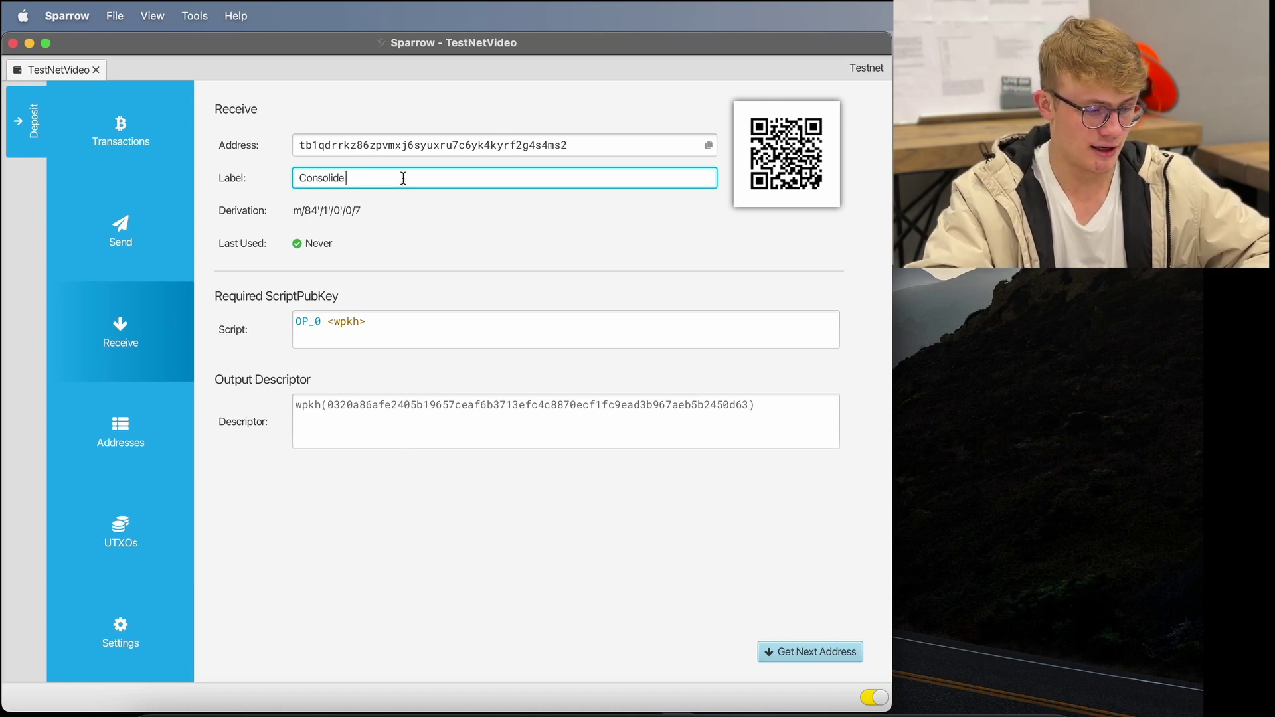
{"action": "type", "text": " KYC"}
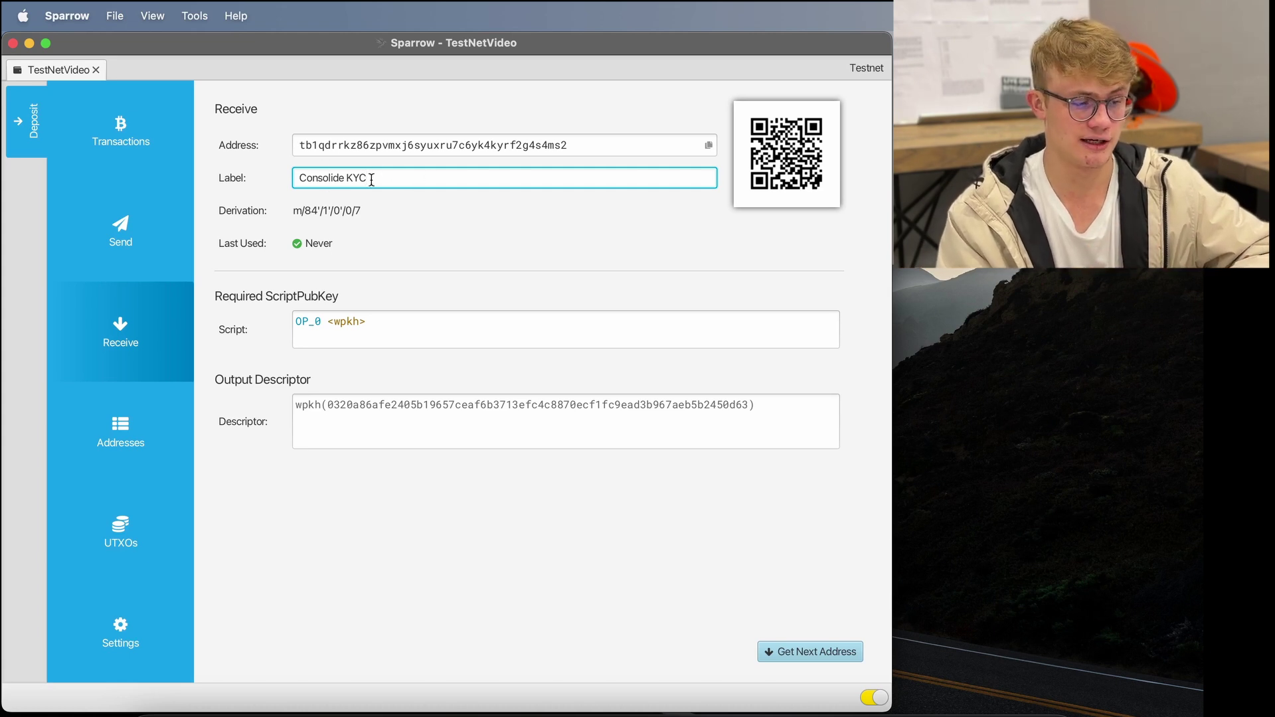
{"action": "left_click", "coordinate": [709, 145]}
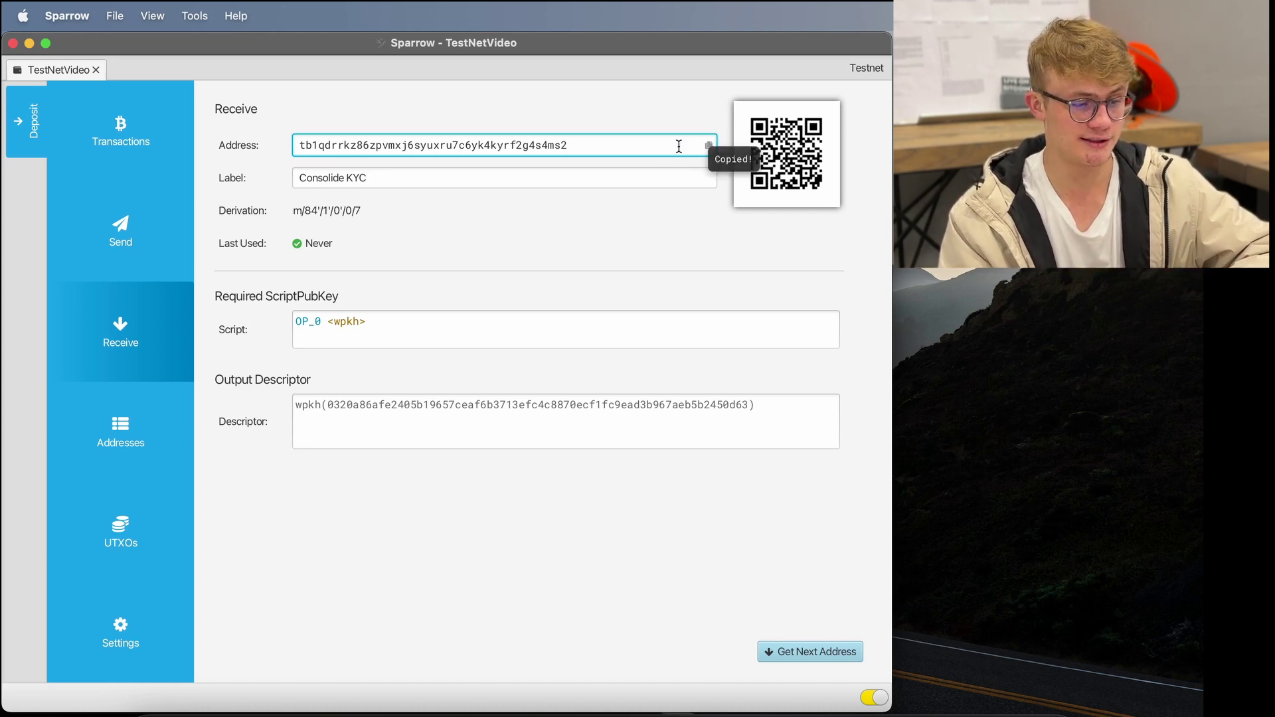
{"action": "left_click", "coordinate": [122, 529]}
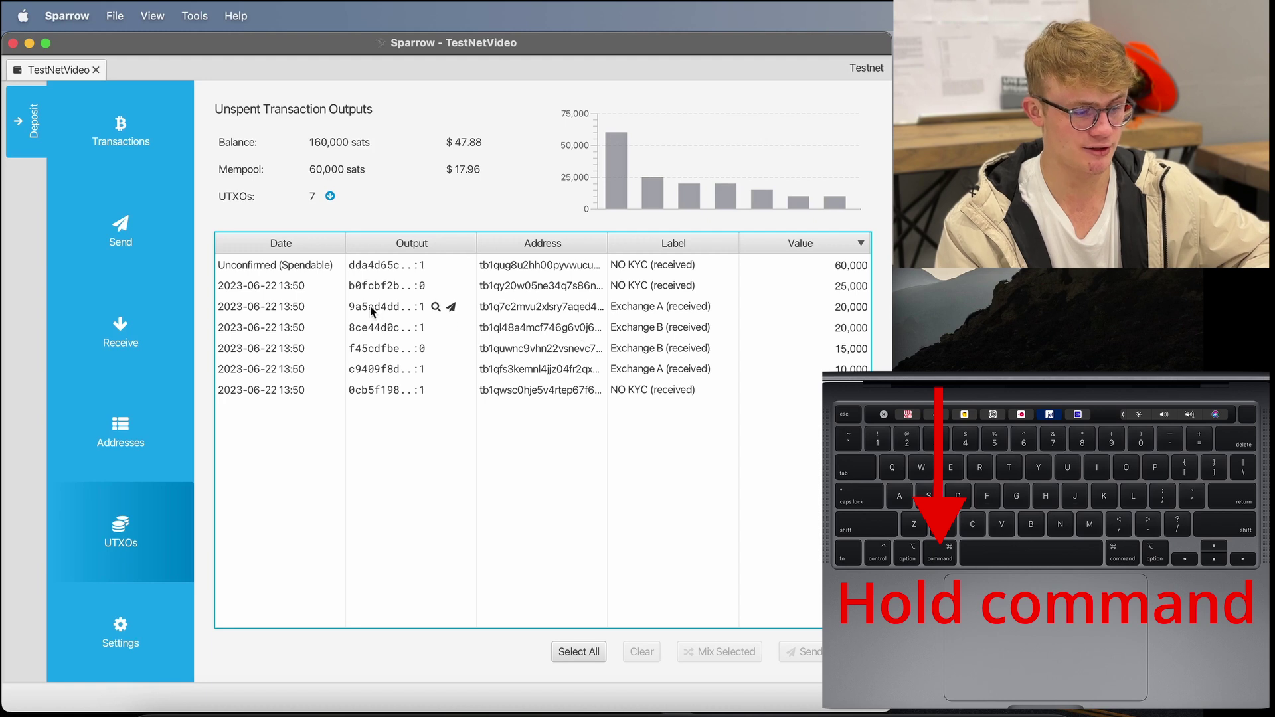
- Select the 20,000 Exchange A, 20,000 Exchange B, 15,000 Exchange B and 10,000 Exchange A outputs
{"action": "left_click", "coordinate": [628, 313], "text": "super"}
{"action": "left_click", "coordinate": [648, 328], "text": "super"}
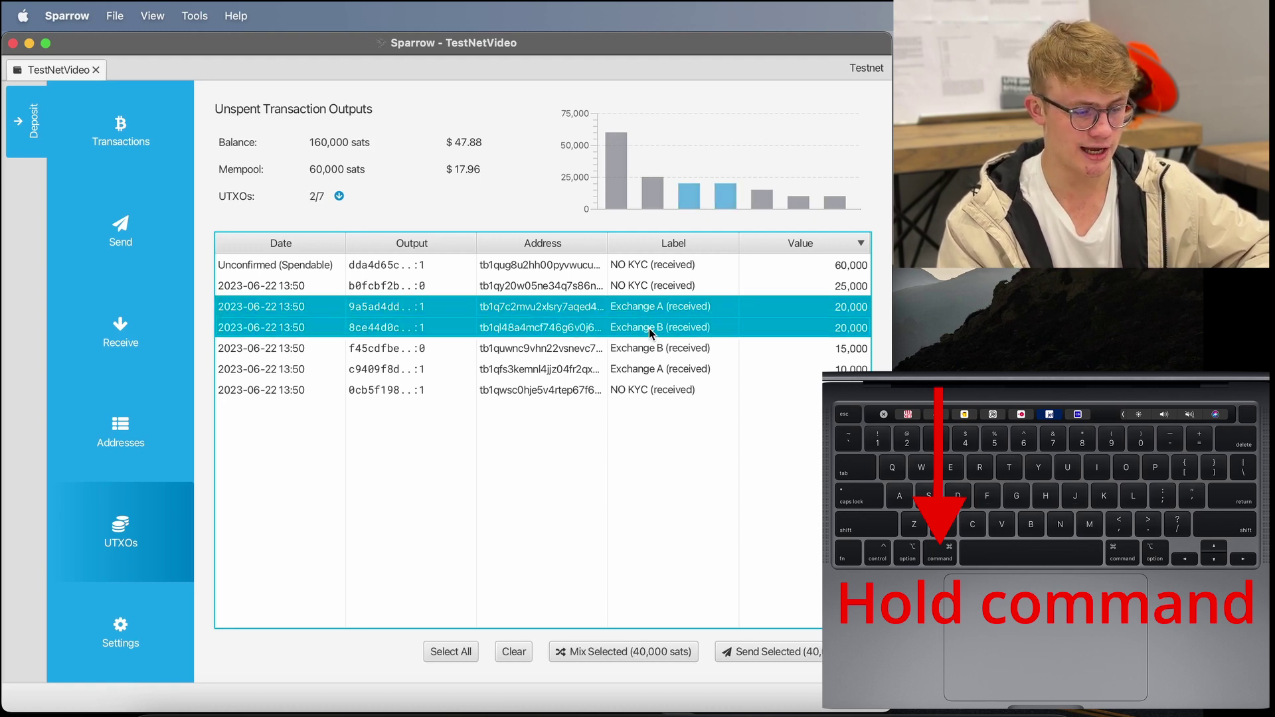
{"action": "left_click", "coordinate": [654, 352], "text": "super"}
{"action": "left_click", "coordinate": [645, 369], "text": "super"}
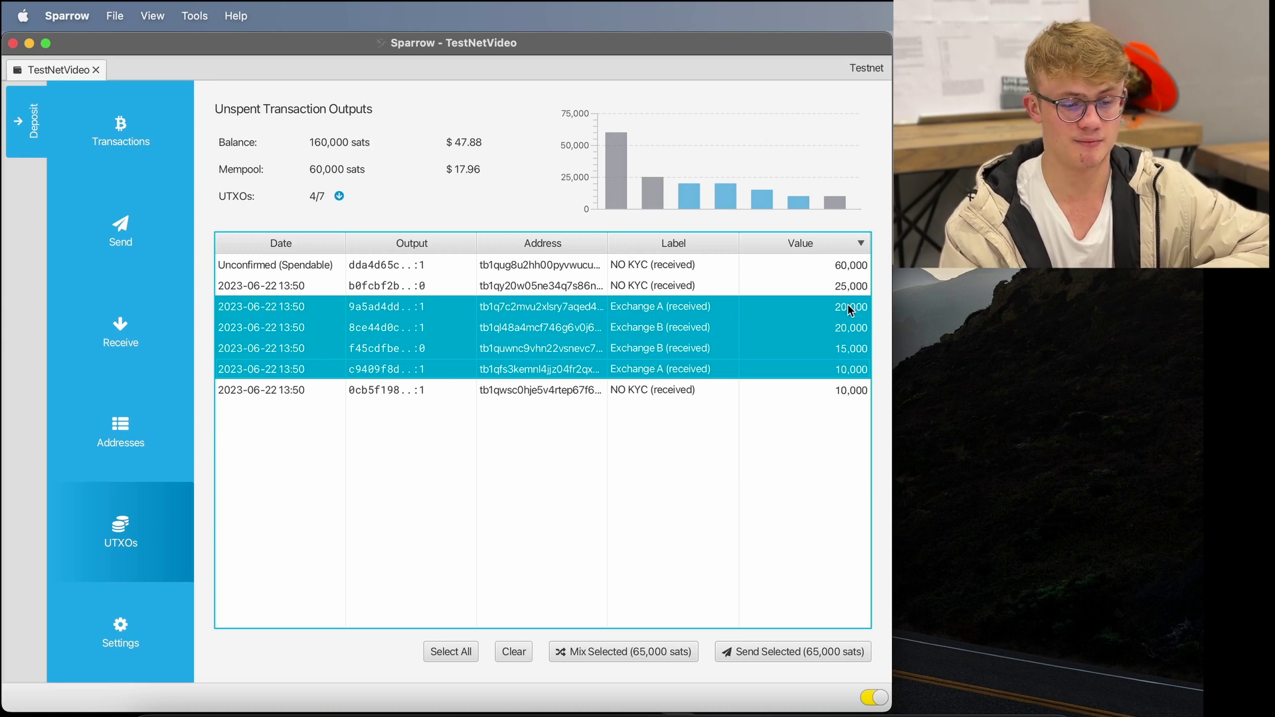
- Start a send from the four outputs, paste the copied address as payee and label it 'Consolidate'
{"action": "left_click", "coordinate": [770, 651]}
{"action": "double_click", "coordinate": [460, 146]}
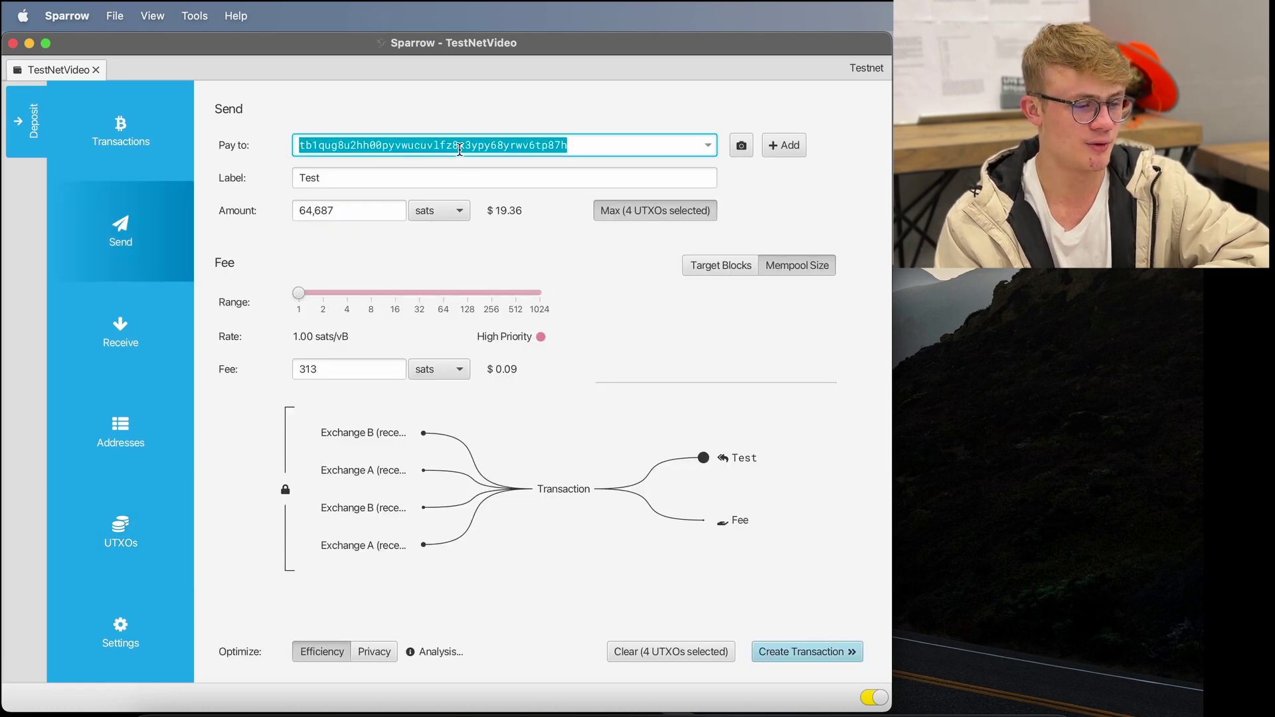
{"action": "key", "text": "BackSpace"}
{"action": "key", "text": "super+v"}
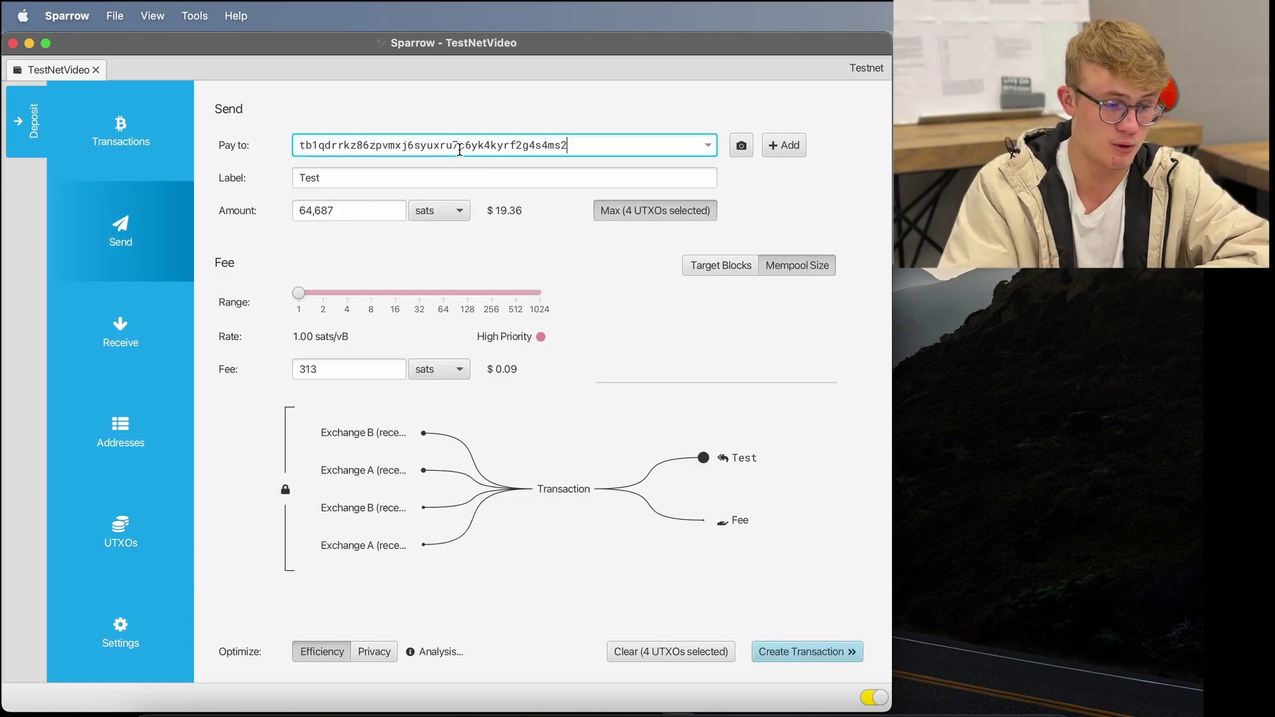
{"action": "double_click", "coordinate": [325, 177]}
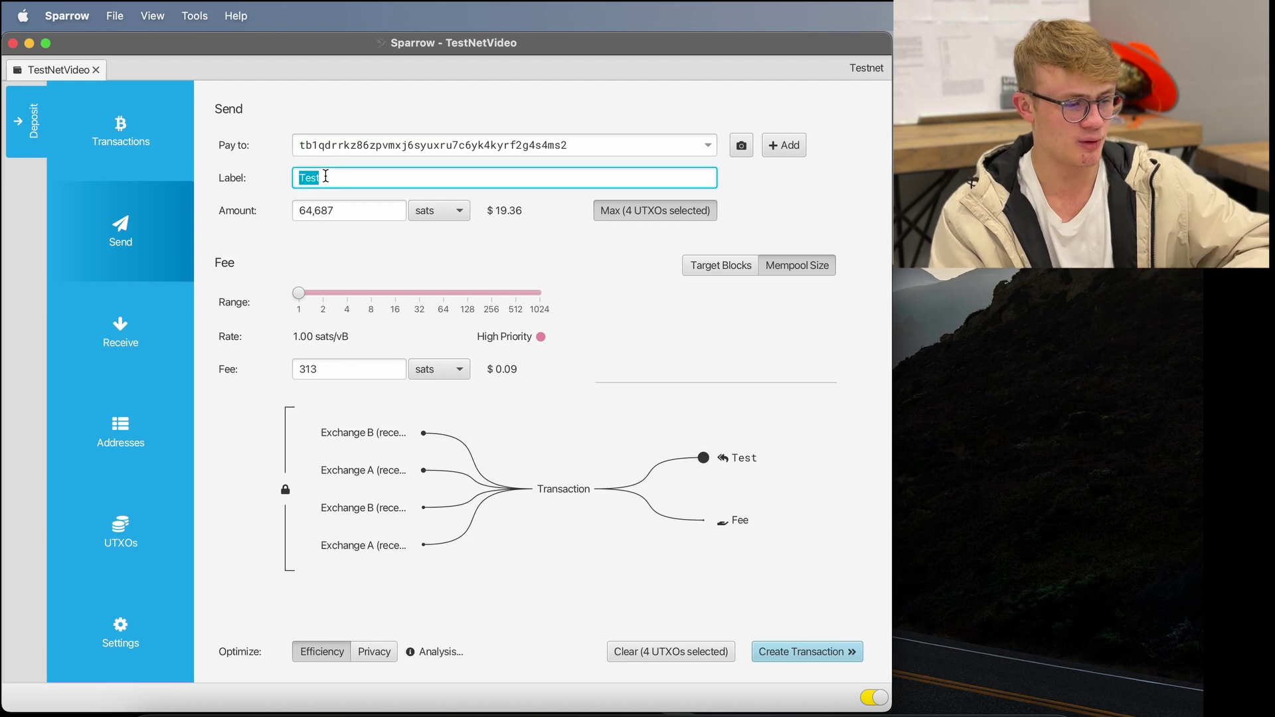
{"action": "type", "text": "Consolidate"}
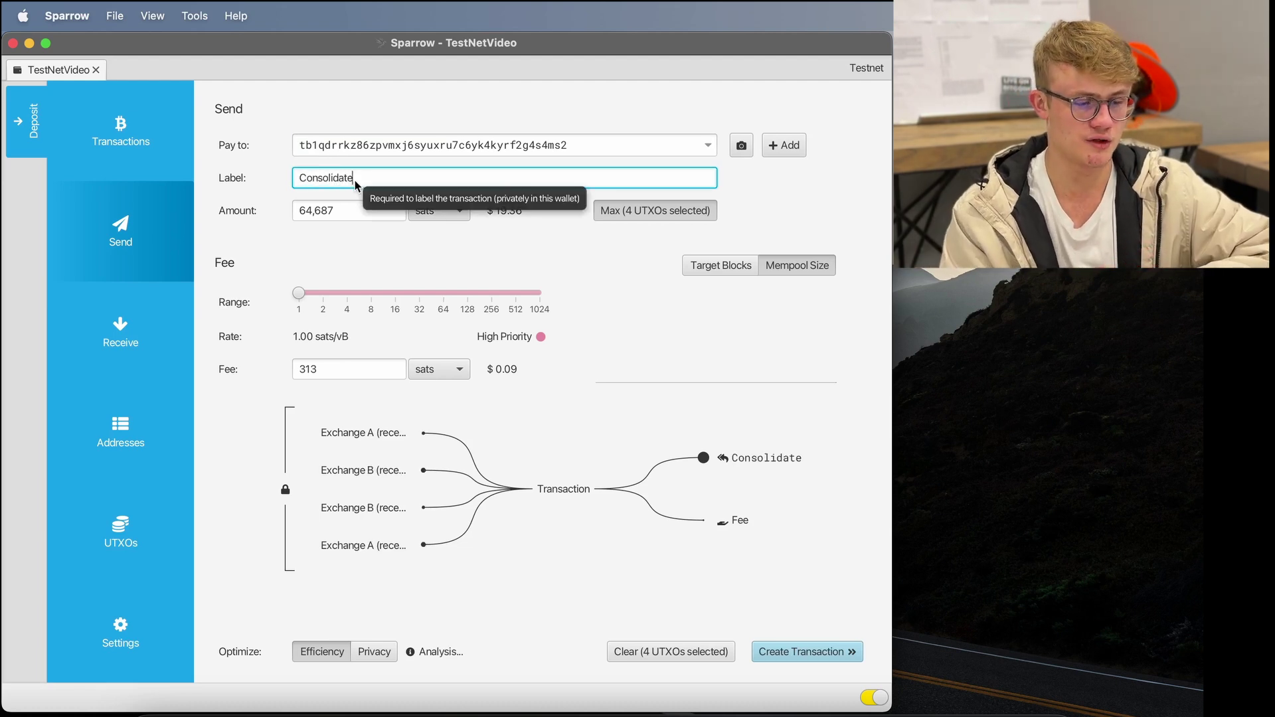
{"action": "left_click", "coordinate": [647, 214]}
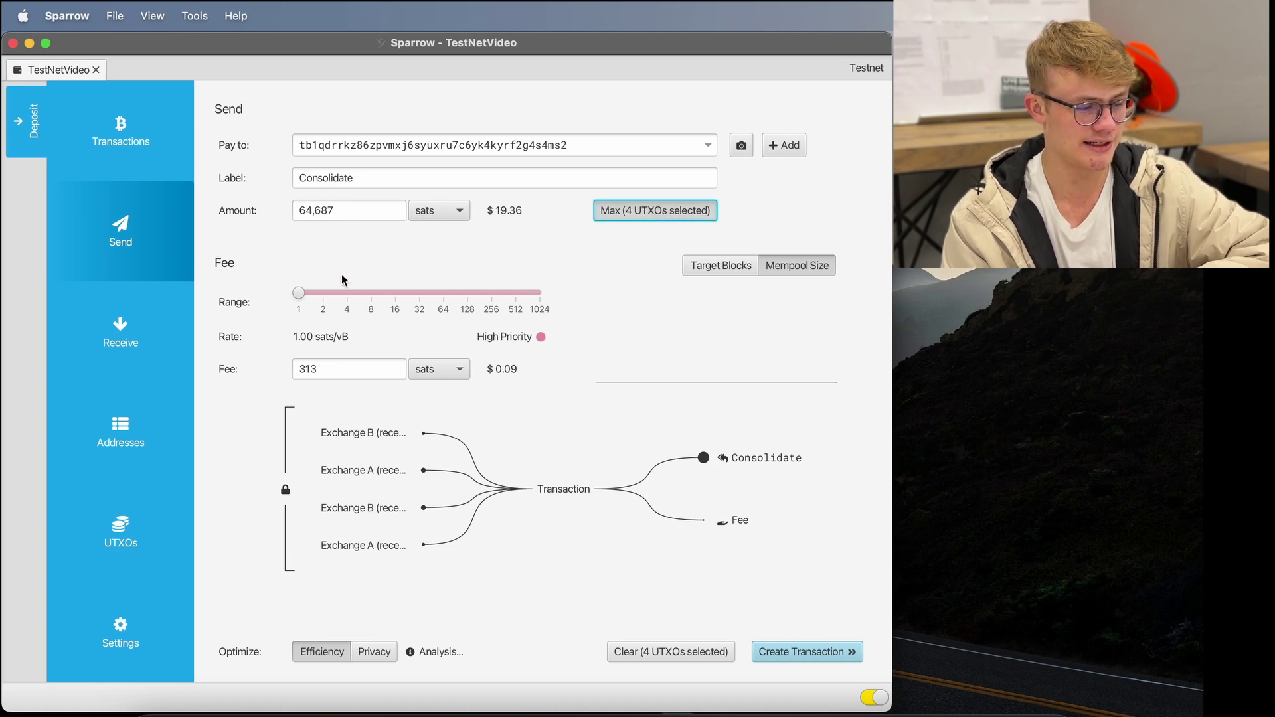
- Try a fee rate of about 11.56 sats/vB, then return it to 1 sat/vB (313-sat fee)
{"action": "left_click", "coordinate": [298, 294]}
{"action": "left_click_drag", "start_coordinate": [298, 294], "coordinate": [384, 326]}
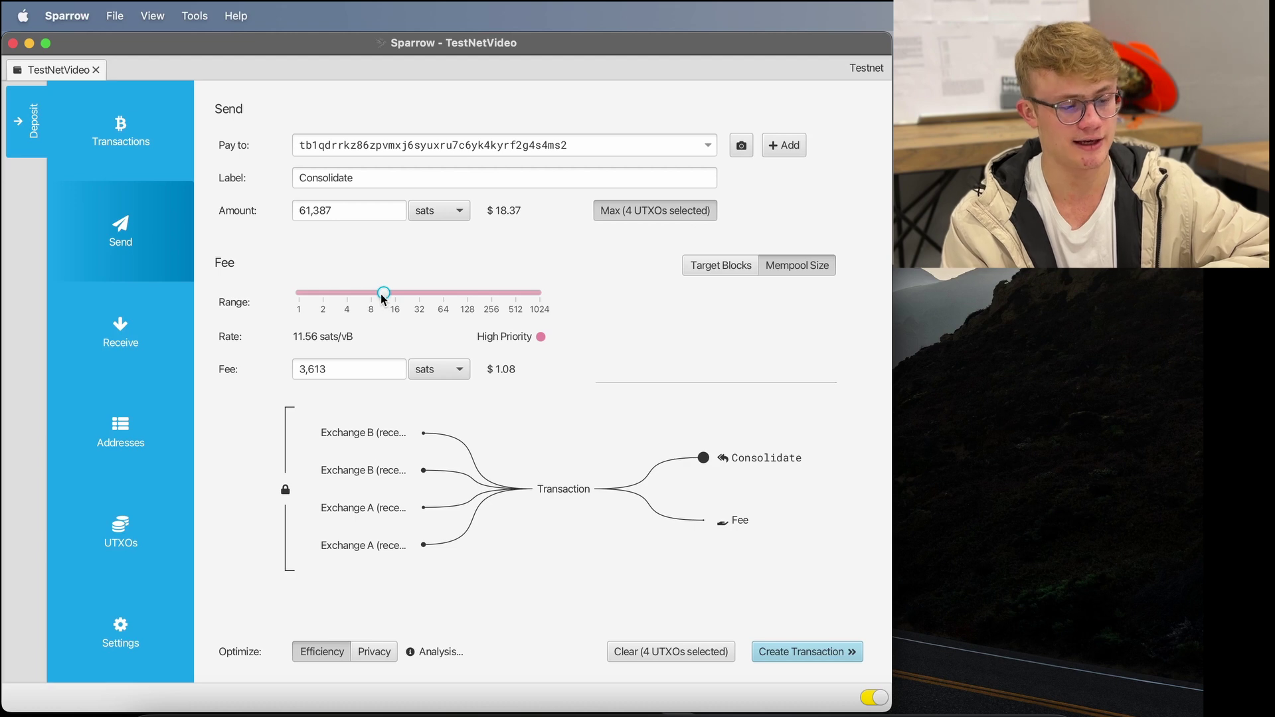
{"action": "left_click_drag", "start_coordinate": [383, 293], "coordinate": [286, 276]}
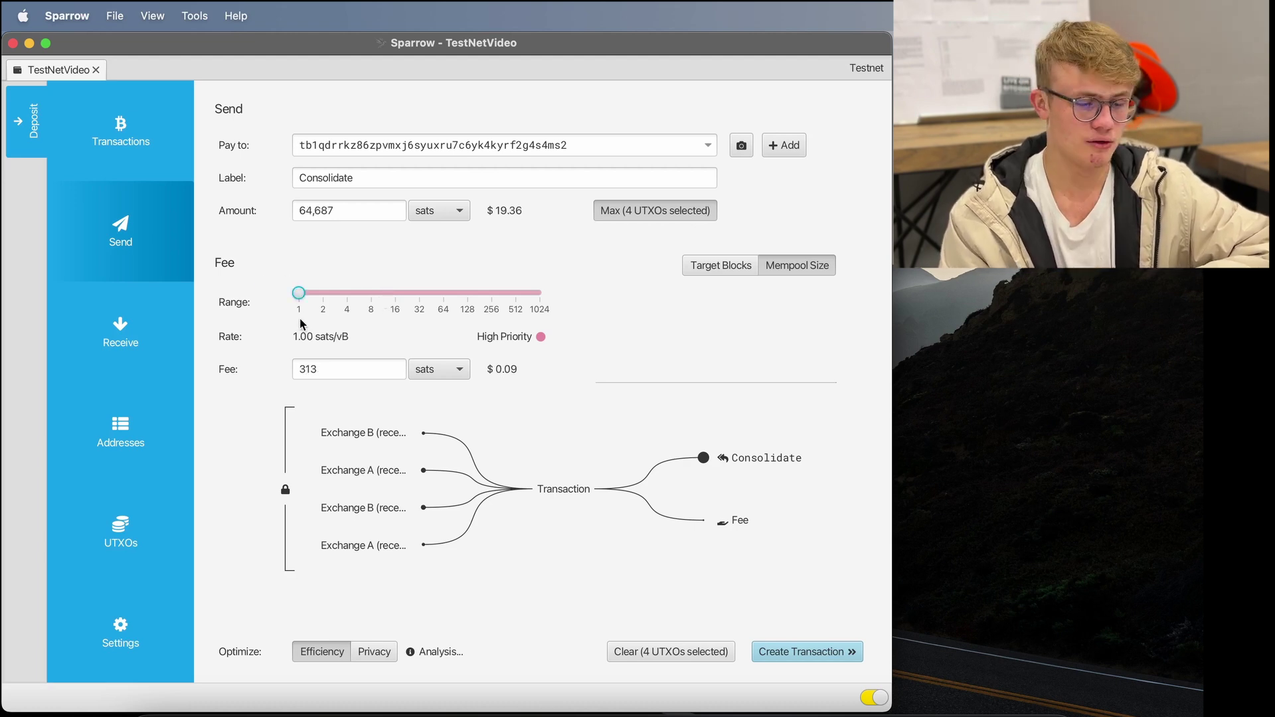
{"action": "mouse_move", "coordinate": [363, 440]}
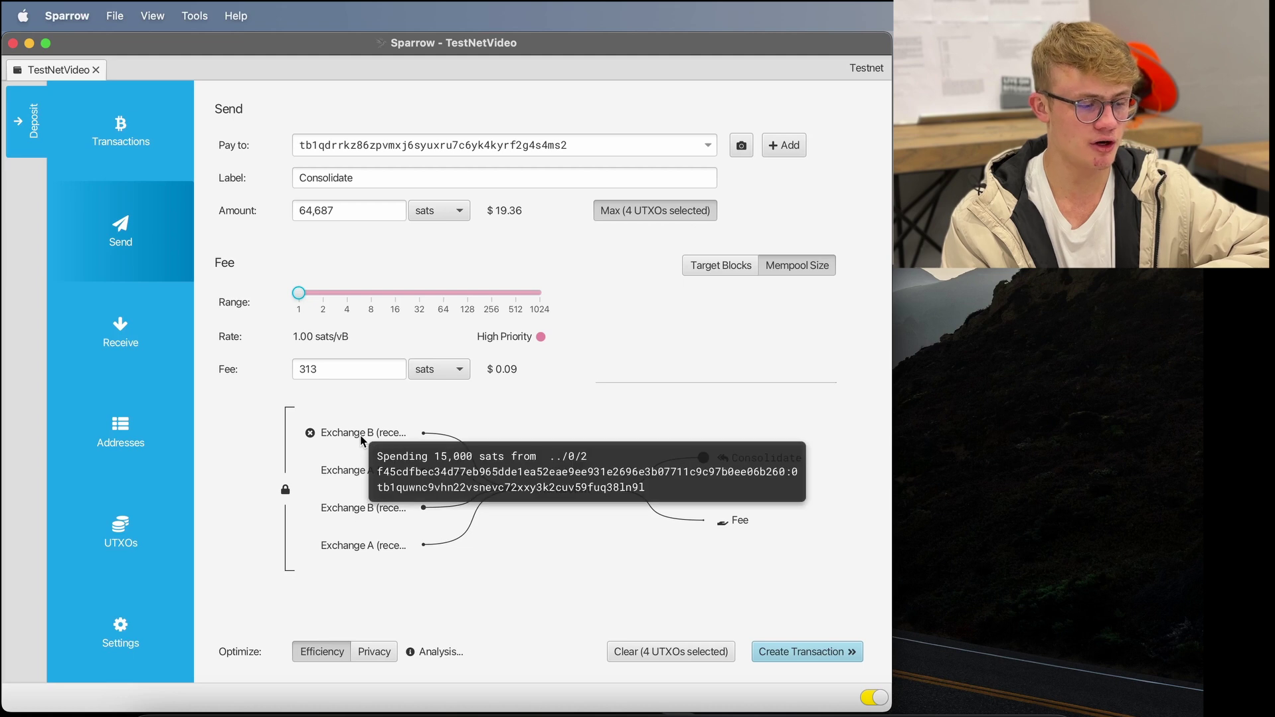
{"action": "mouse_move", "coordinate": [376, 552]}
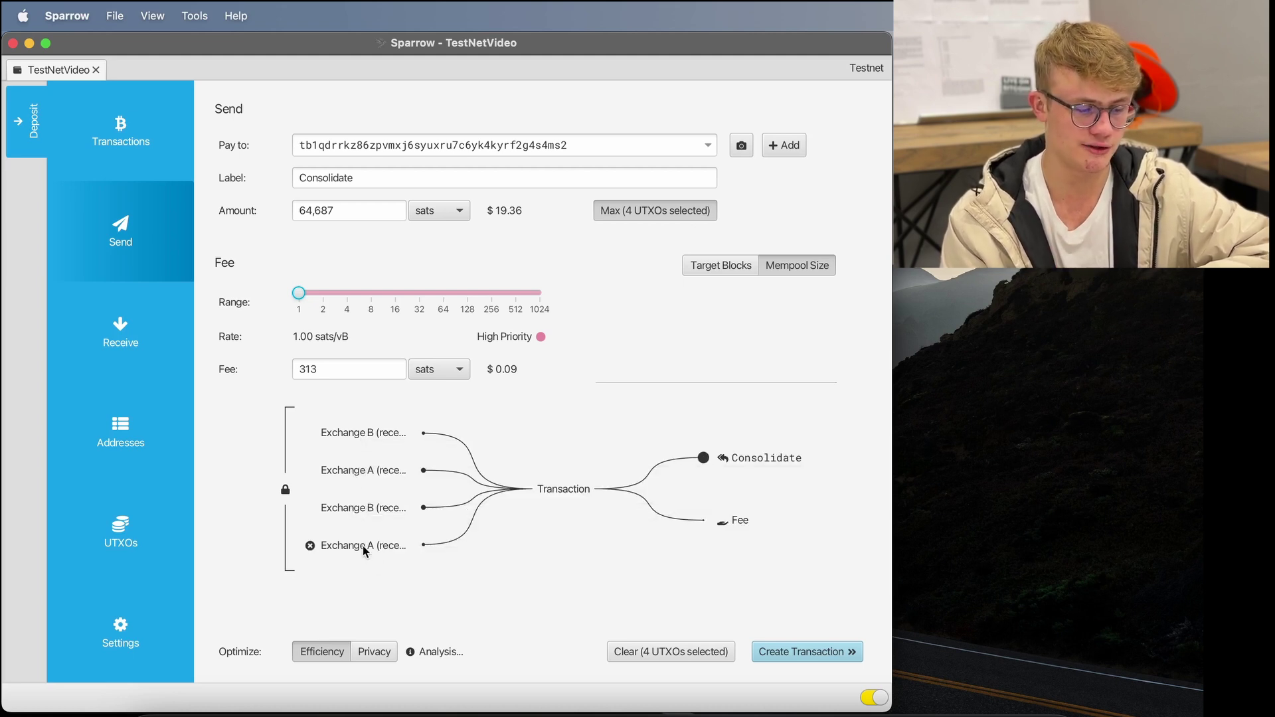
{"action": "mouse_move", "coordinate": [739, 458]}
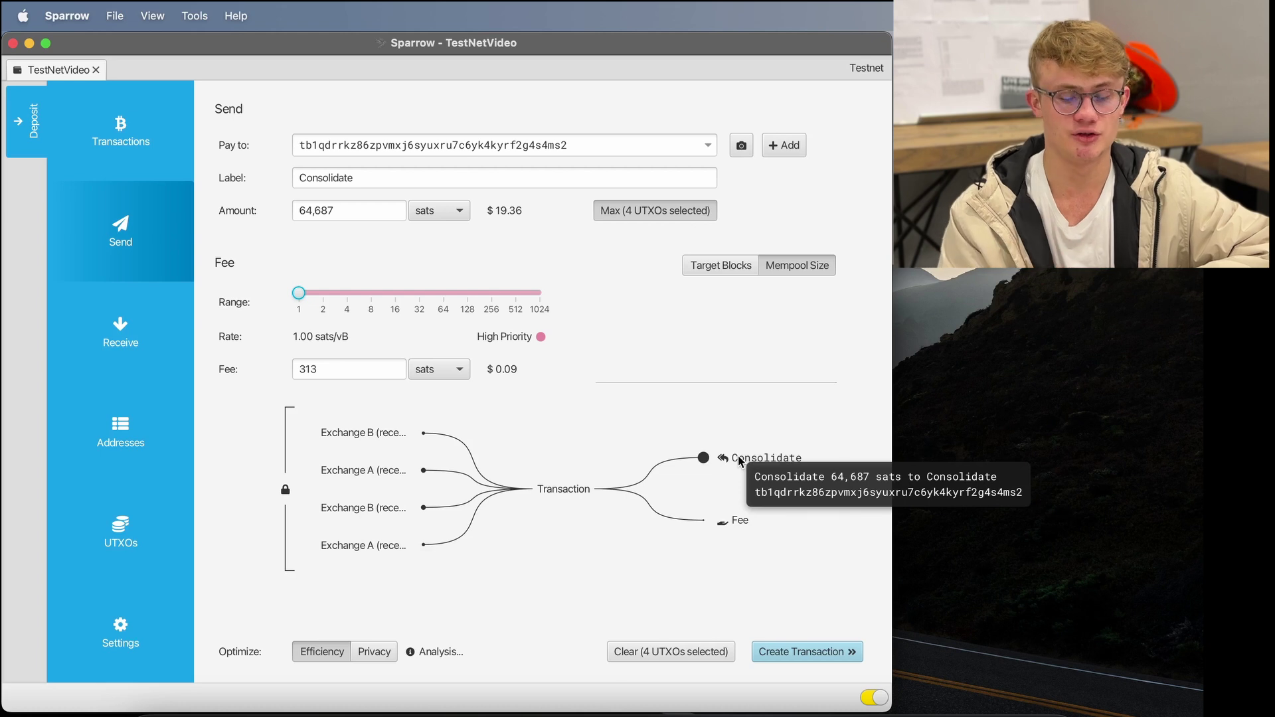
- Create, finalize, sign and broadcast the Consolidate transaction, then return to the TestNetVideo wallet
{"action": "left_click", "coordinate": [788, 654]}
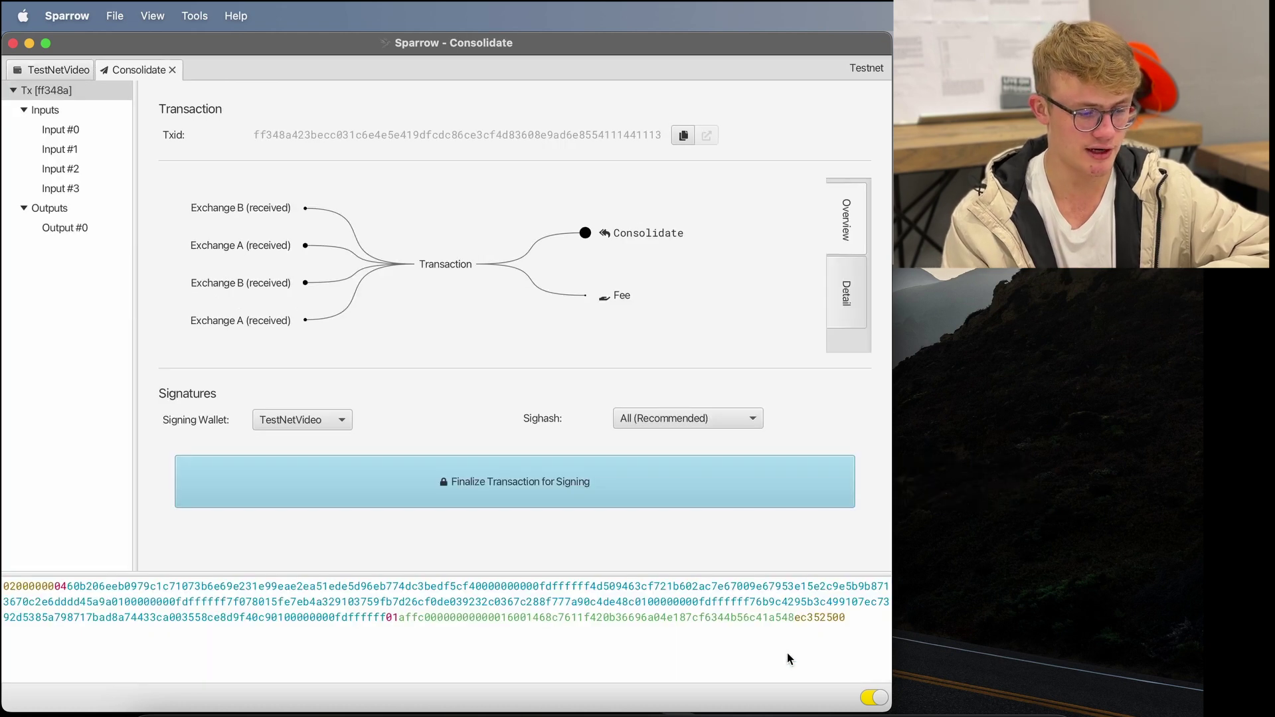
{"action": "left_click", "coordinate": [530, 494]}
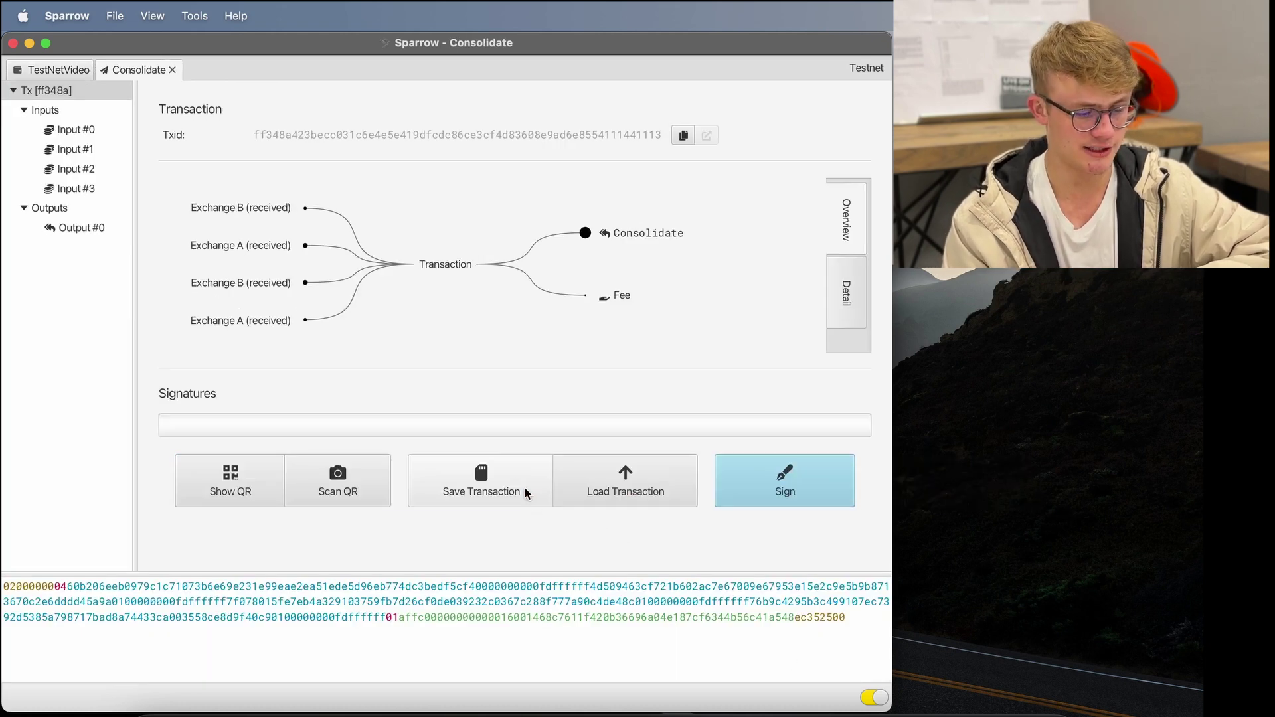
{"action": "left_click", "coordinate": [792, 488]}
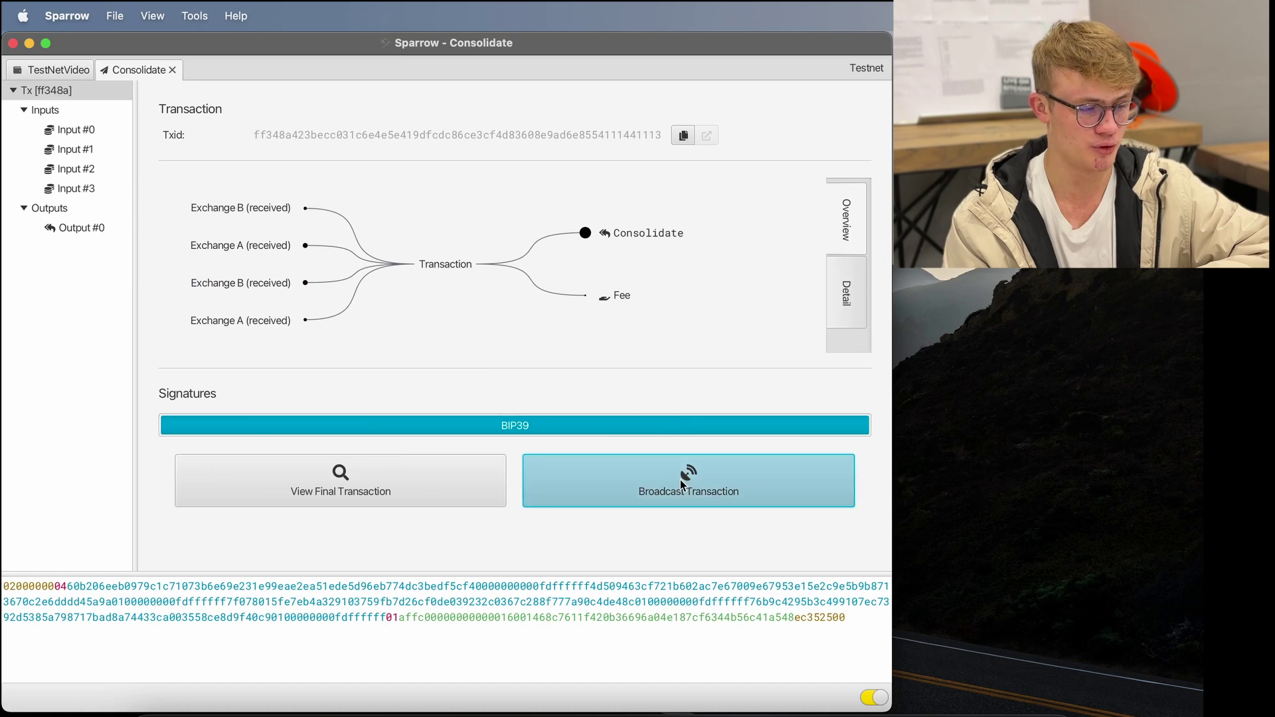
{"action": "left_click", "coordinate": [682, 485]}
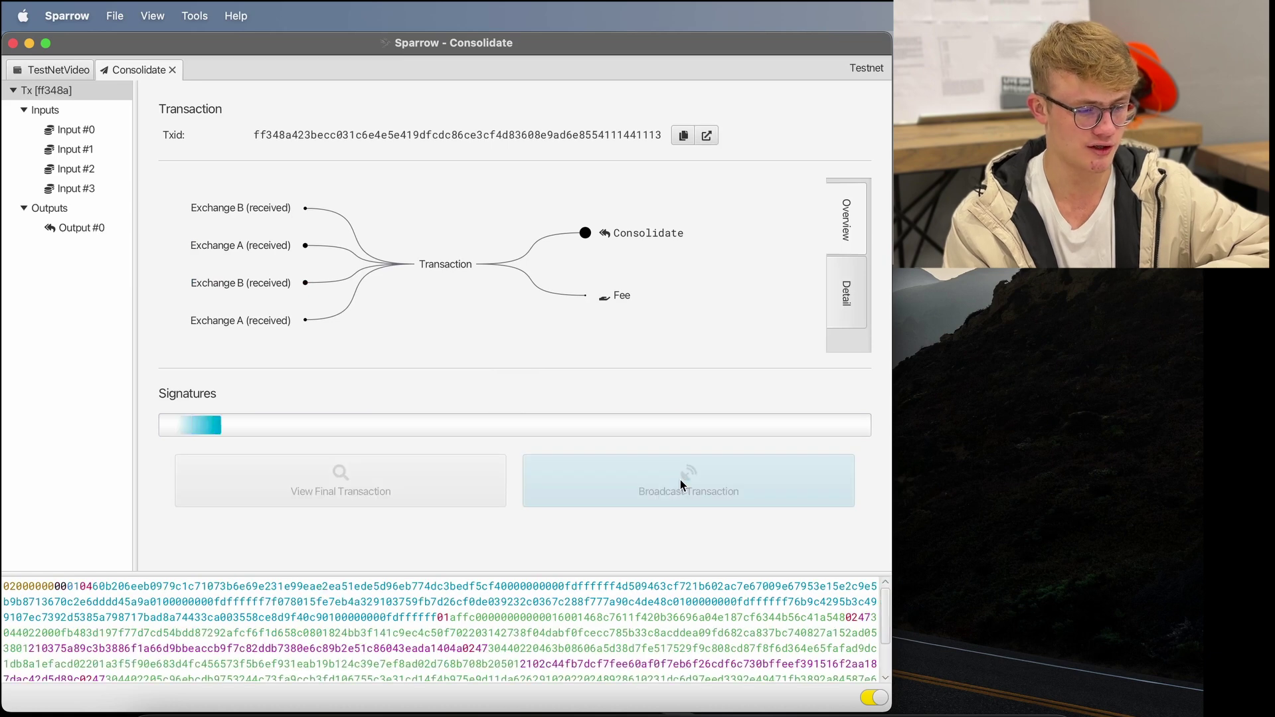
{"action": "left_click", "coordinate": [59, 73]}
- In the UTXO list, select the 64,687, 60,000, 25,000 and 10,000-sat outputs in turn, then clear the selection
{"action": "left_click", "coordinate": [116, 535]}
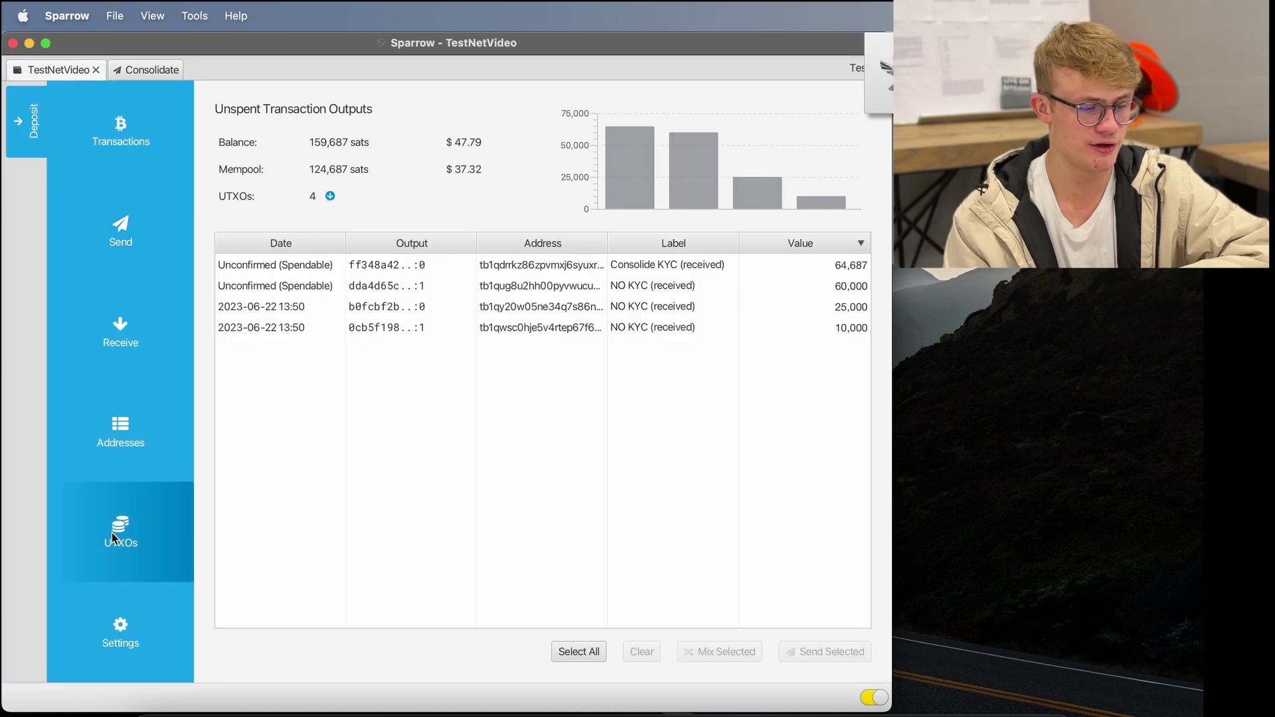
{"action": "left_click", "coordinate": [671, 267]}
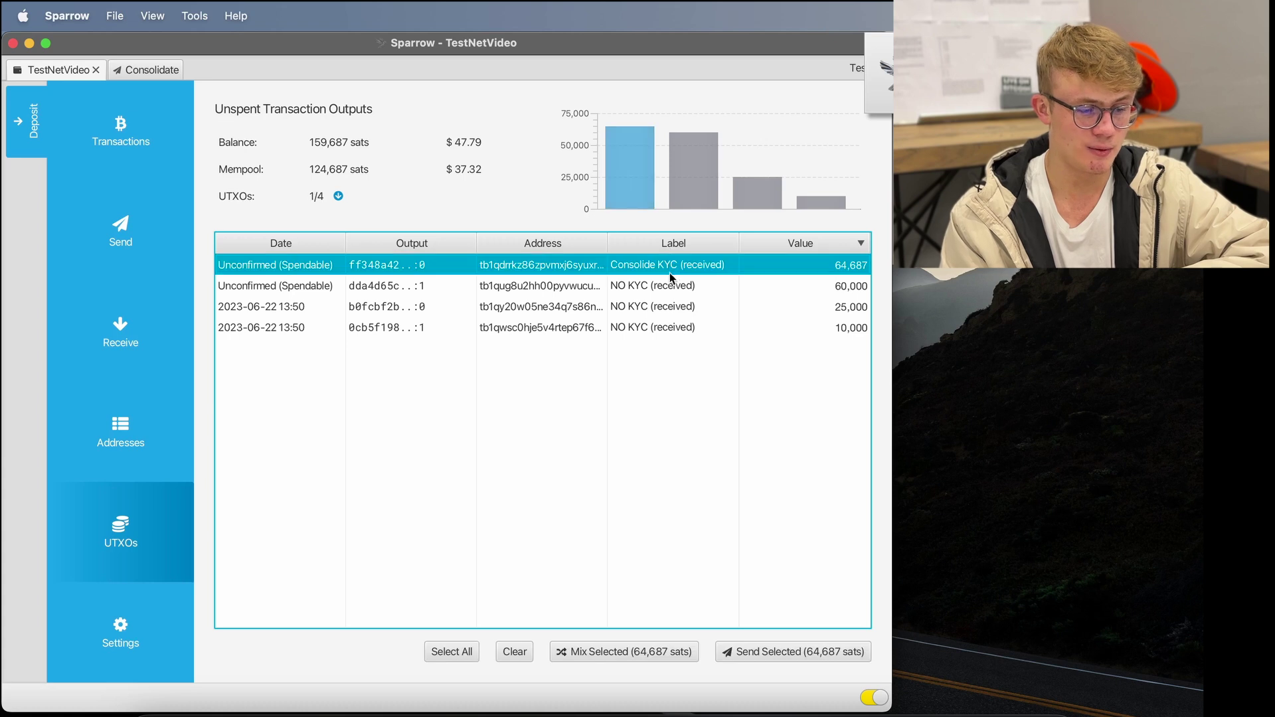
{"action": "left_click", "coordinate": [670, 280]}
{"action": "left_click", "coordinate": [672, 307]}
{"action": "left_click", "coordinate": [671, 329]}
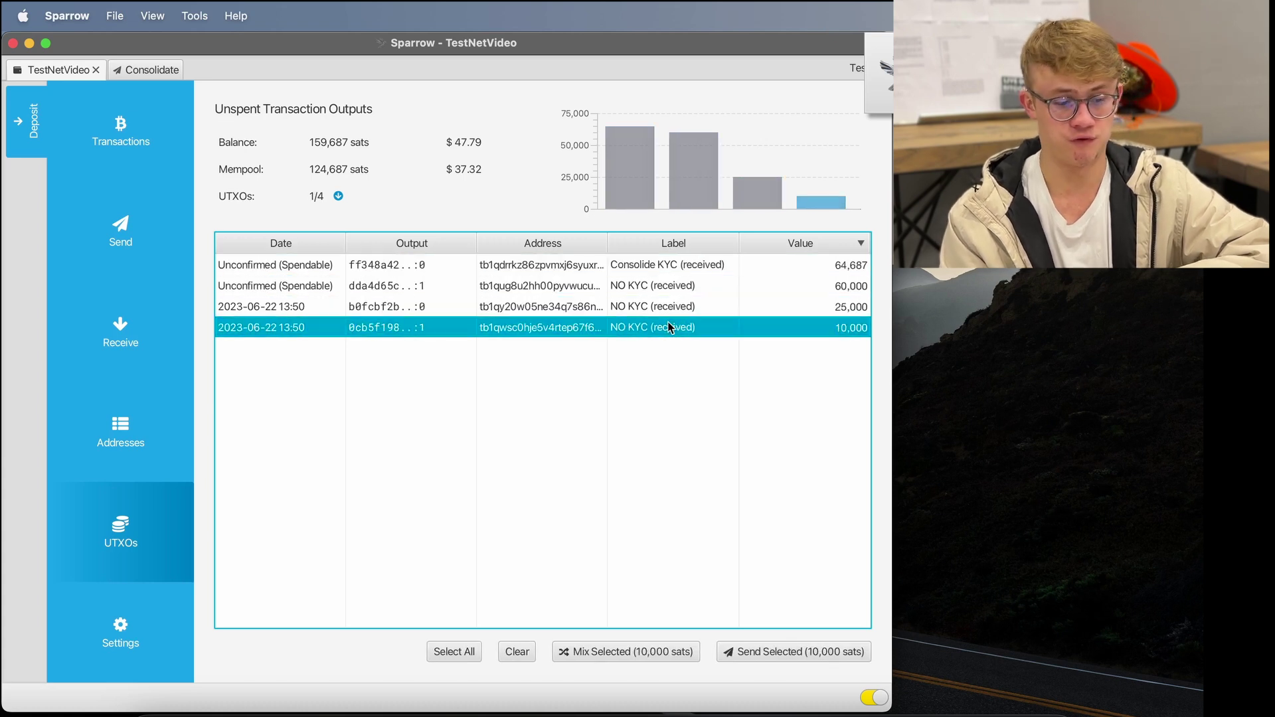
{"action": "left_click", "coordinate": [694, 428]}
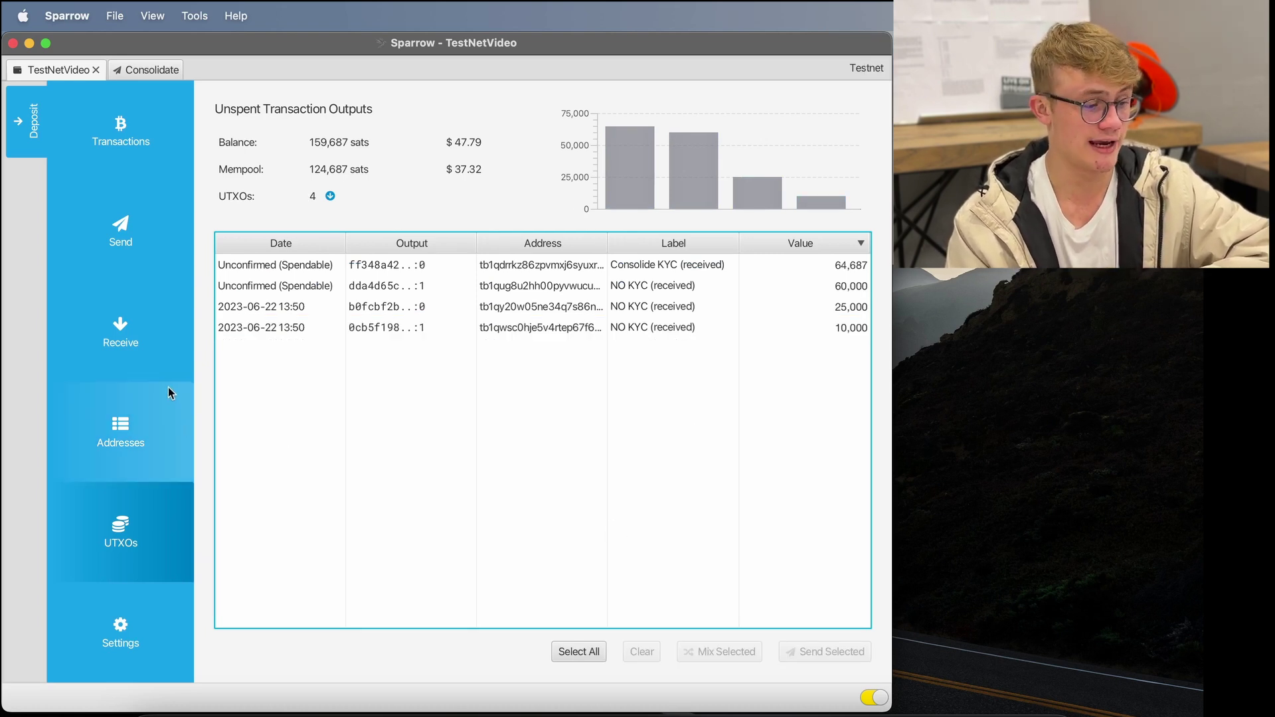
- Label receive address m/84'/1'/0'/0/8 'Consolidate NO KYC' and copy it
{"action": "left_click", "coordinate": [122, 339]}
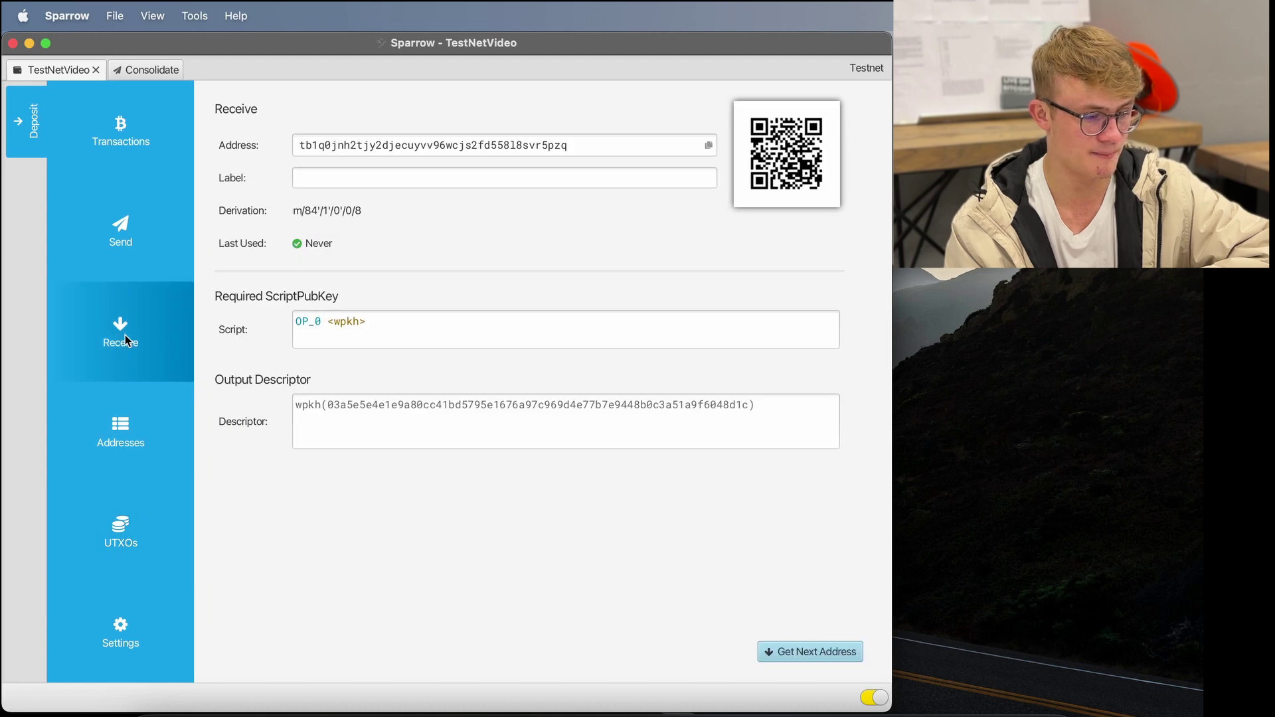
{"action": "left_click", "coordinate": [325, 175]}
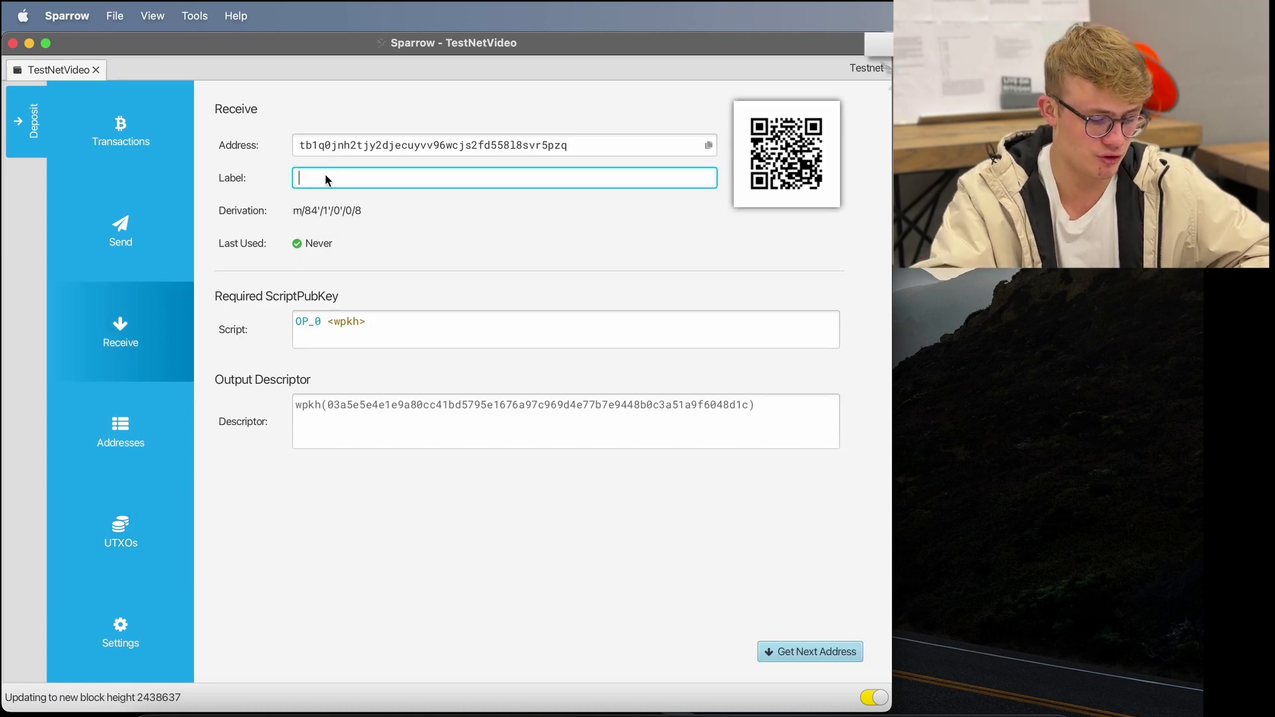
{"action": "type", "text": "Consolidate"}
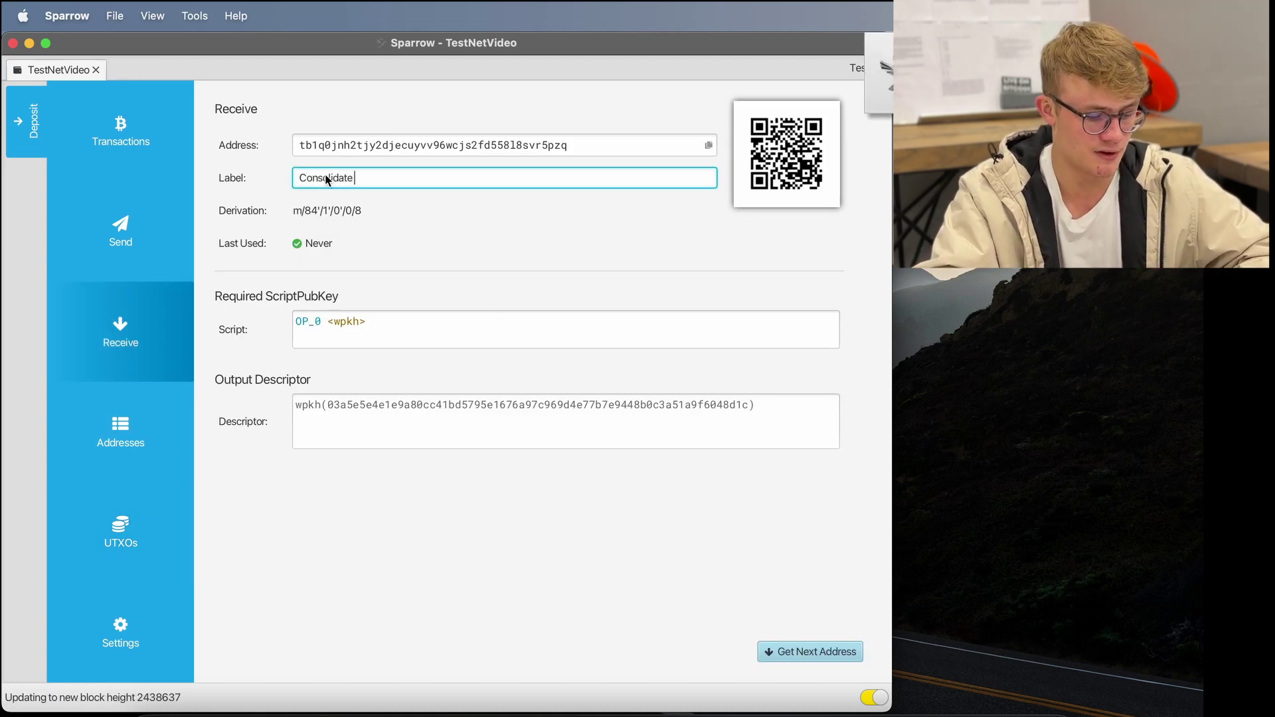
{"action": "type", "text": " NO KYC"}
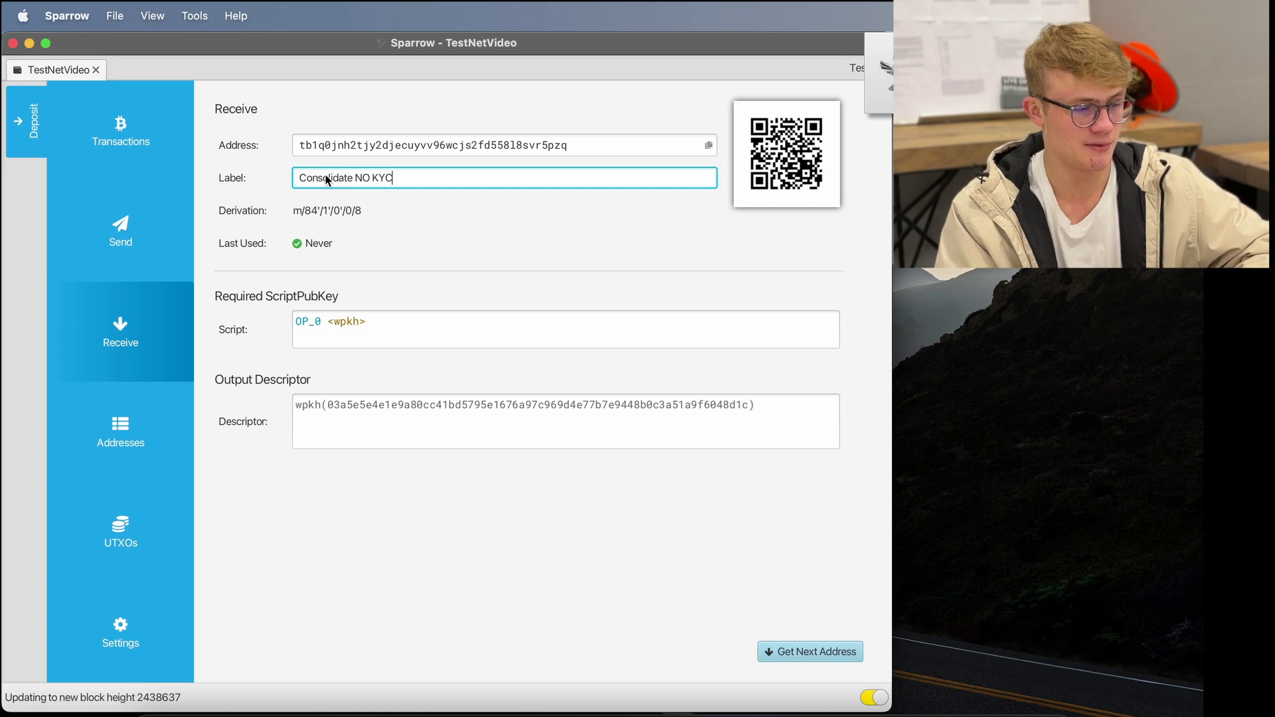
{"action": "left_click", "coordinate": [707, 145]}
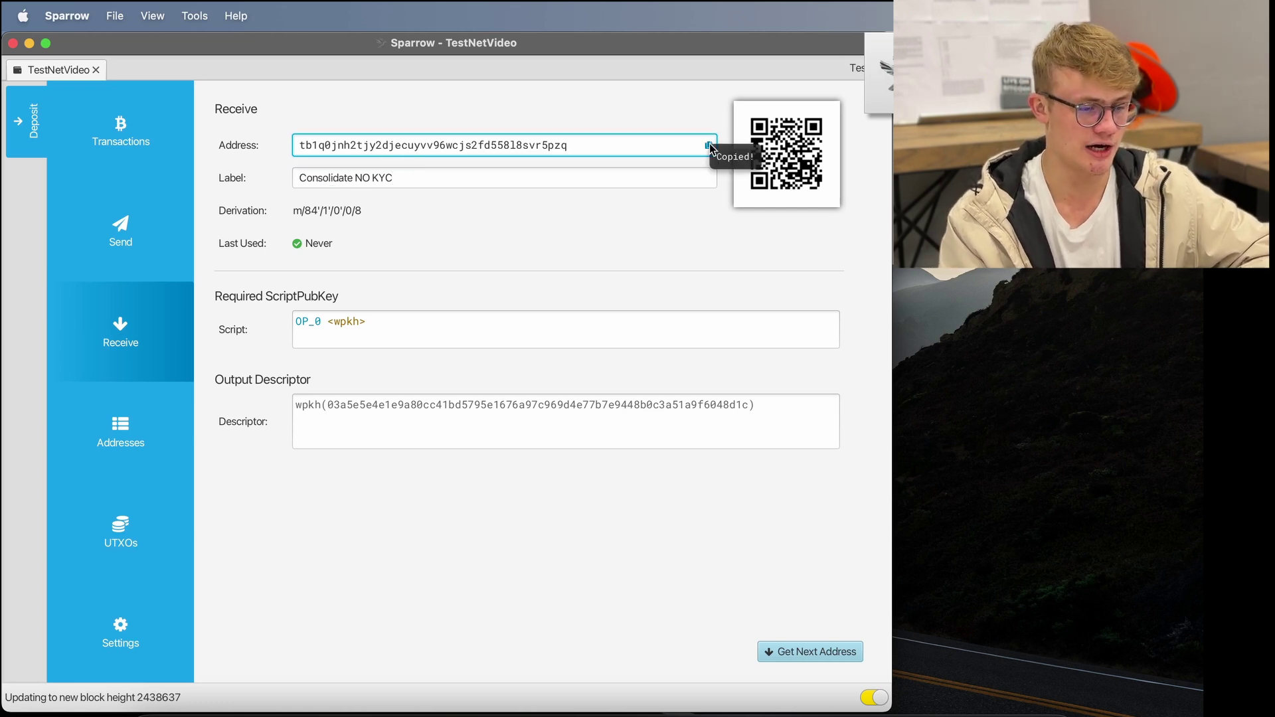
- Select the 60,000, 25,000 and 10,000-sat NO KYC outputs in the UTXO list
{"action": "left_click", "coordinate": [126, 532]}
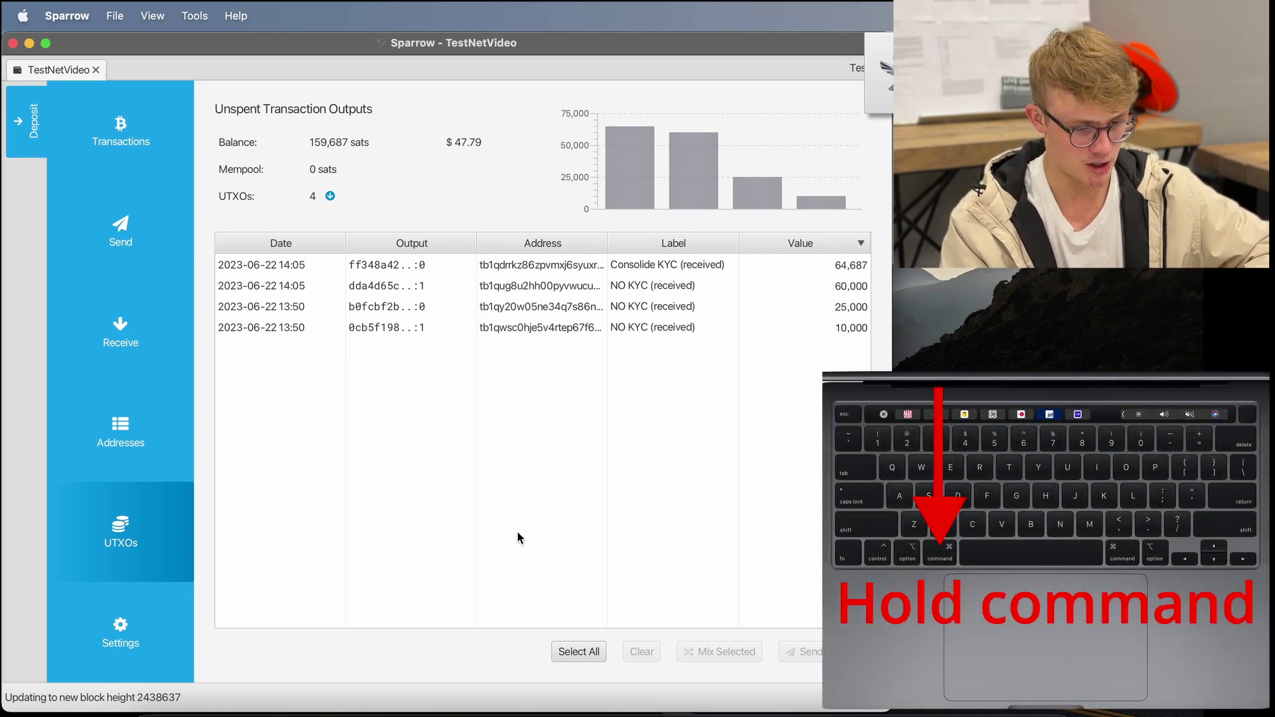
{"action": "left_click", "coordinate": [651, 286]}
{"action": "left_click", "coordinate": [649, 306], "text": "super"}
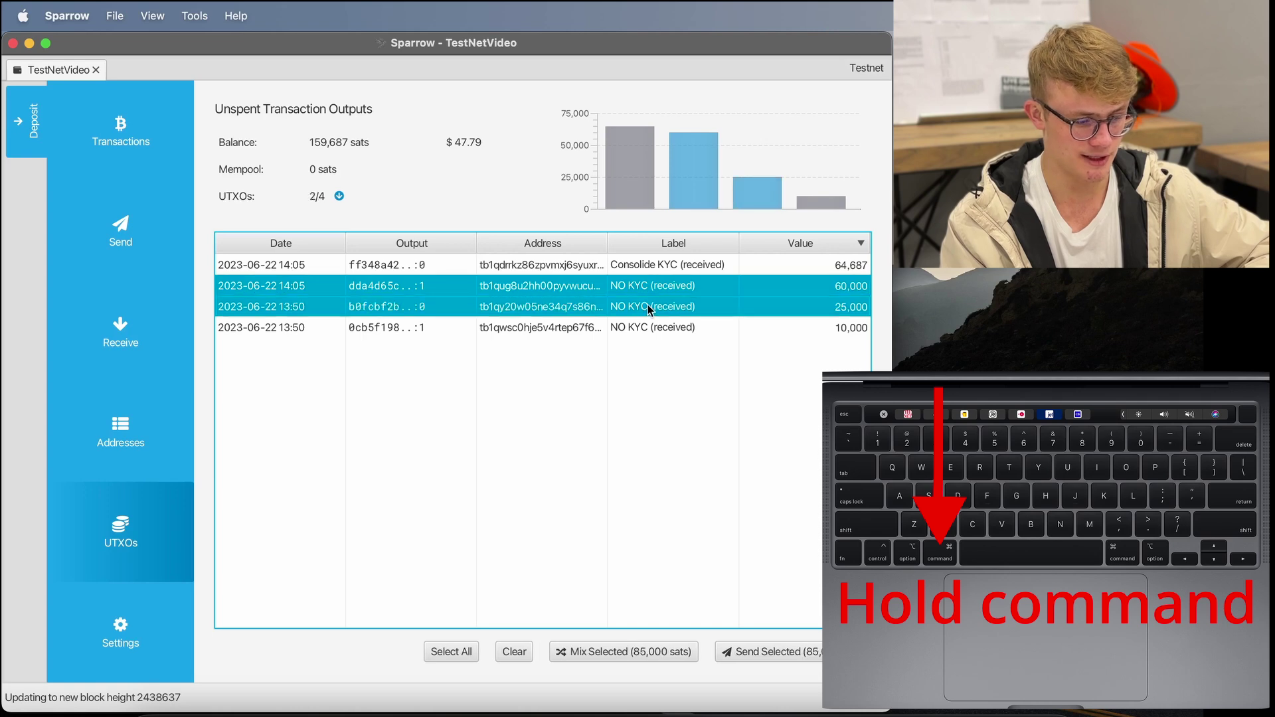
{"action": "left_click", "coordinate": [652, 329], "text": "super"}
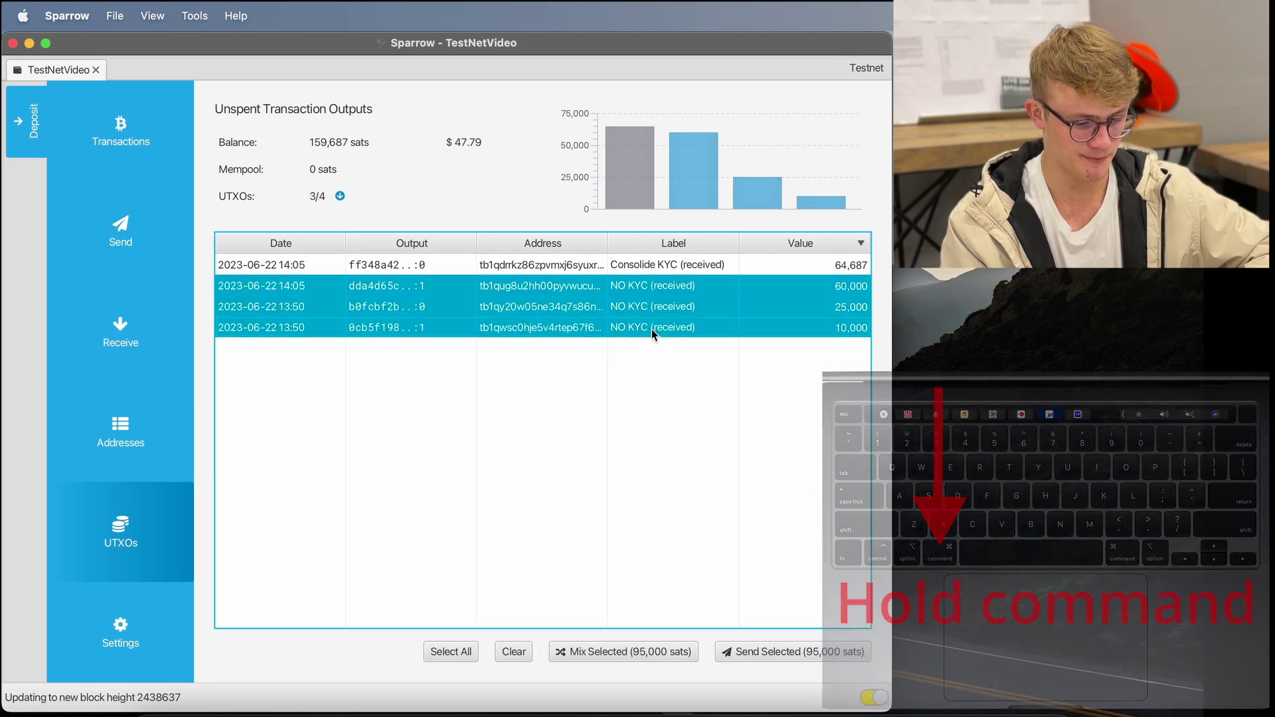
- Start a payment of the three selected UTXOs to the copied address, labelled 'Consolidate NO KYC'
{"action": "left_click", "coordinate": [778, 654]}
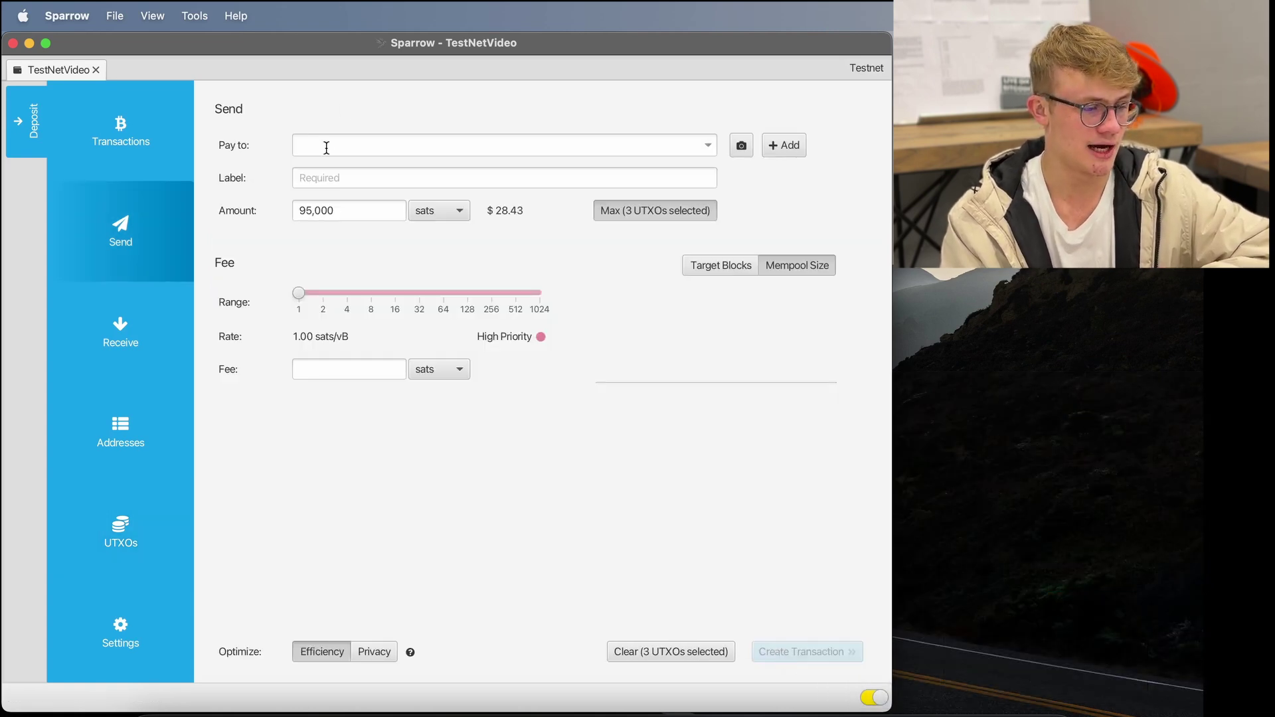
{"action": "left_click", "coordinate": [326, 147]}
{"action": "key", "text": "super+v"}
{"action": "left_click", "coordinate": [356, 184]}
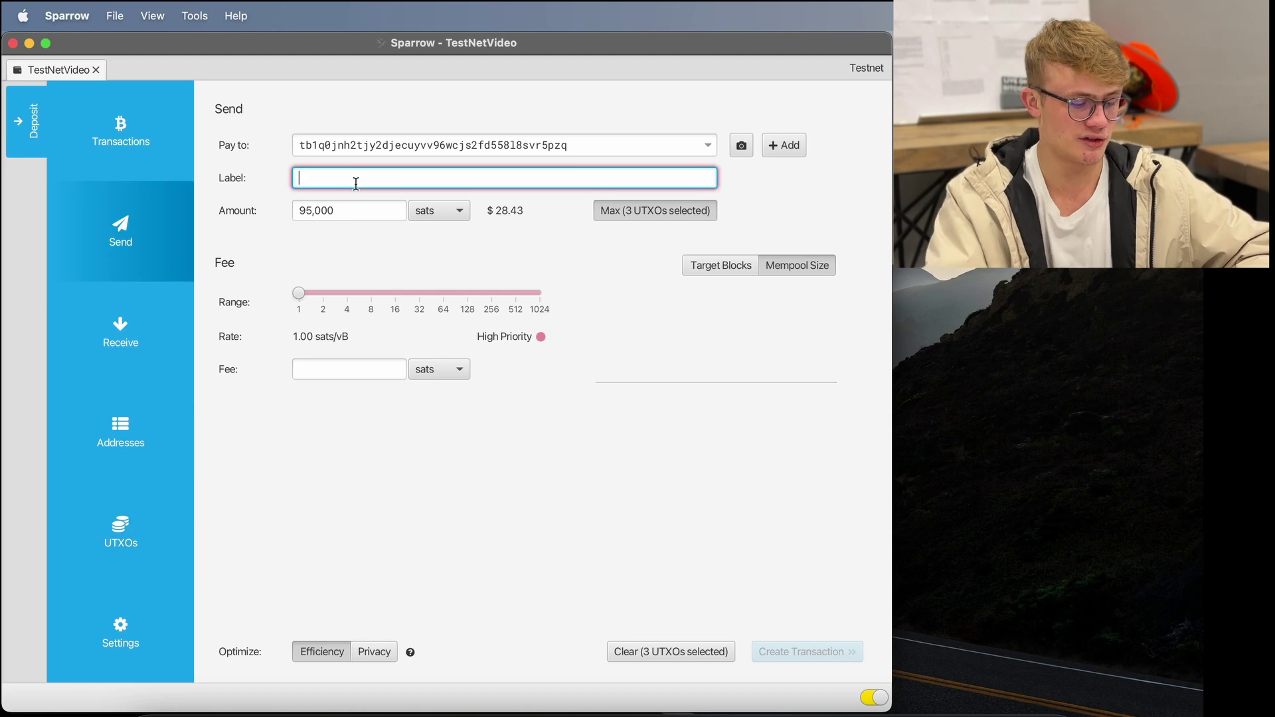
{"action": "type", "text": "Consoli"}
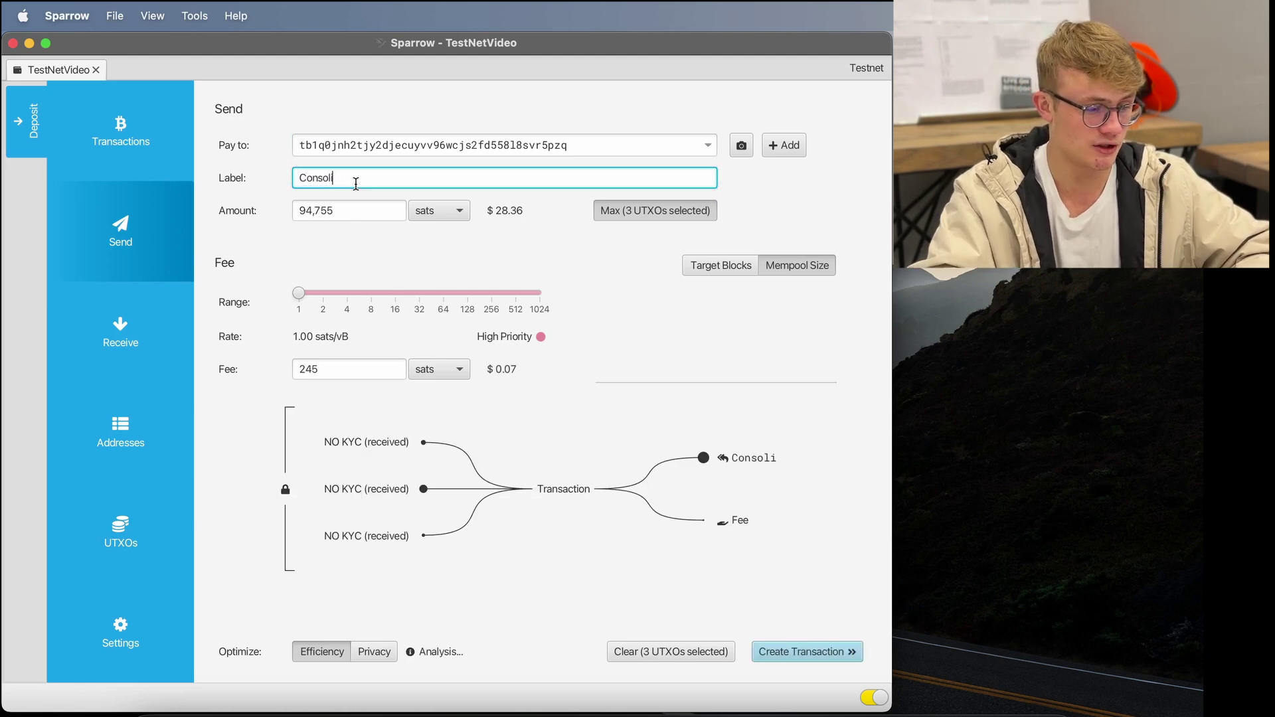
{"action": "type", "text": "date NO KYC"}
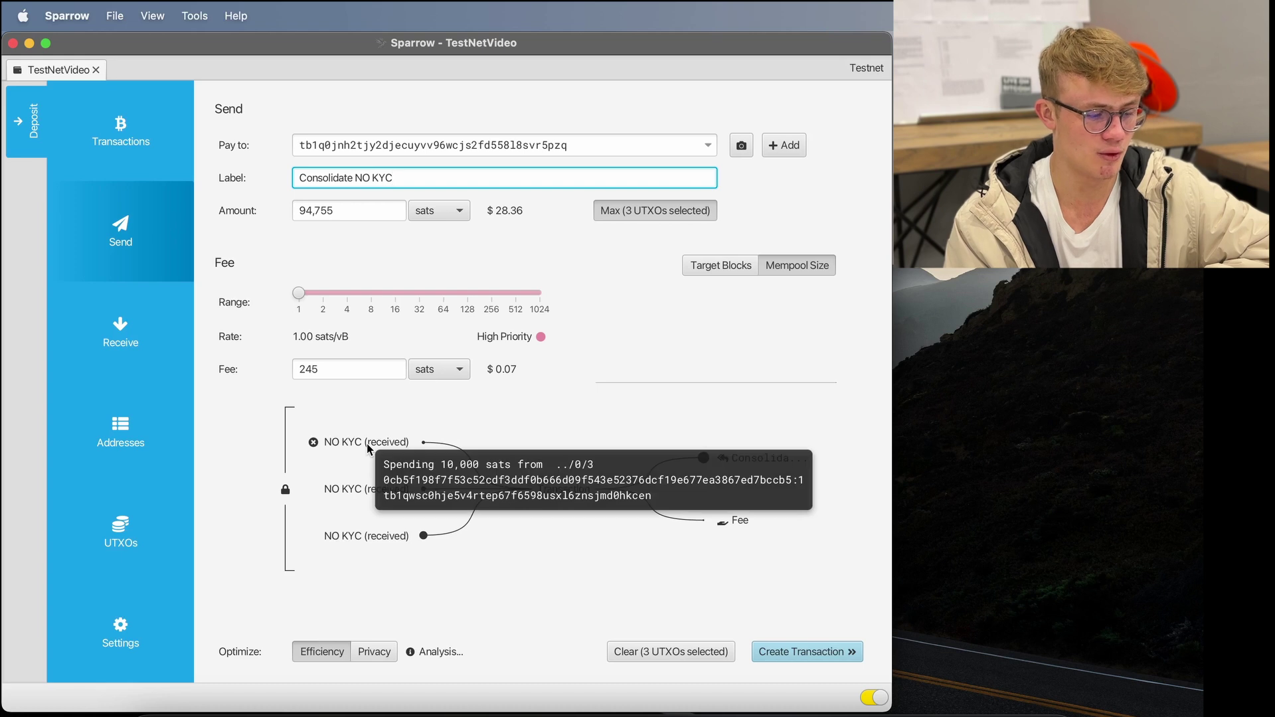
- Create, finalize, sign and broadcast the 94,755-sat Consolidate NO KYC transaction, then close it
{"action": "mouse_move", "coordinate": [355, 491]}
{"action": "mouse_move", "coordinate": [356, 529]}
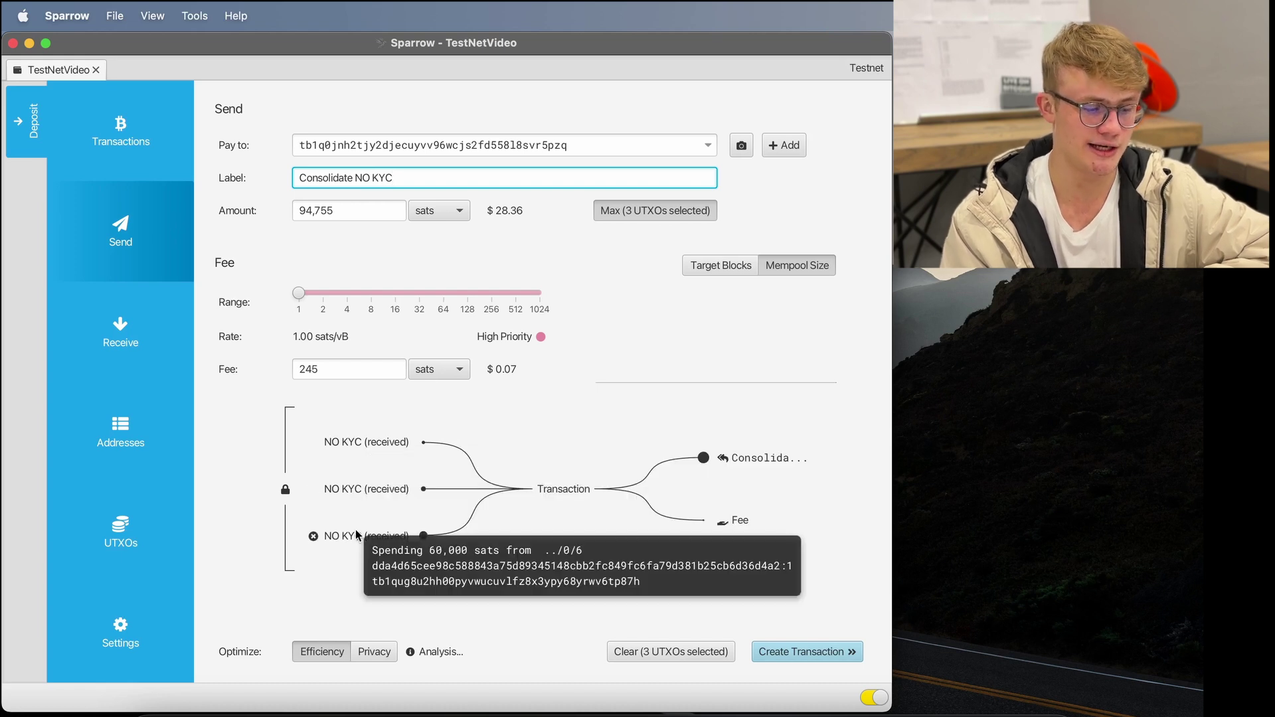
{"action": "mouse_move", "coordinate": [774, 462]}
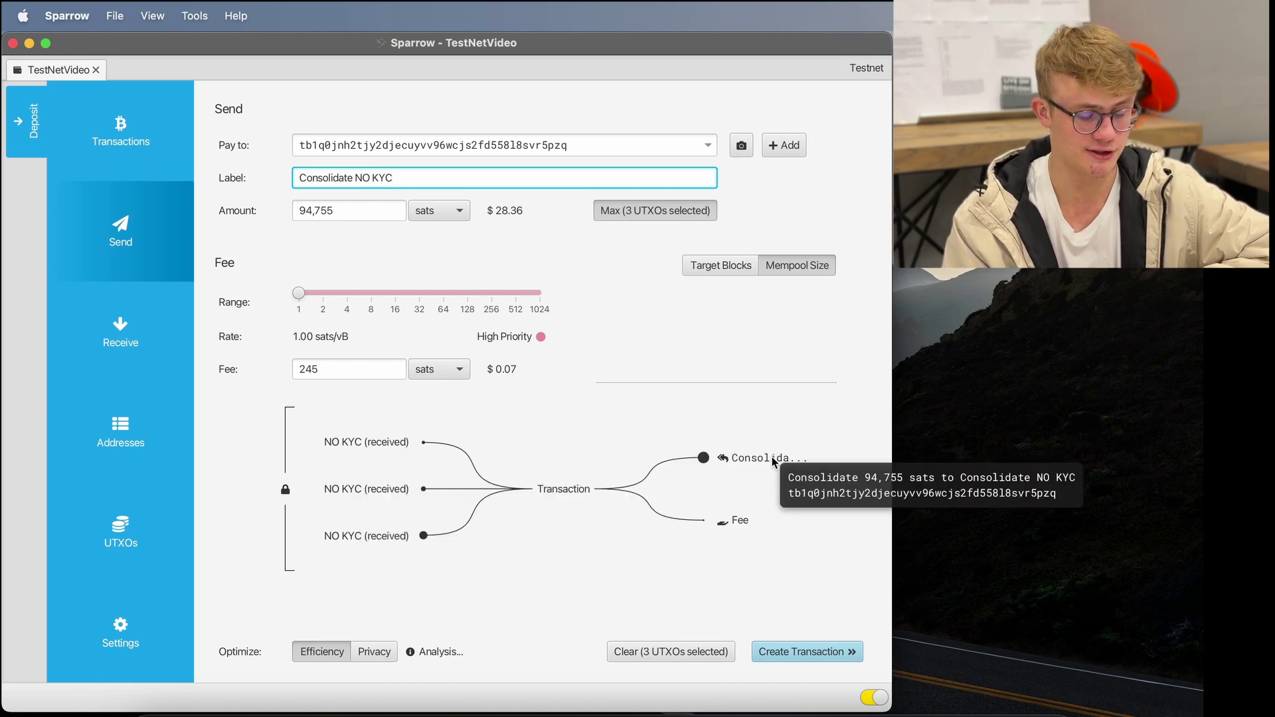
{"action": "mouse_move", "coordinate": [741, 528]}
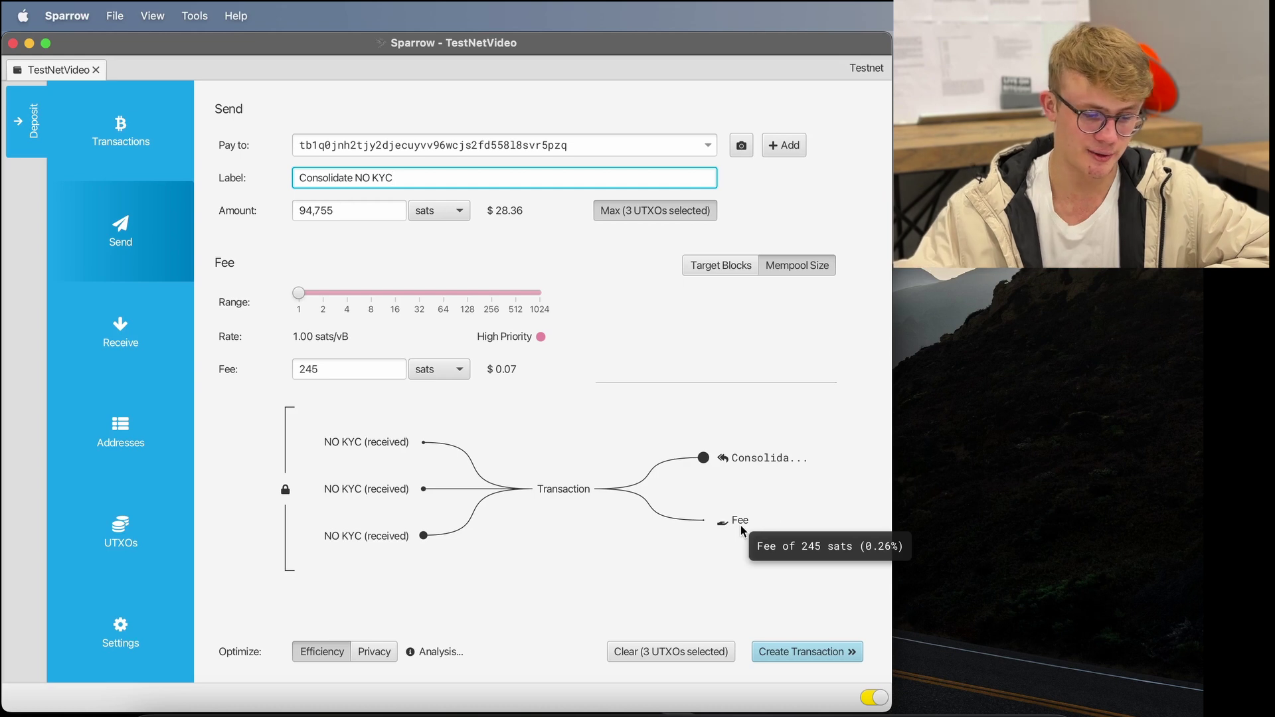
{"action": "left_click", "coordinate": [796, 651]}
{"action": "left_click", "coordinate": [557, 489]}
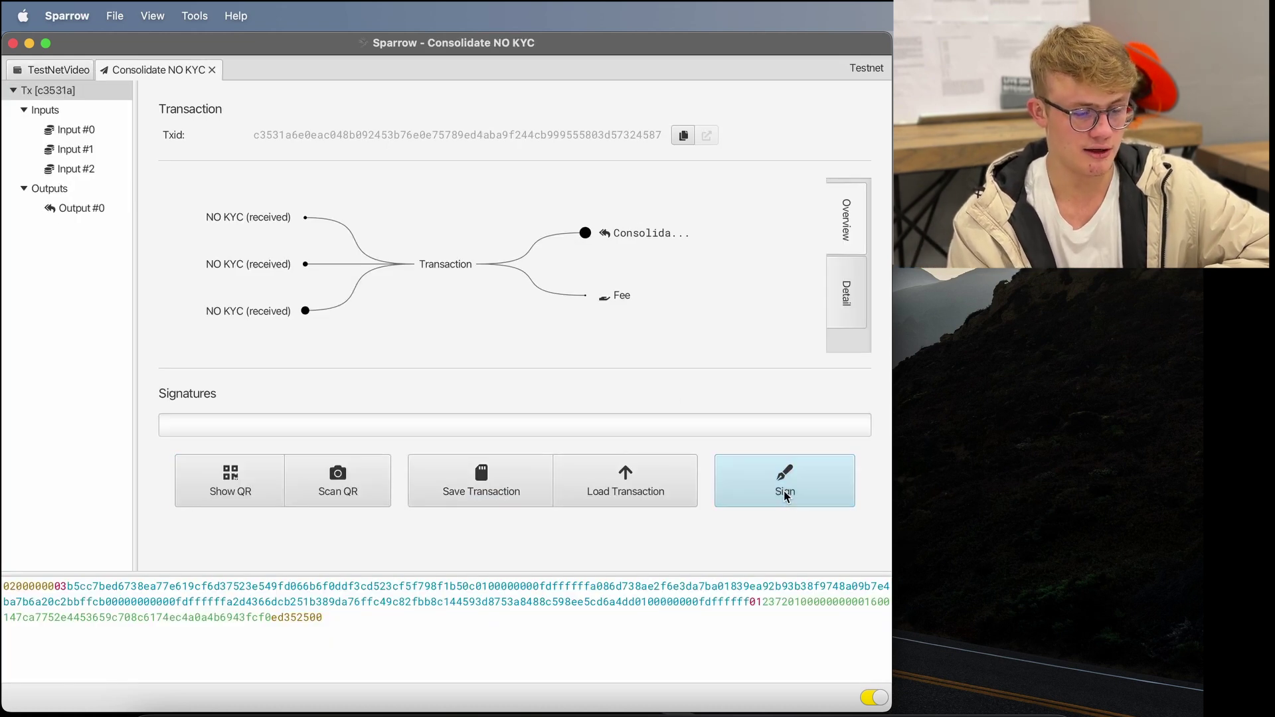
{"action": "left_click", "coordinate": [717, 496]}
{"action": "left_click", "coordinate": [700, 487]}
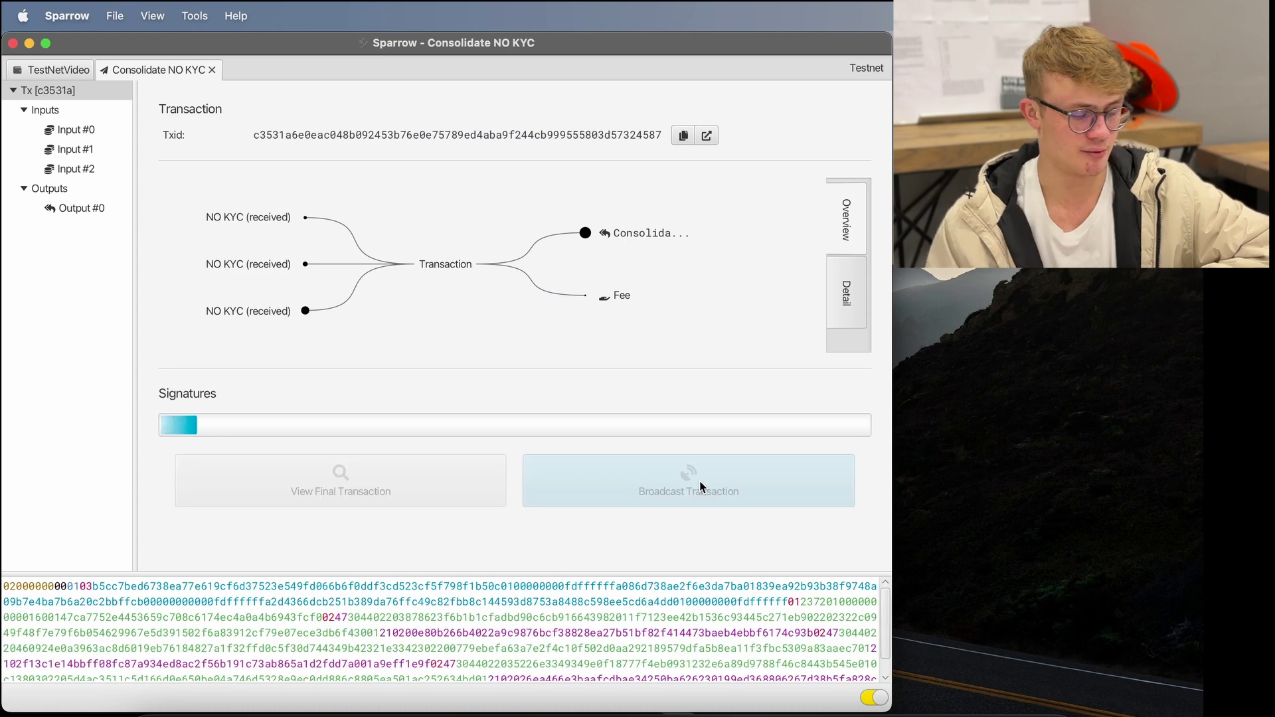
{"action": "left_click", "coordinate": [211, 70]}
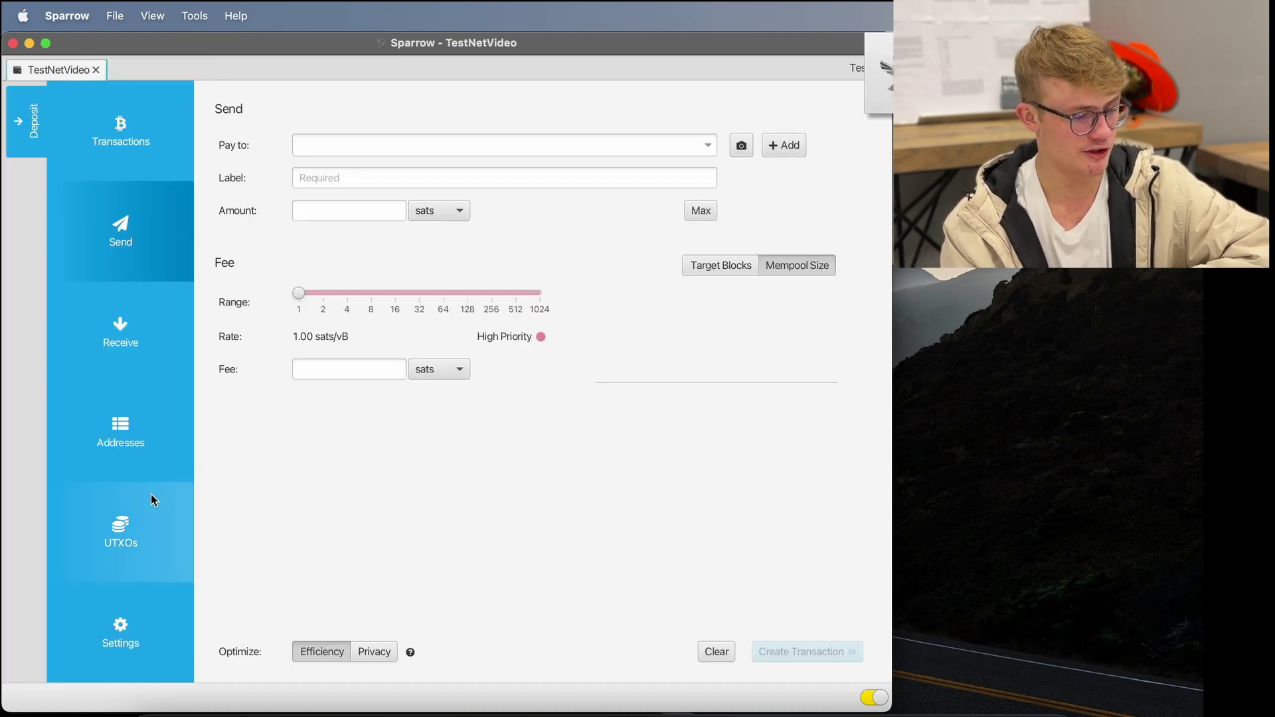
- In the UTXOs list, select the 94,755-sat NO KYC and 64,687-sat KYC outputs together
{"action": "left_click", "coordinate": [131, 521]}
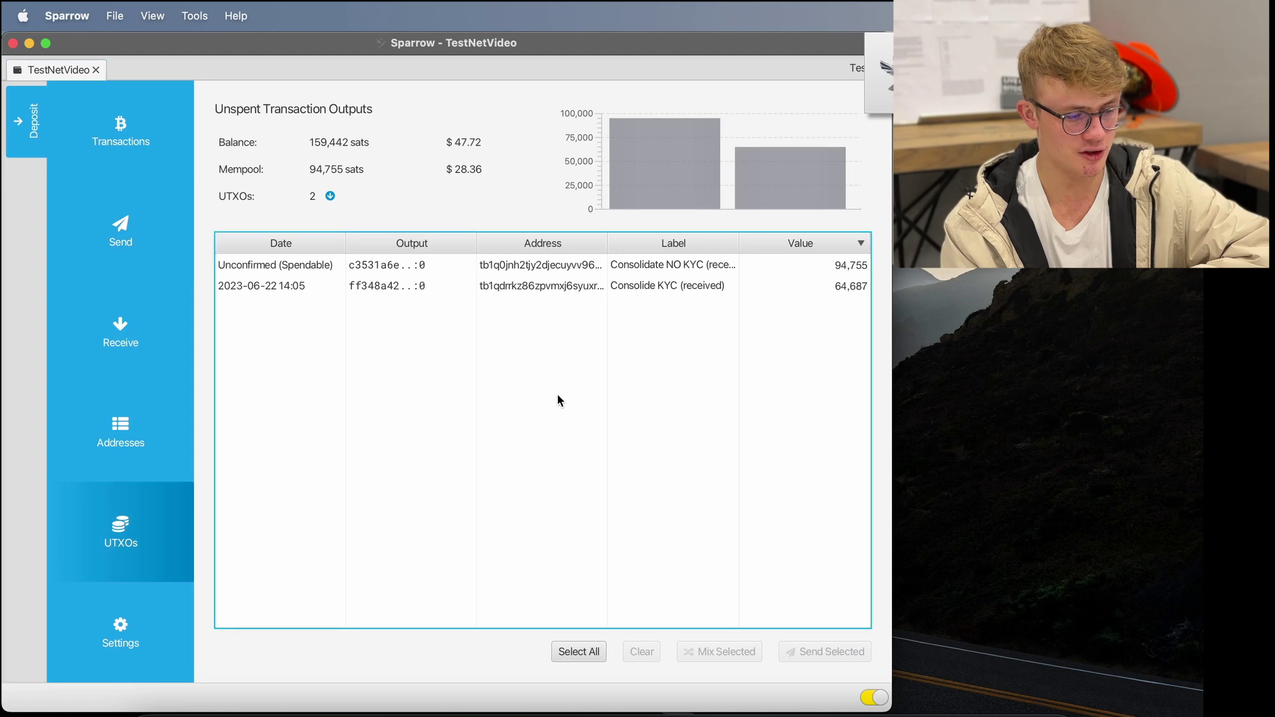
{"action": "left_click", "coordinate": [660, 267]}
{"action": "left_click", "coordinate": [661, 286]}
{"action": "left_click", "coordinate": [669, 265]}
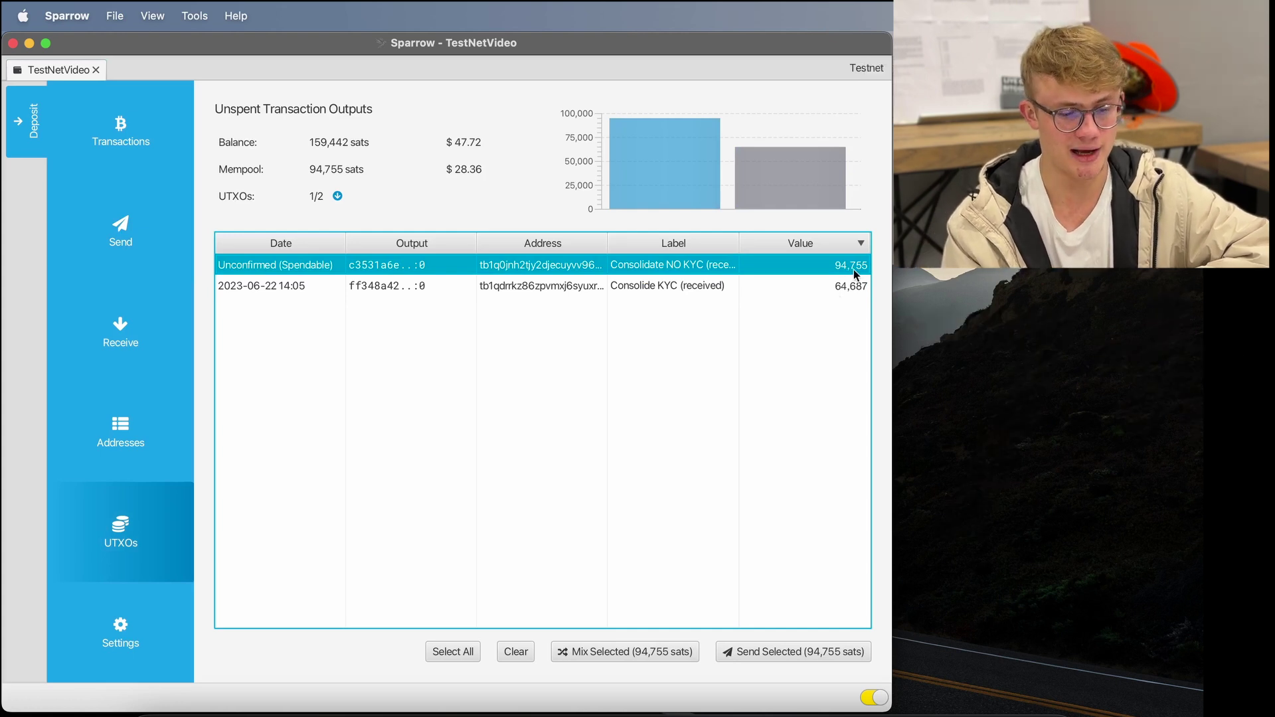
{"action": "left_click", "coordinate": [839, 287]}
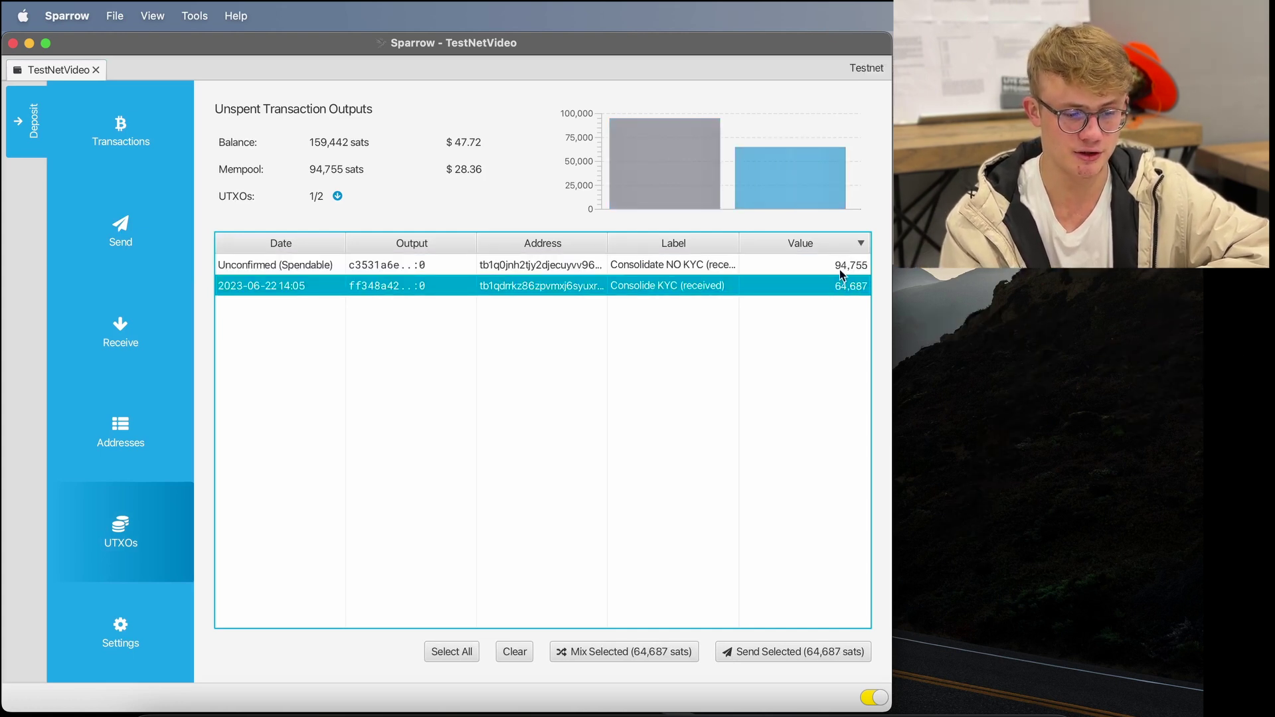
{"action": "left_click", "coordinate": [851, 271]}
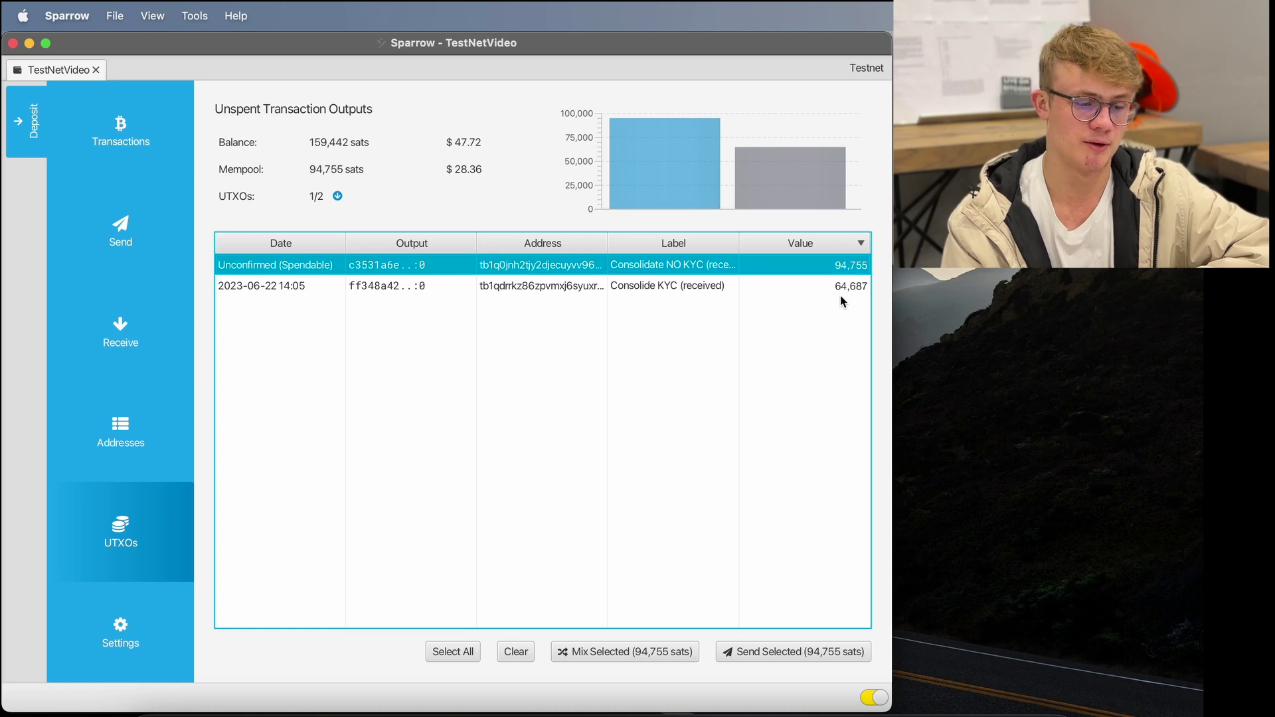
{"action": "left_click", "coordinate": [846, 296]}
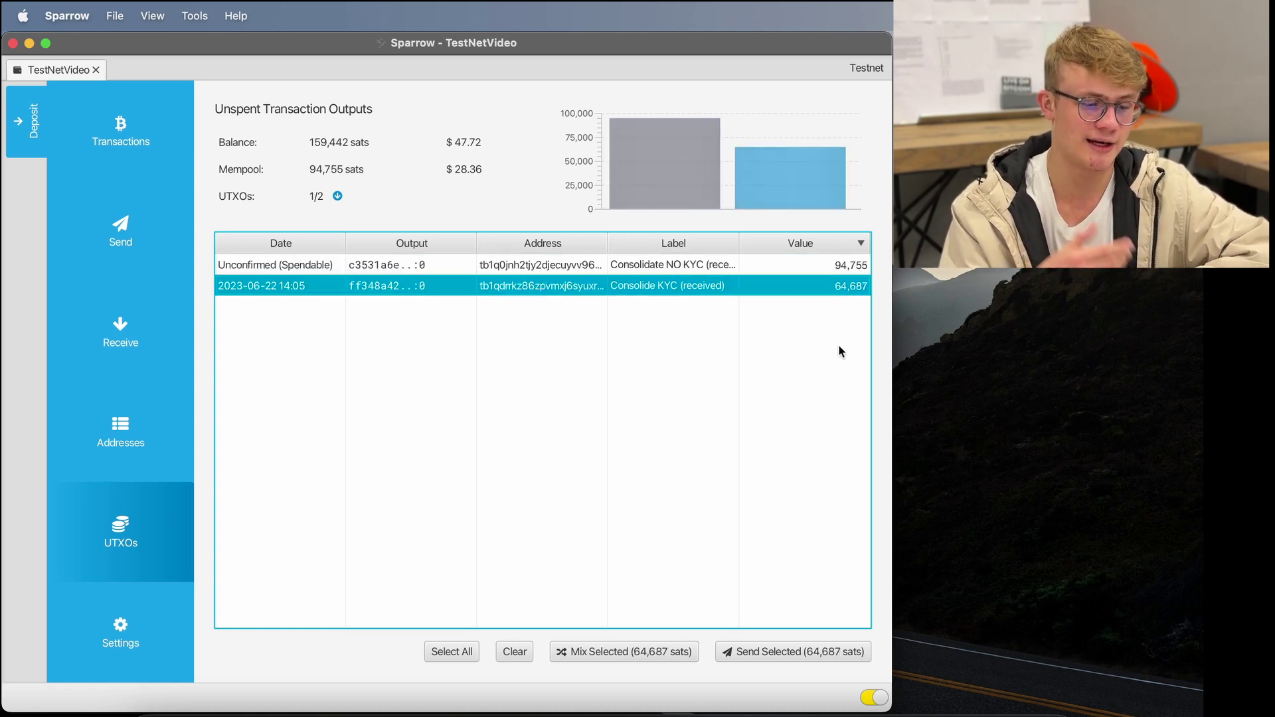
{"action": "left_click", "coordinate": [515, 651]}
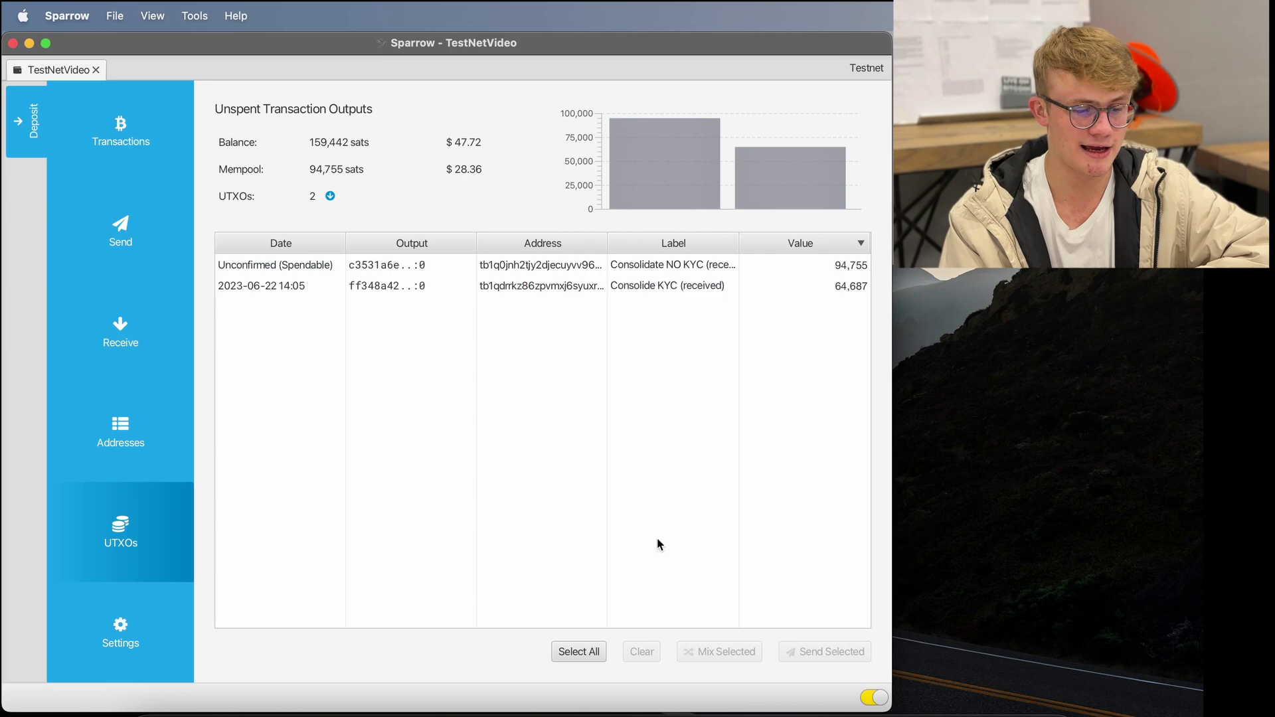
{"action": "left_click", "coordinate": [826, 269]}
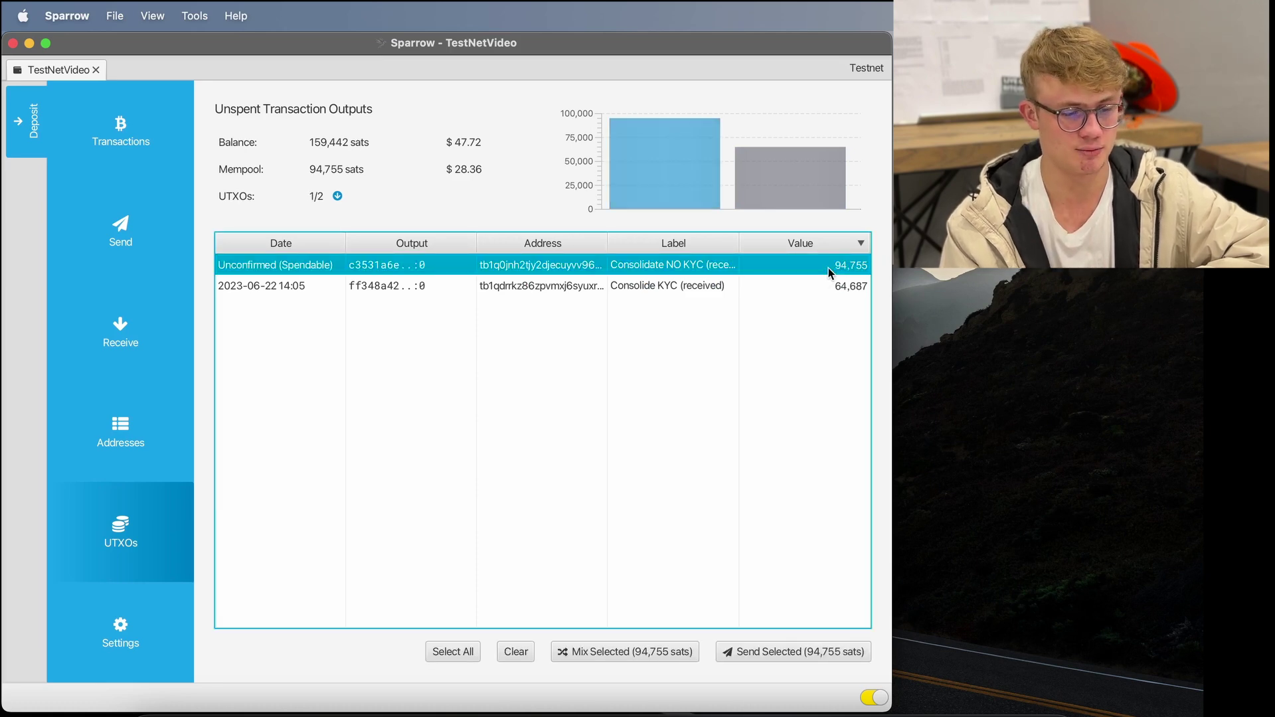
{"action": "left_click", "coordinate": [834, 290]}
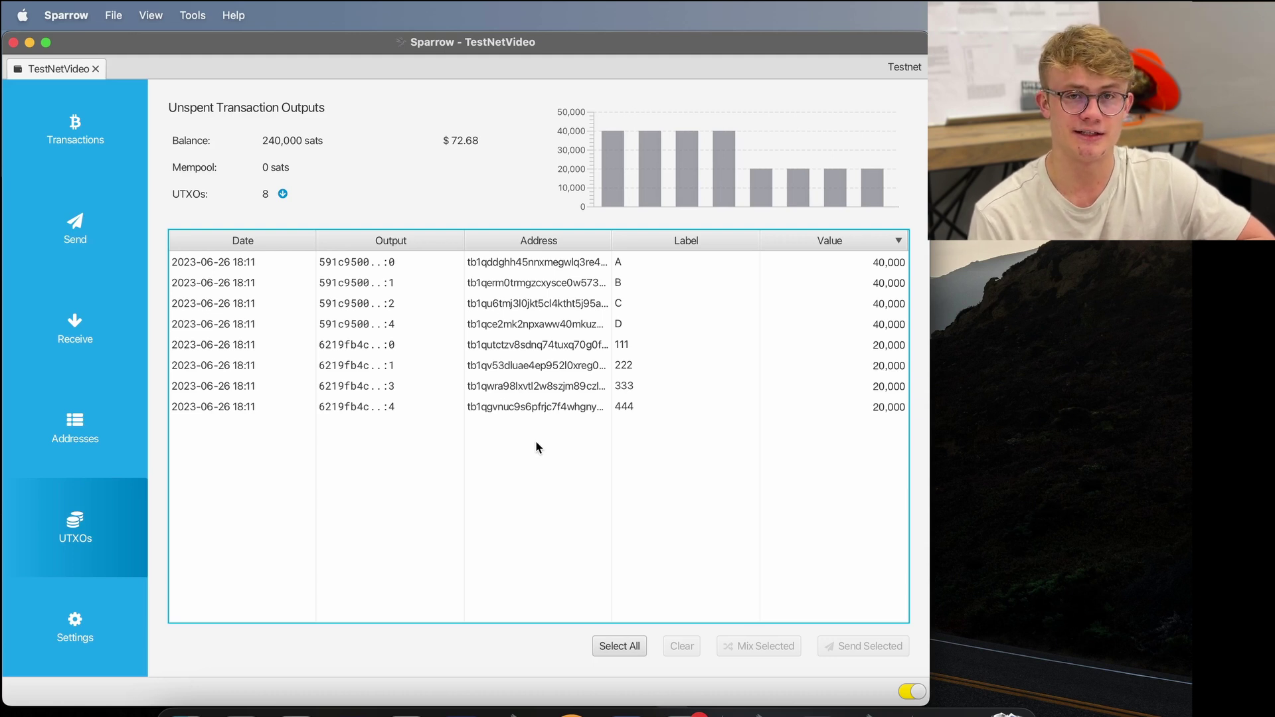
- Switch to the test wallet and select the UTXOs labelled A, B, C and D
{"action": "left_click", "coordinate": [554, 646]}
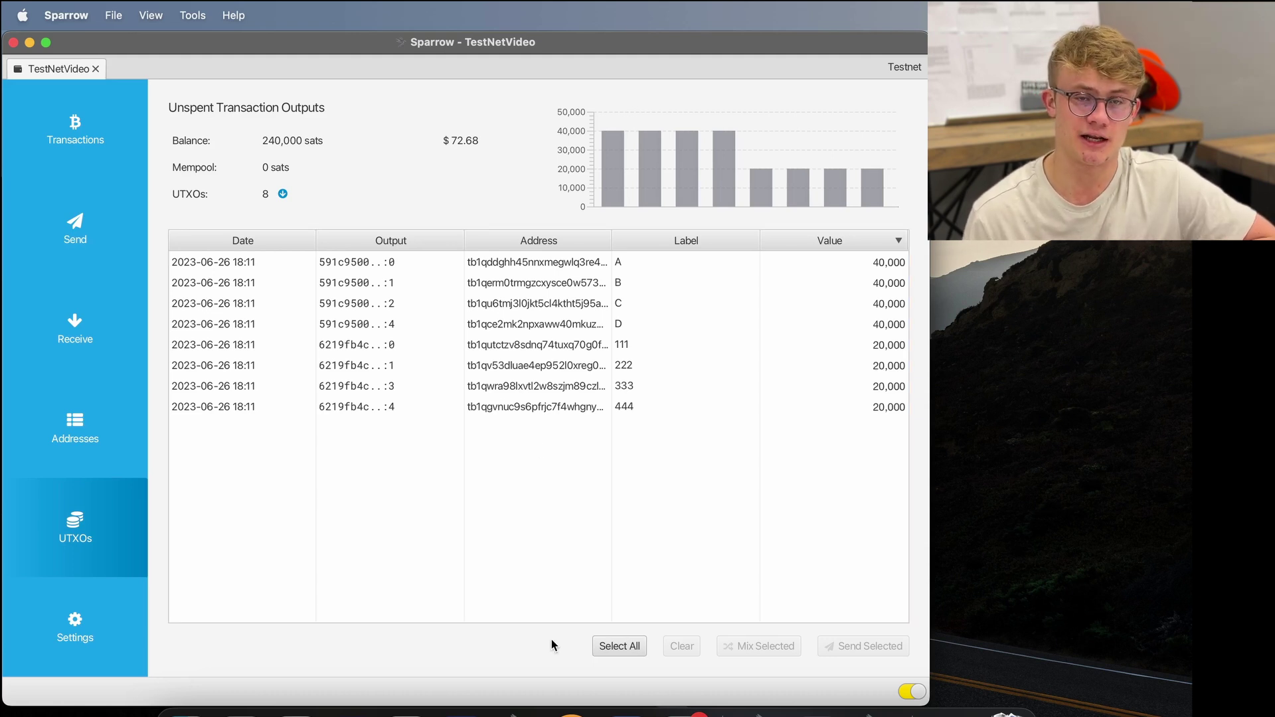
{"action": "left_click", "coordinate": [587, 546]}
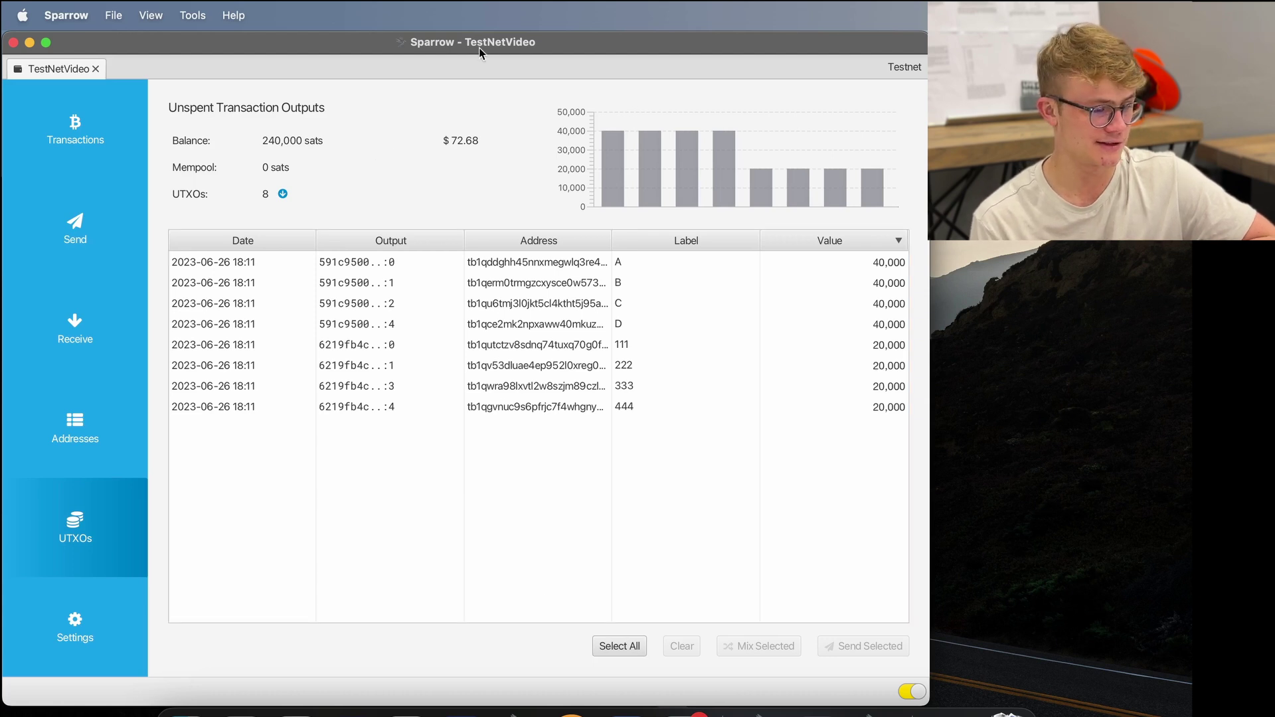
{"action": "left_click", "coordinate": [881, 266]}
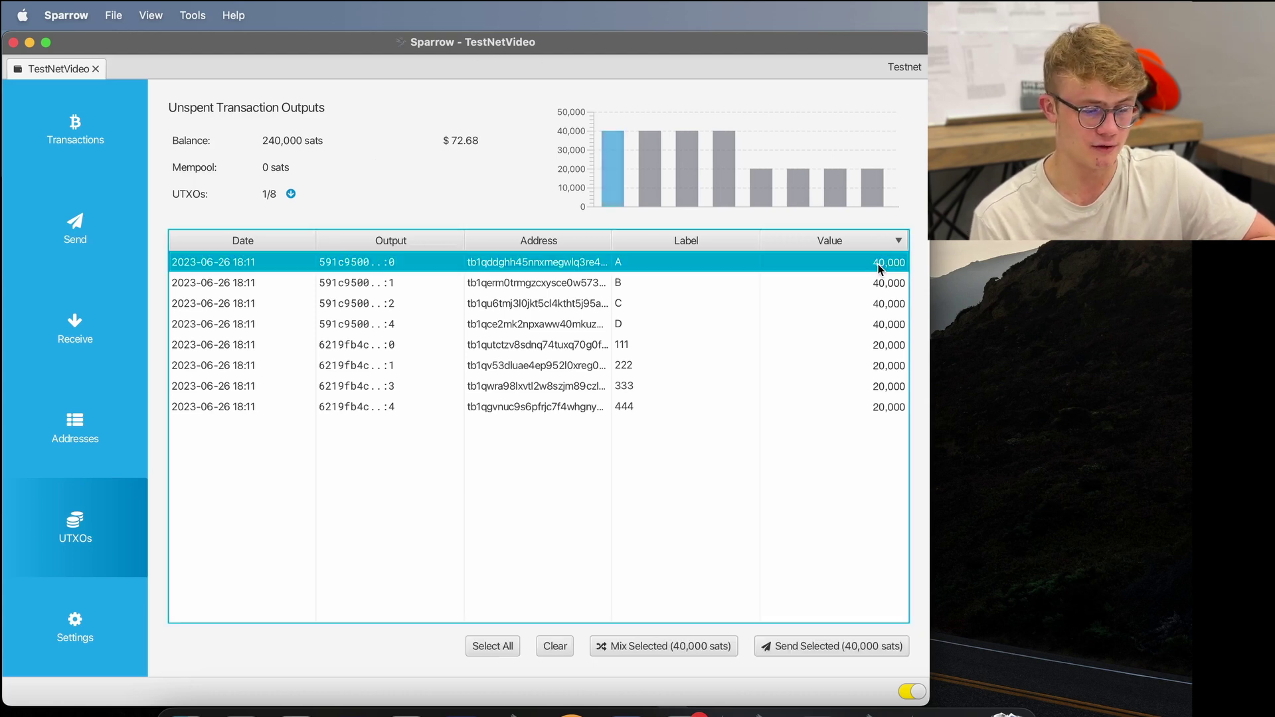
{"action": "left_click", "coordinate": [881, 285]}
{"action": "left_click", "coordinate": [883, 310]}
{"action": "left_click", "coordinate": [882, 322]}
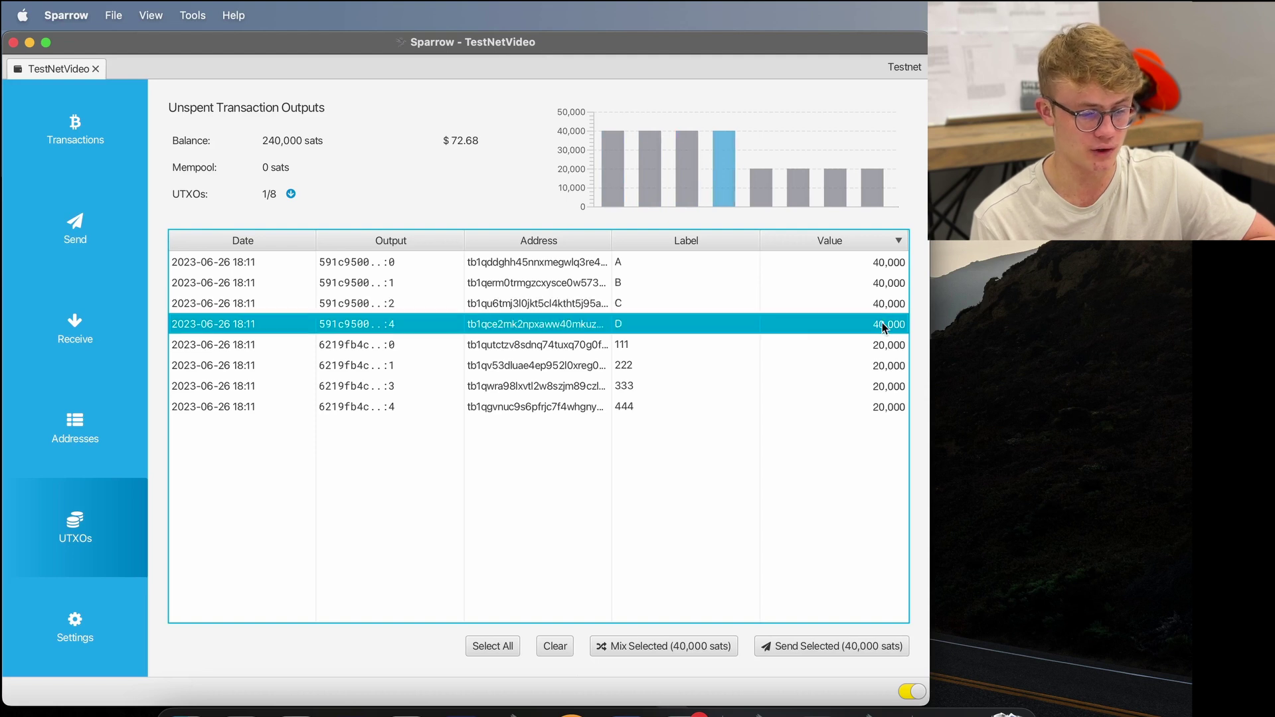
- Select UTXOs 111–444, then all eight, and begin a Whirlpool mix of 240,000 sats
{"action": "left_click", "coordinate": [879, 300]}
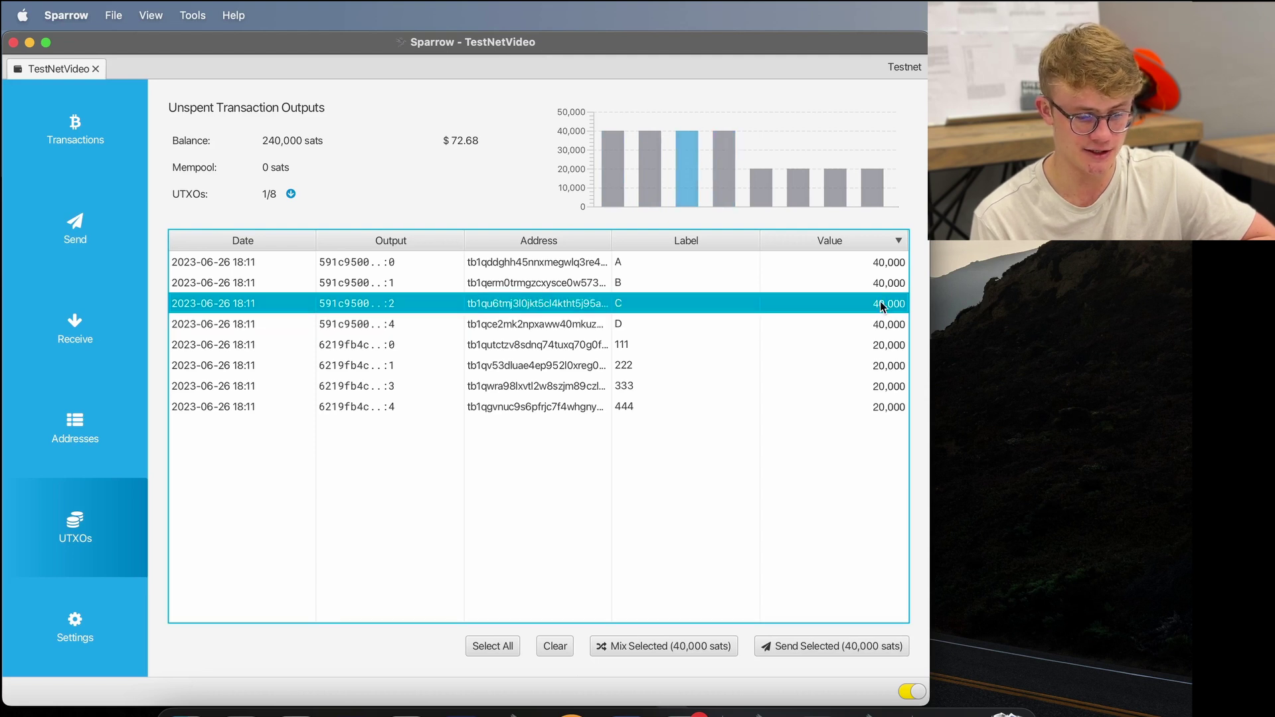
{"action": "left_click", "coordinate": [882, 347]}
{"action": "left_click", "coordinate": [882, 368]}
{"action": "left_click", "coordinate": [886, 388]}
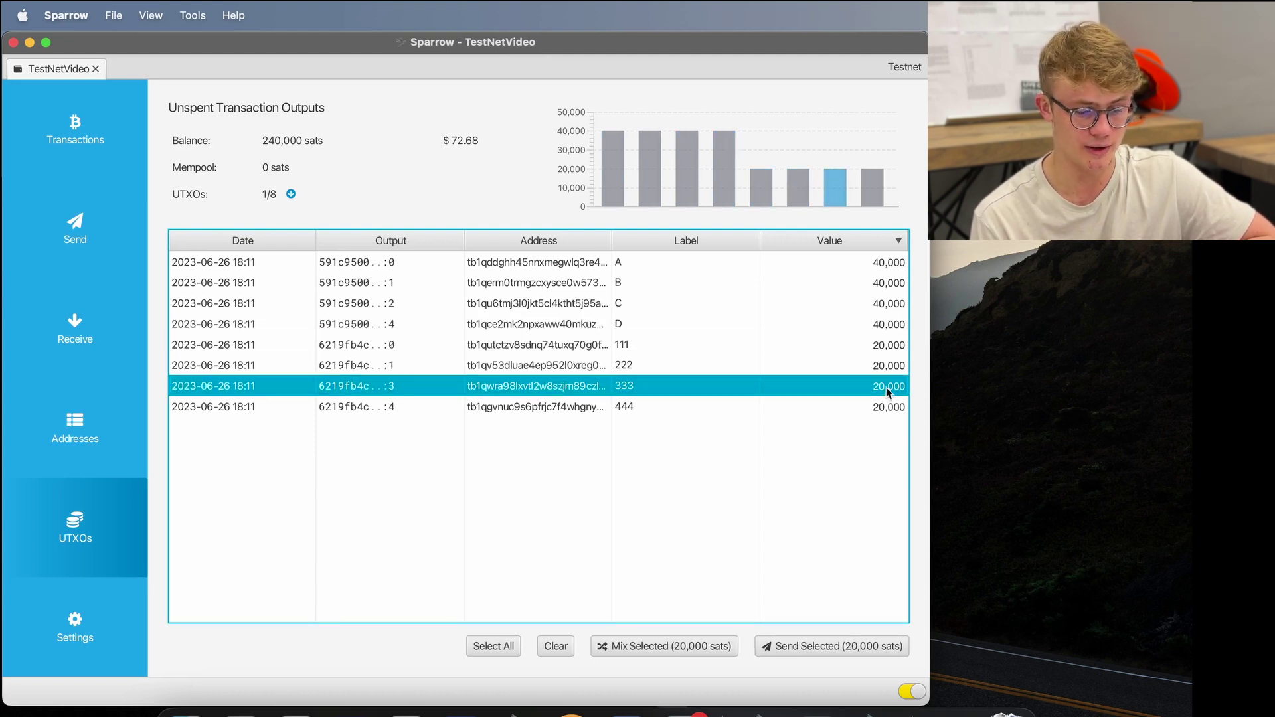
{"action": "left_click", "coordinate": [883, 407]}
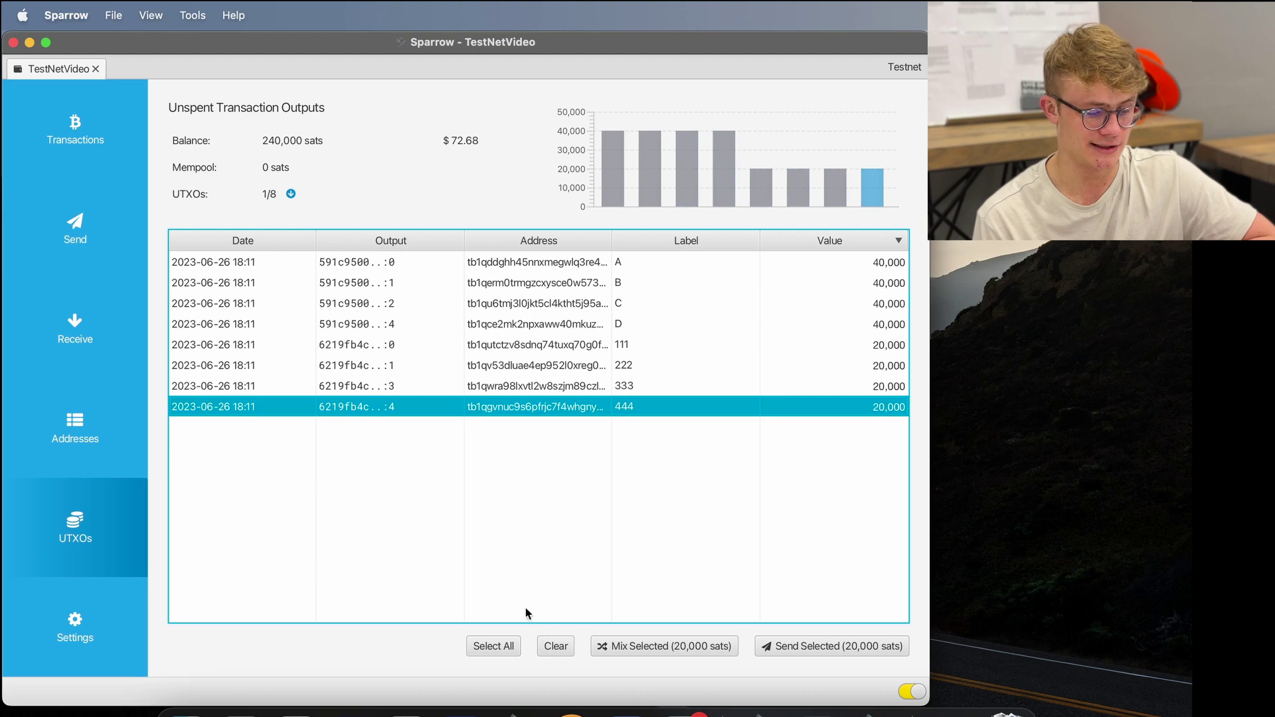
{"action": "left_click", "coordinate": [498, 647]}
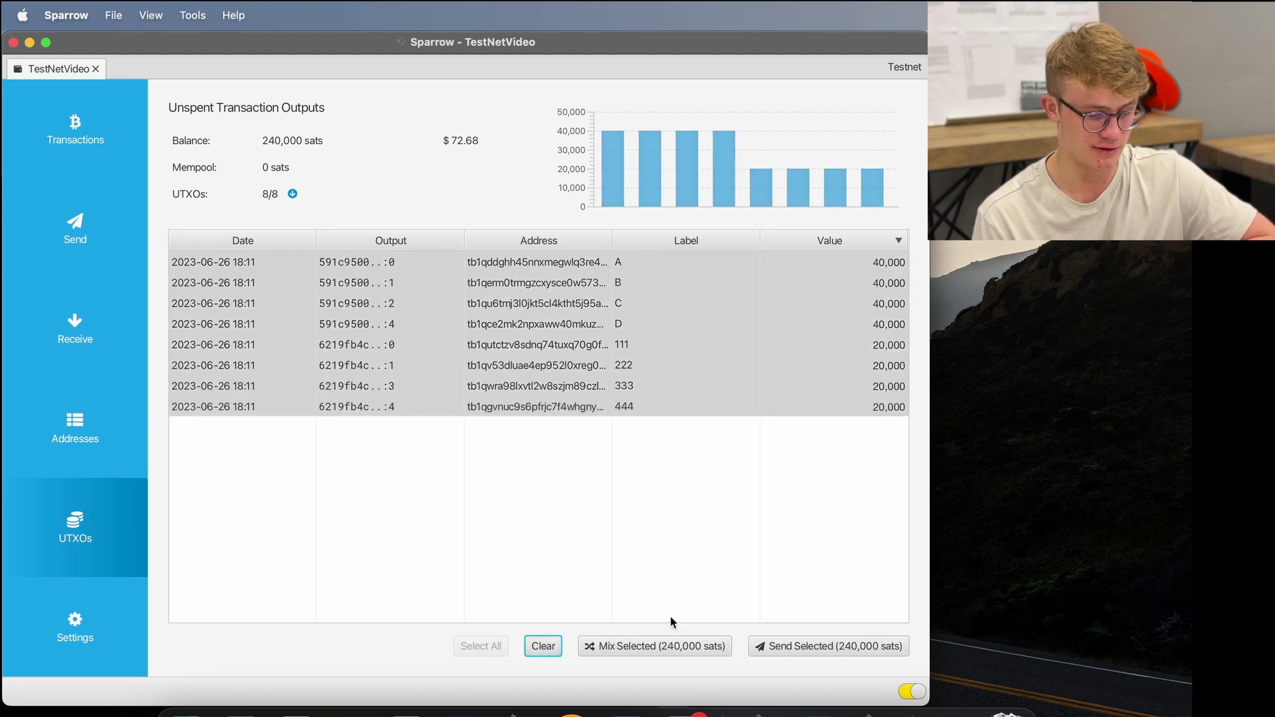
{"action": "left_click", "coordinate": [659, 648]}
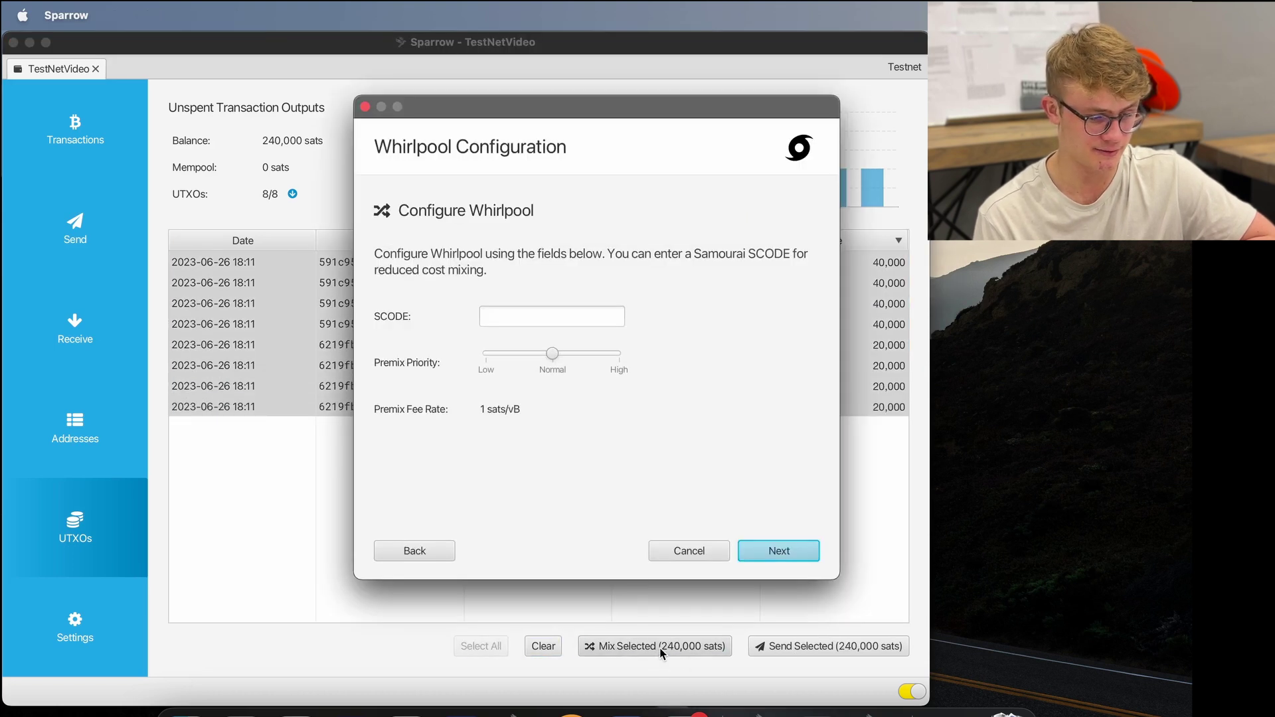
- Lower the premix priority to Low and pick the 100,000-sat Whirlpool pool
{"action": "left_click", "coordinate": [549, 355]}
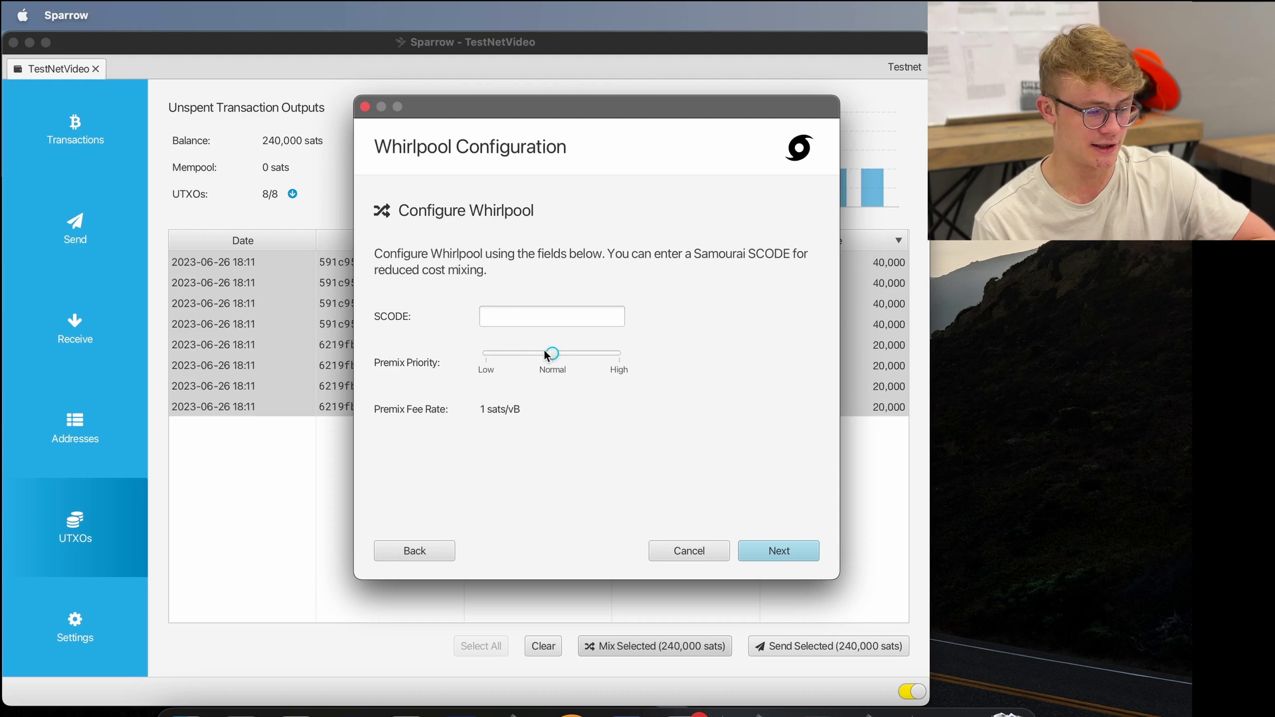
{"action": "left_click_drag", "start_coordinate": [547, 355], "coordinate": [480, 357]}
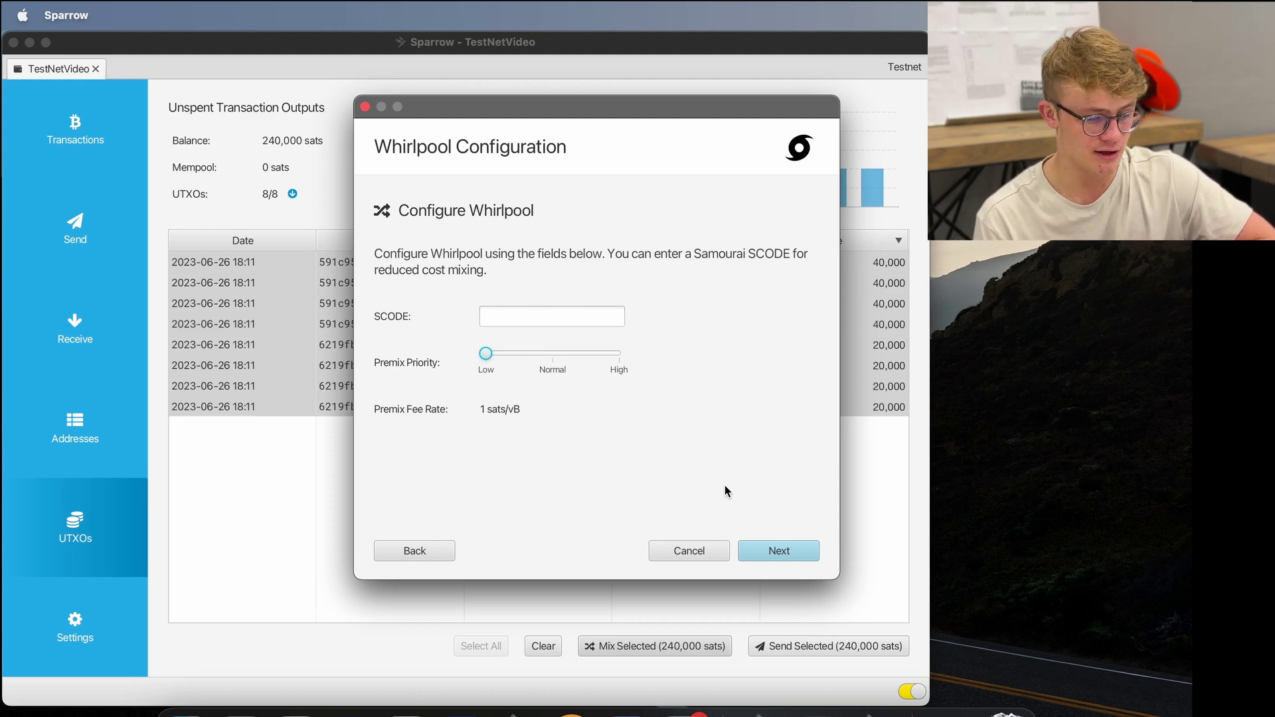
{"action": "left_click", "coordinate": [783, 549]}
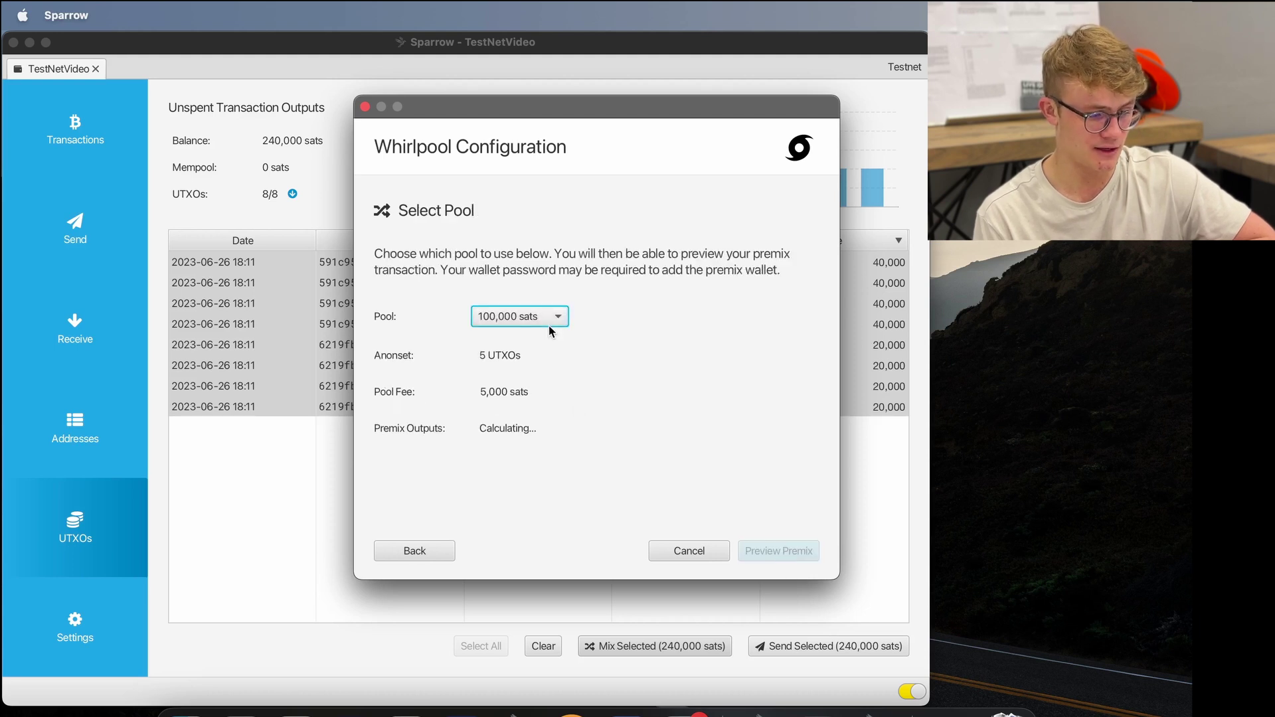
{"action": "left_click", "coordinate": [503, 314]}
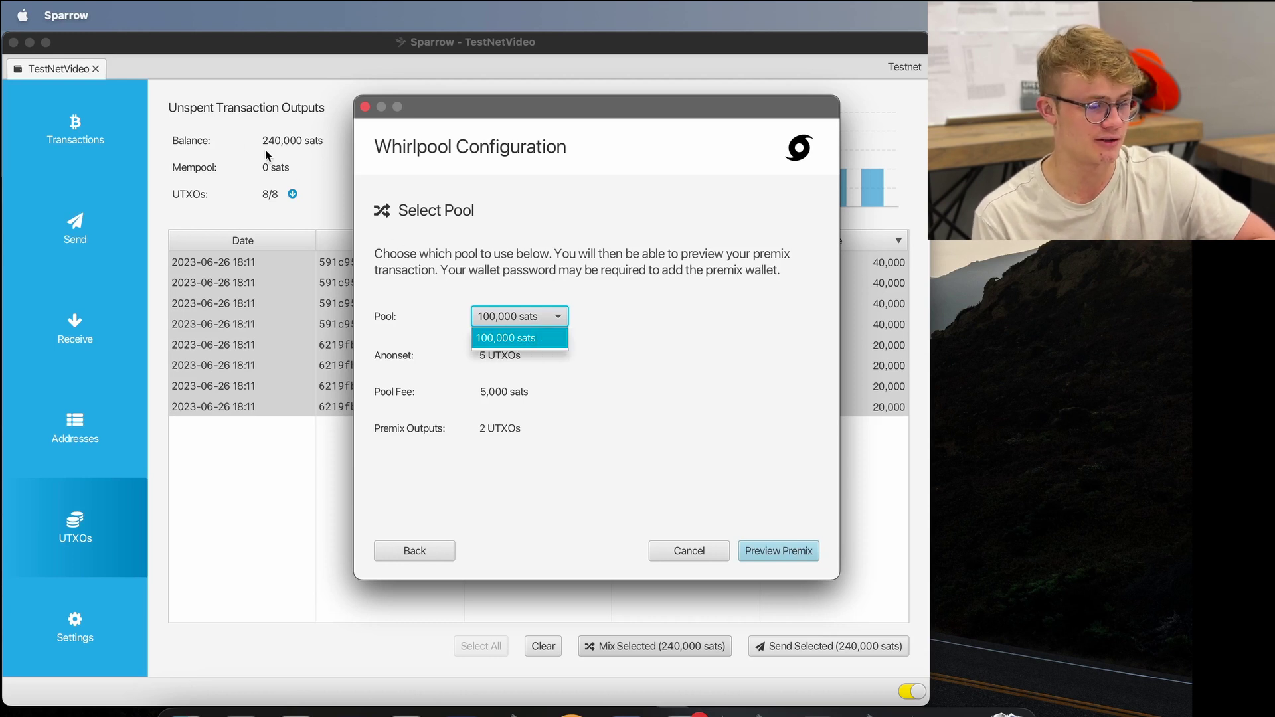
{"action": "left_click", "coordinate": [510, 340]}
- Preview the premix transaction and inspect its two 100,000-sat pool premix output nodes
{"action": "left_click", "coordinate": [772, 551]}
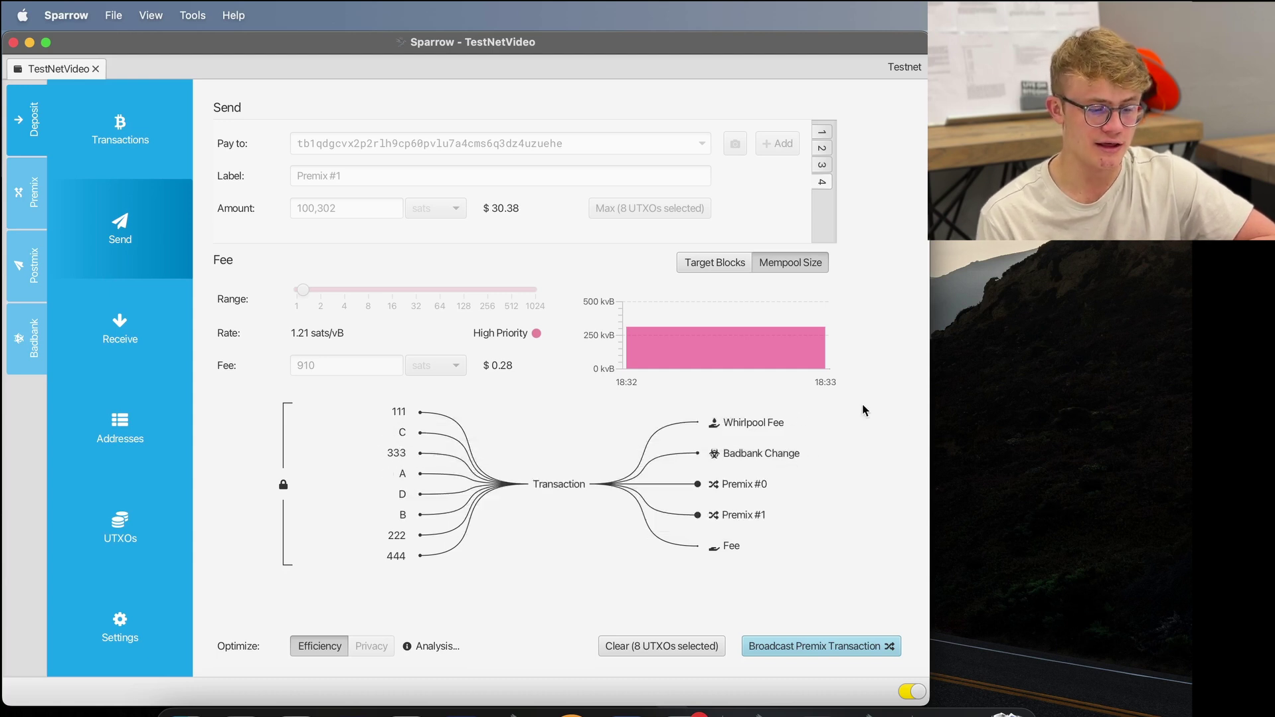
{"action": "mouse_move", "coordinate": [741, 517]}
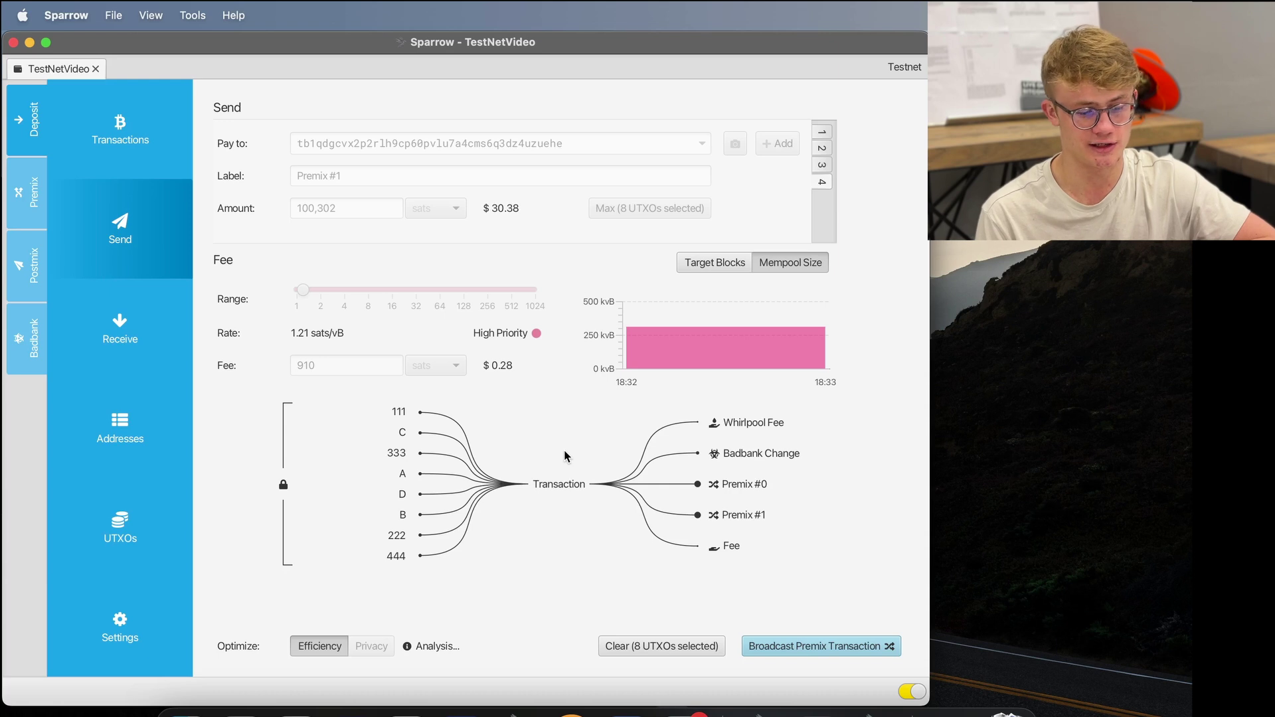
{"action": "mouse_move", "coordinate": [746, 429]}
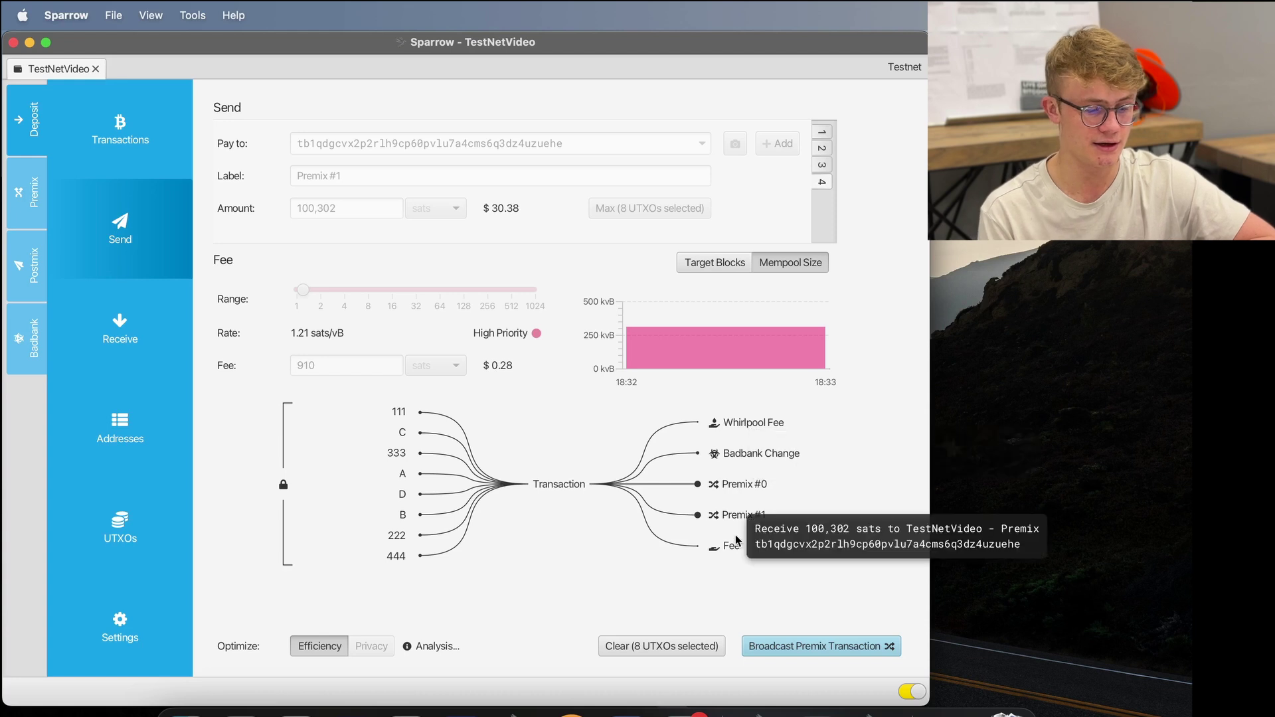
{"action": "mouse_move", "coordinate": [729, 552]}
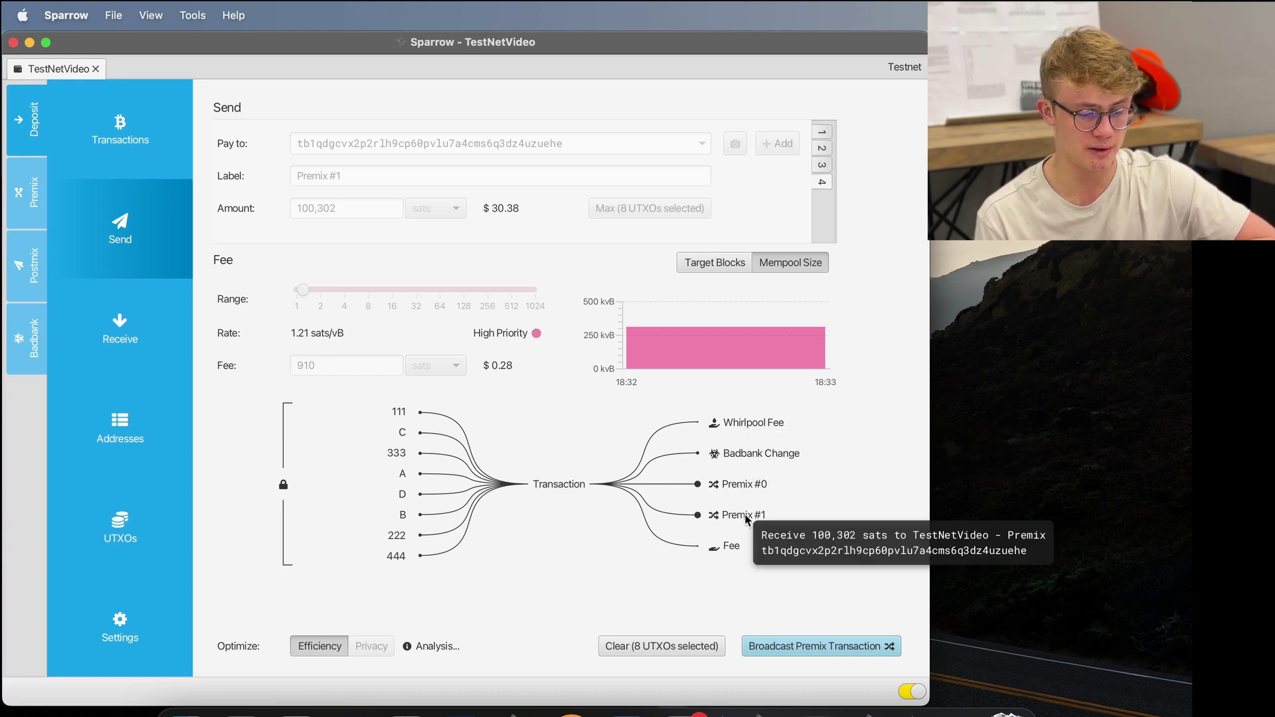
{"action": "mouse_move", "coordinate": [744, 490]}
{"action": "mouse_move", "coordinate": [755, 457]}
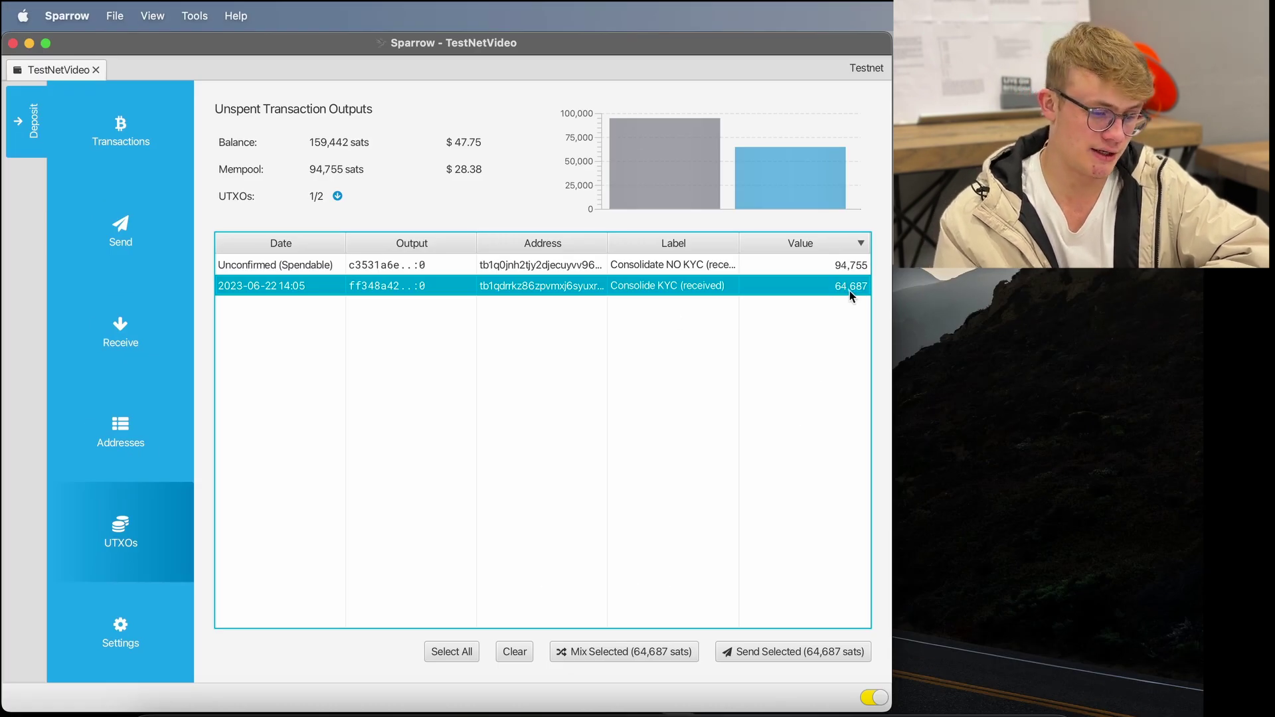
{"action": "left_click", "coordinate": [840, 267]}
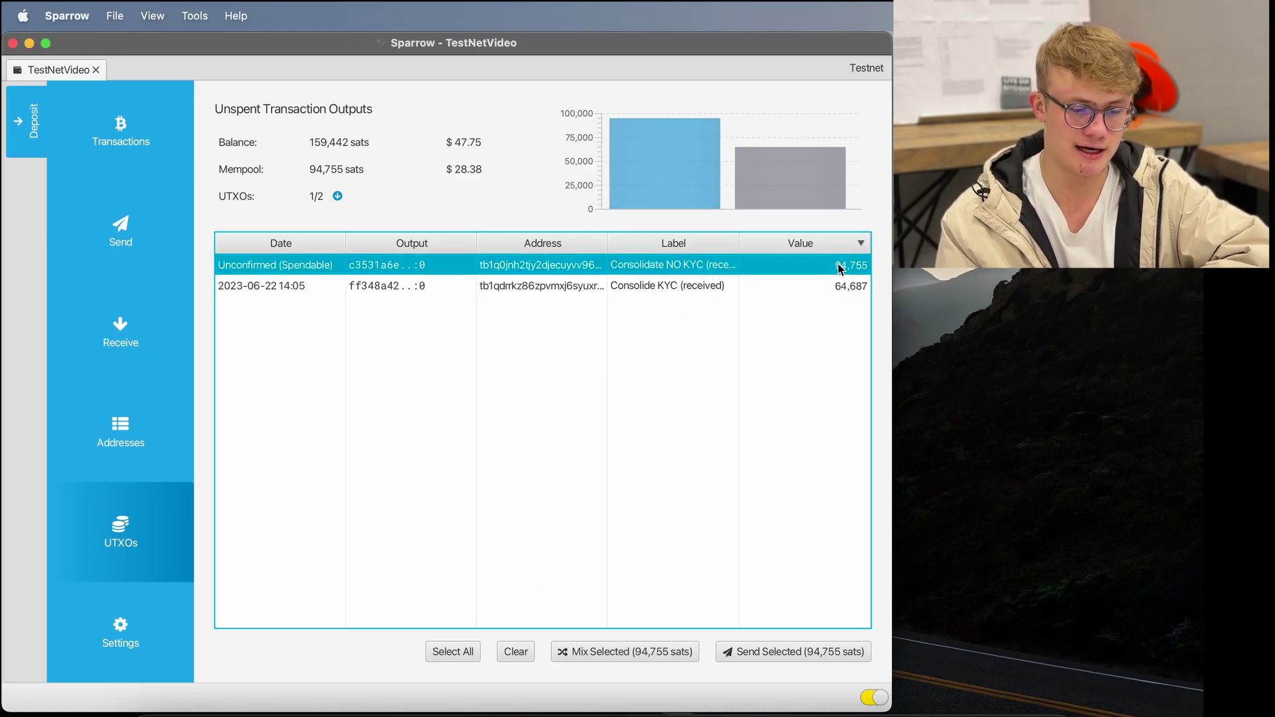
{"action": "left_click", "coordinate": [853, 287]}
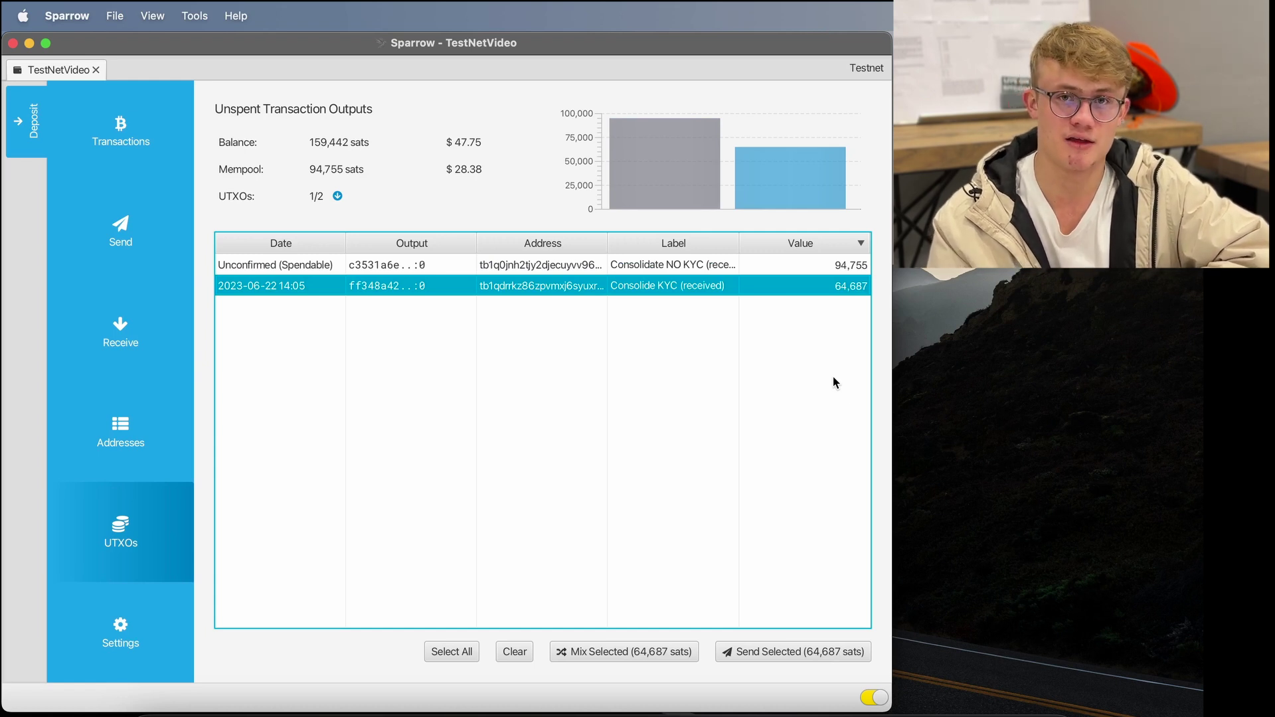
{"action": "left_click", "coordinate": [643, 477]}
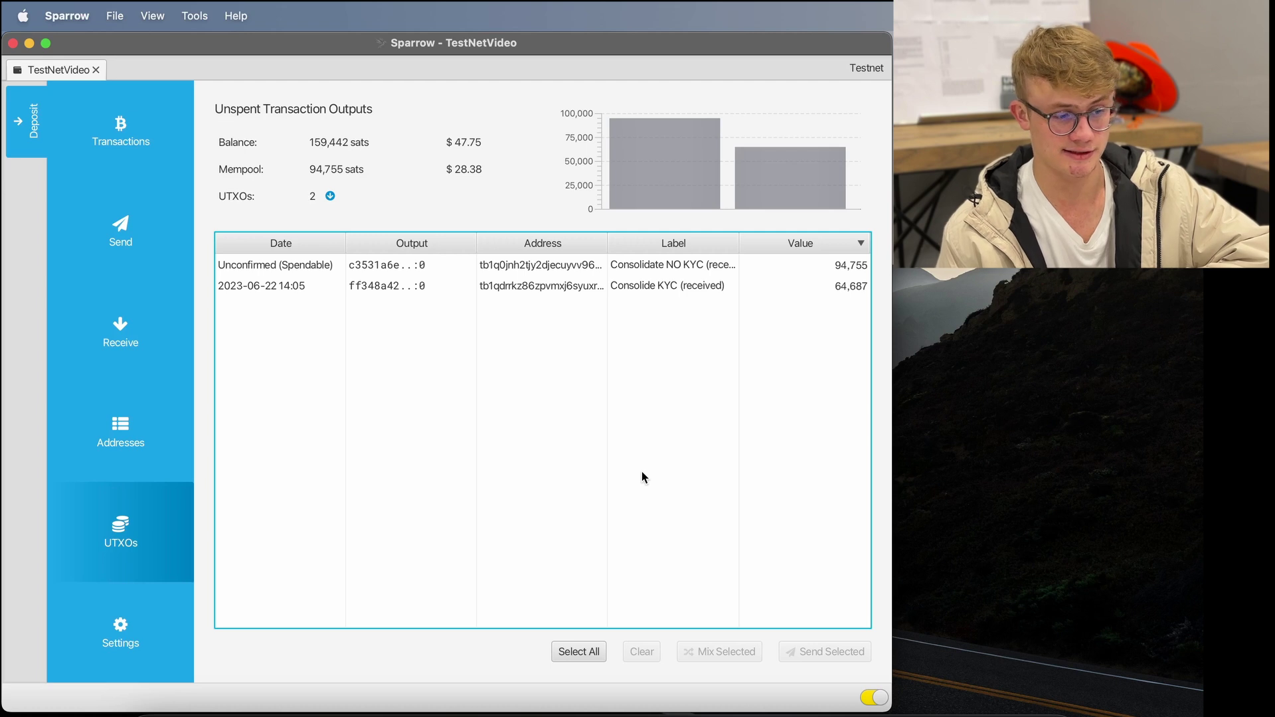
{"action": "key", "text": "Down"}
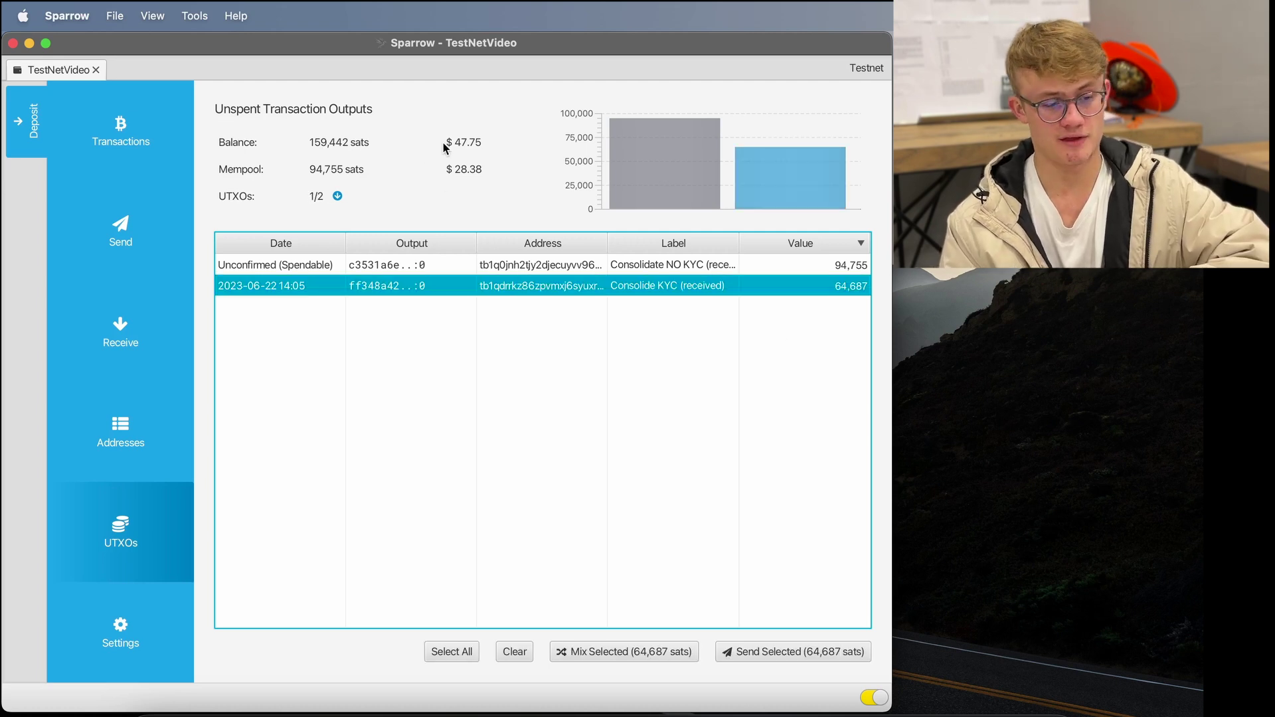
{"action": "triple_click", "coordinate": [479, 140]}
{"action": "left_click", "coordinate": [809, 357]}
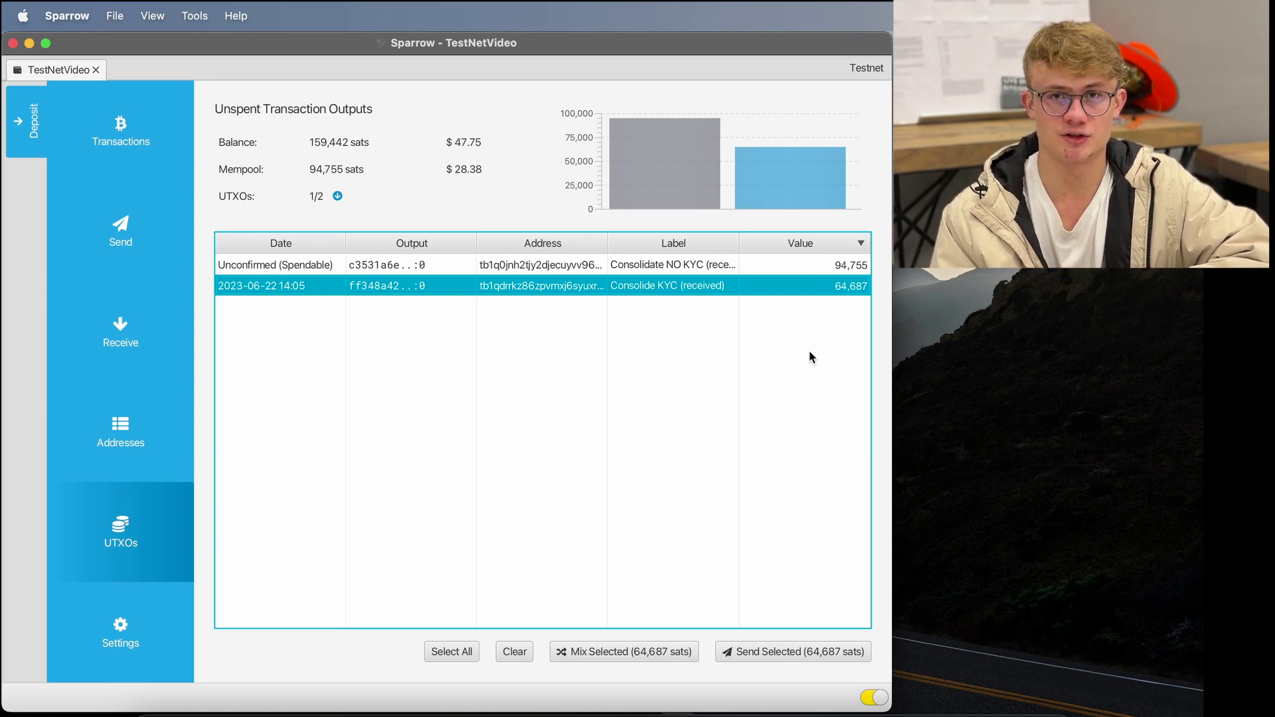
{"action": "left_click", "coordinate": [642, 477]}
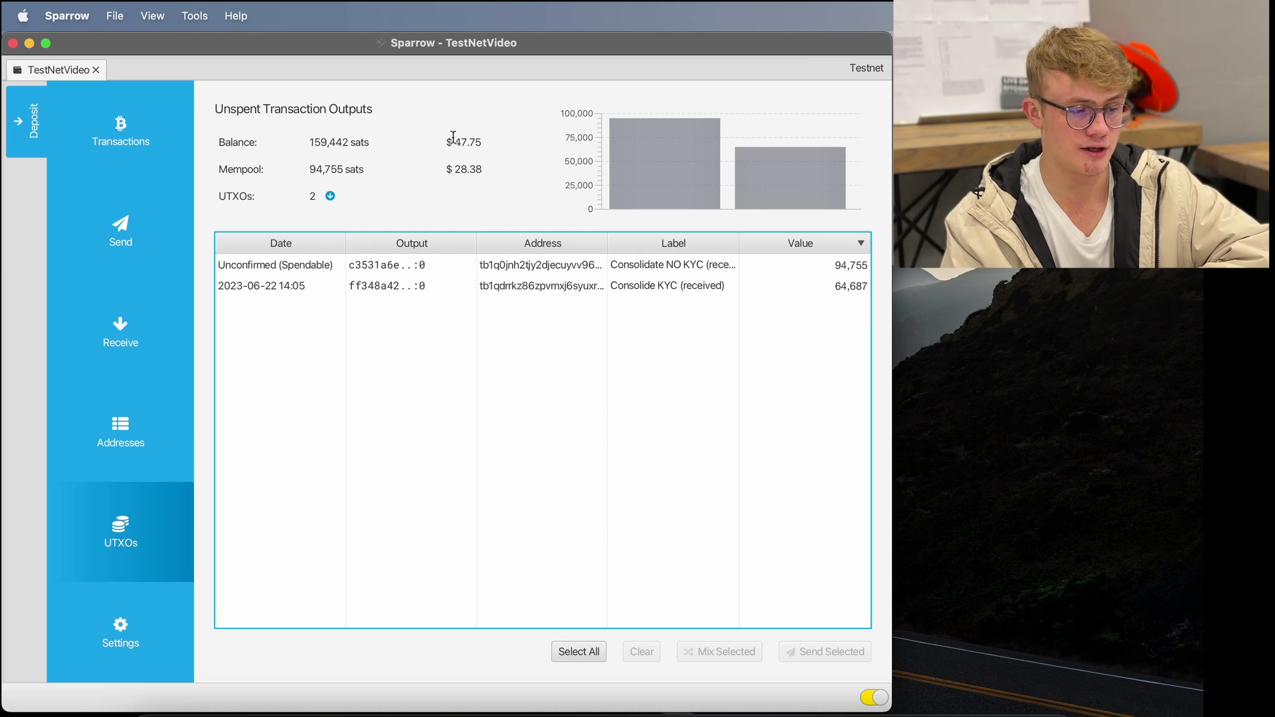
{"action": "left_click", "coordinate": [670, 286]}
{"action": "key", "text": "Up"}
{"action": "key", "text": "Down"}
{"action": "key", "text": "Up"}
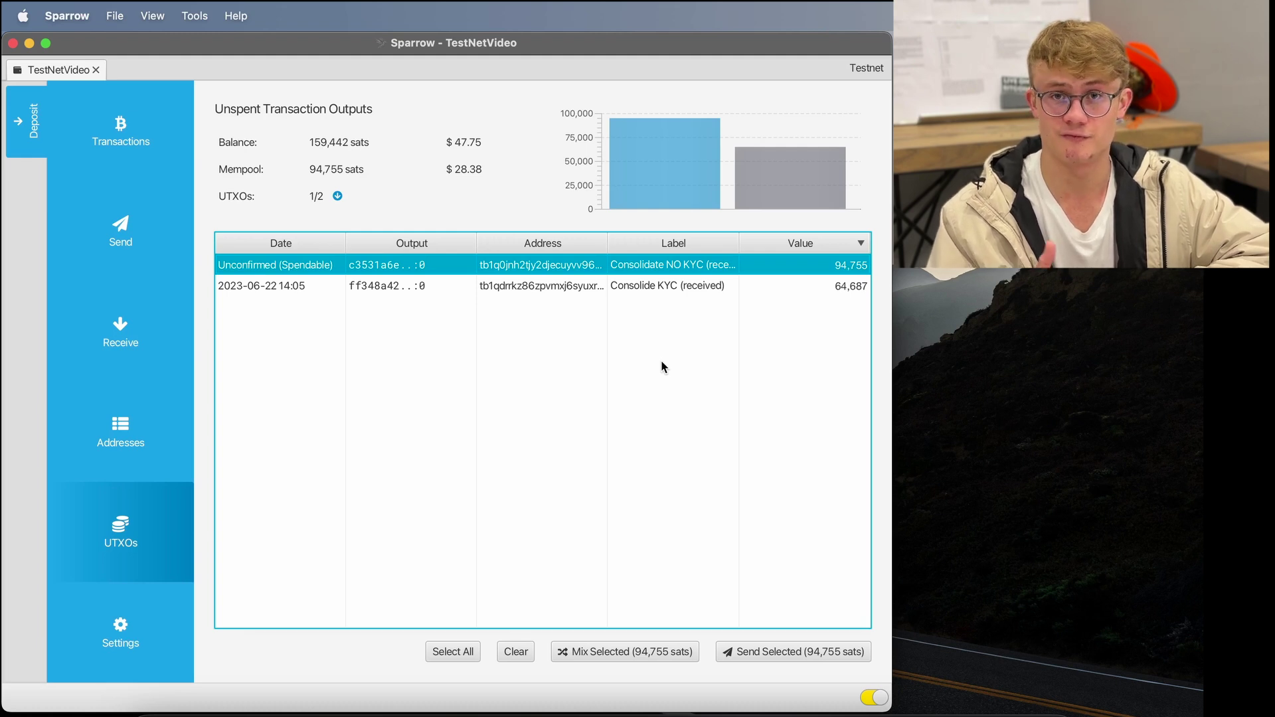
{"action": "left_click", "coordinate": [672, 431]}
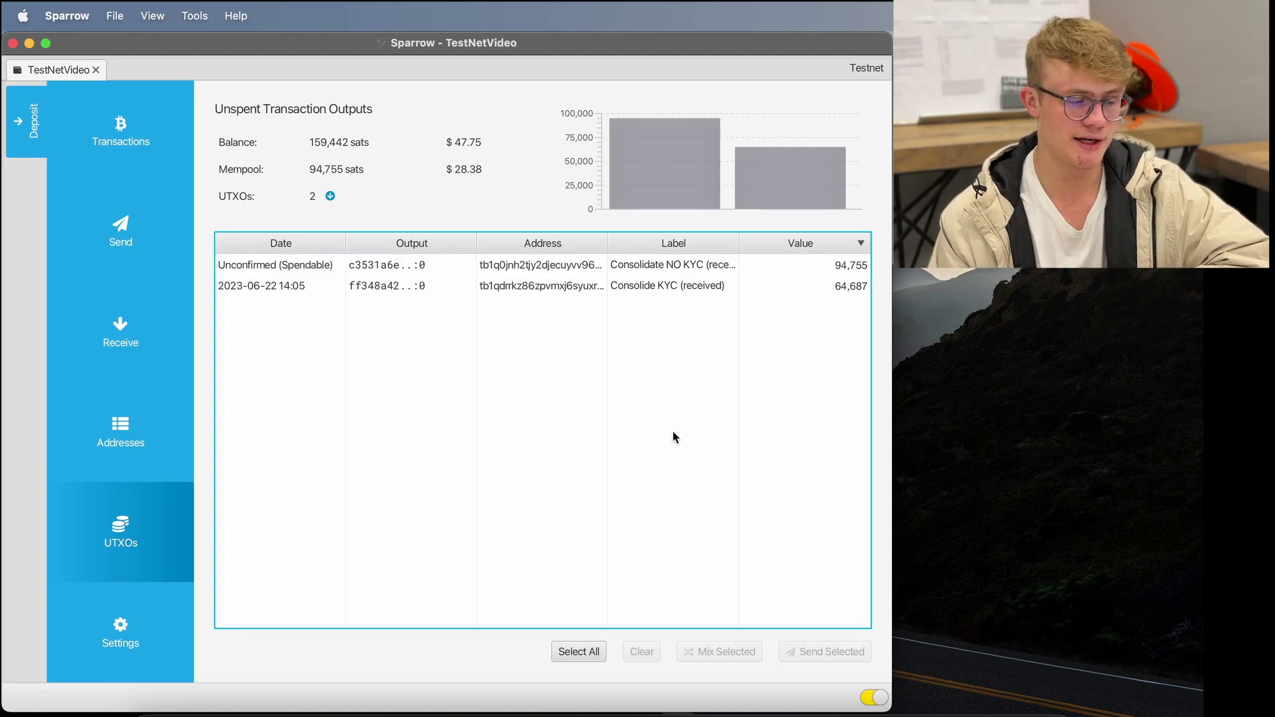